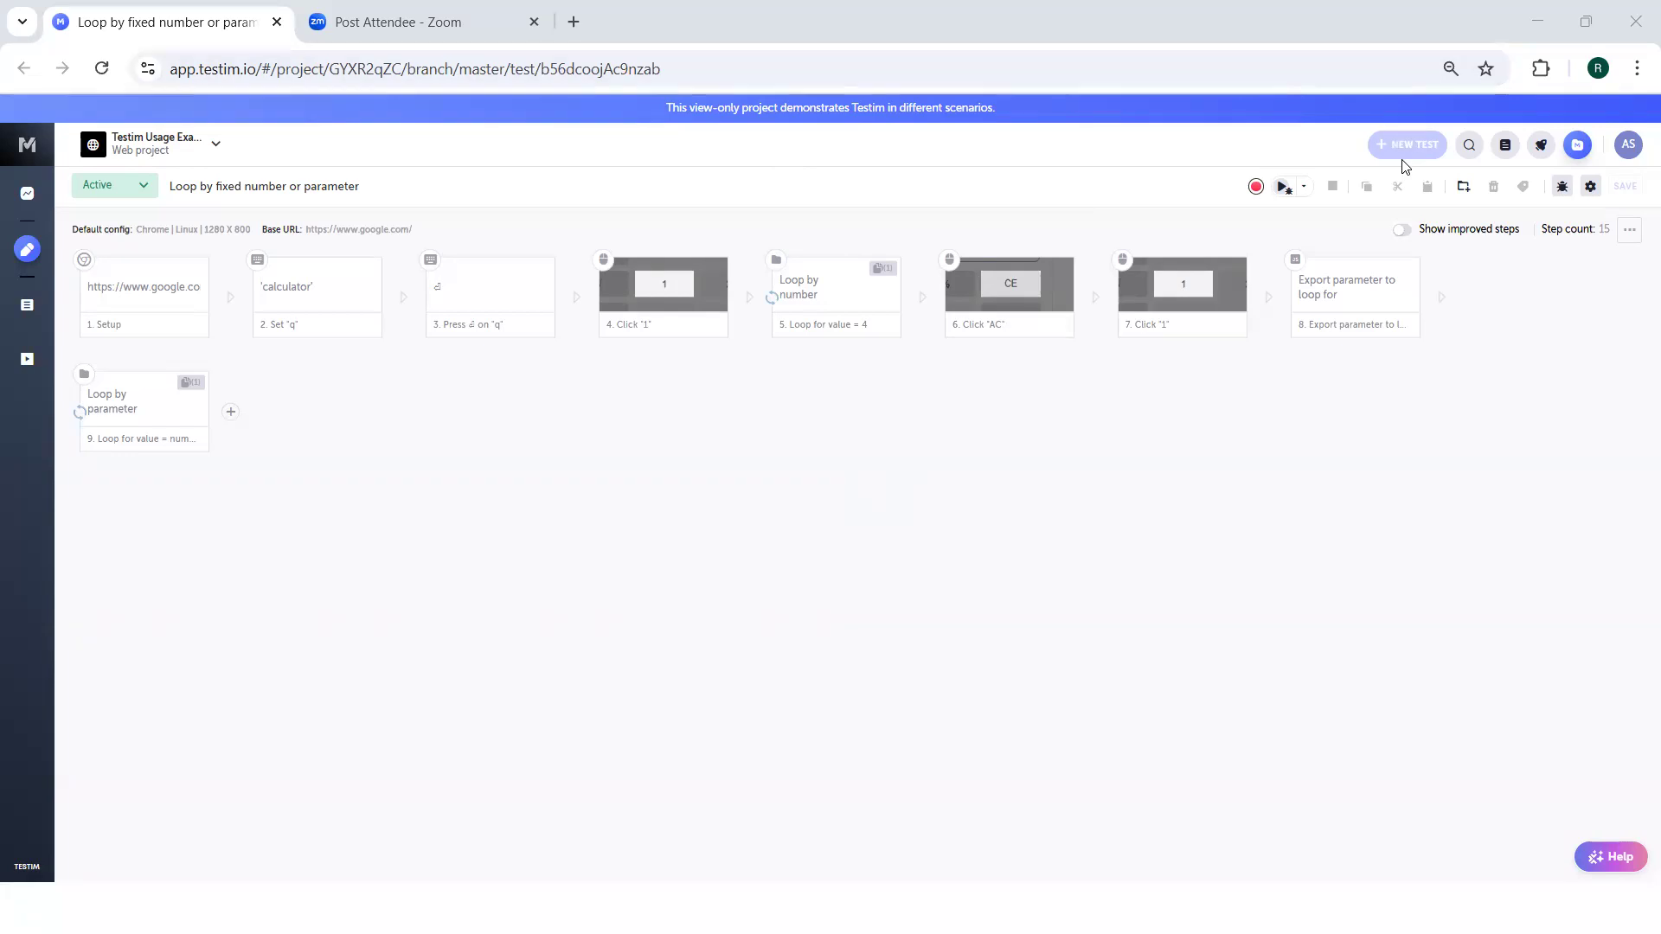
View the project's TestOps insights dashboard and the test library with its folders.
left_click(1029, 68)
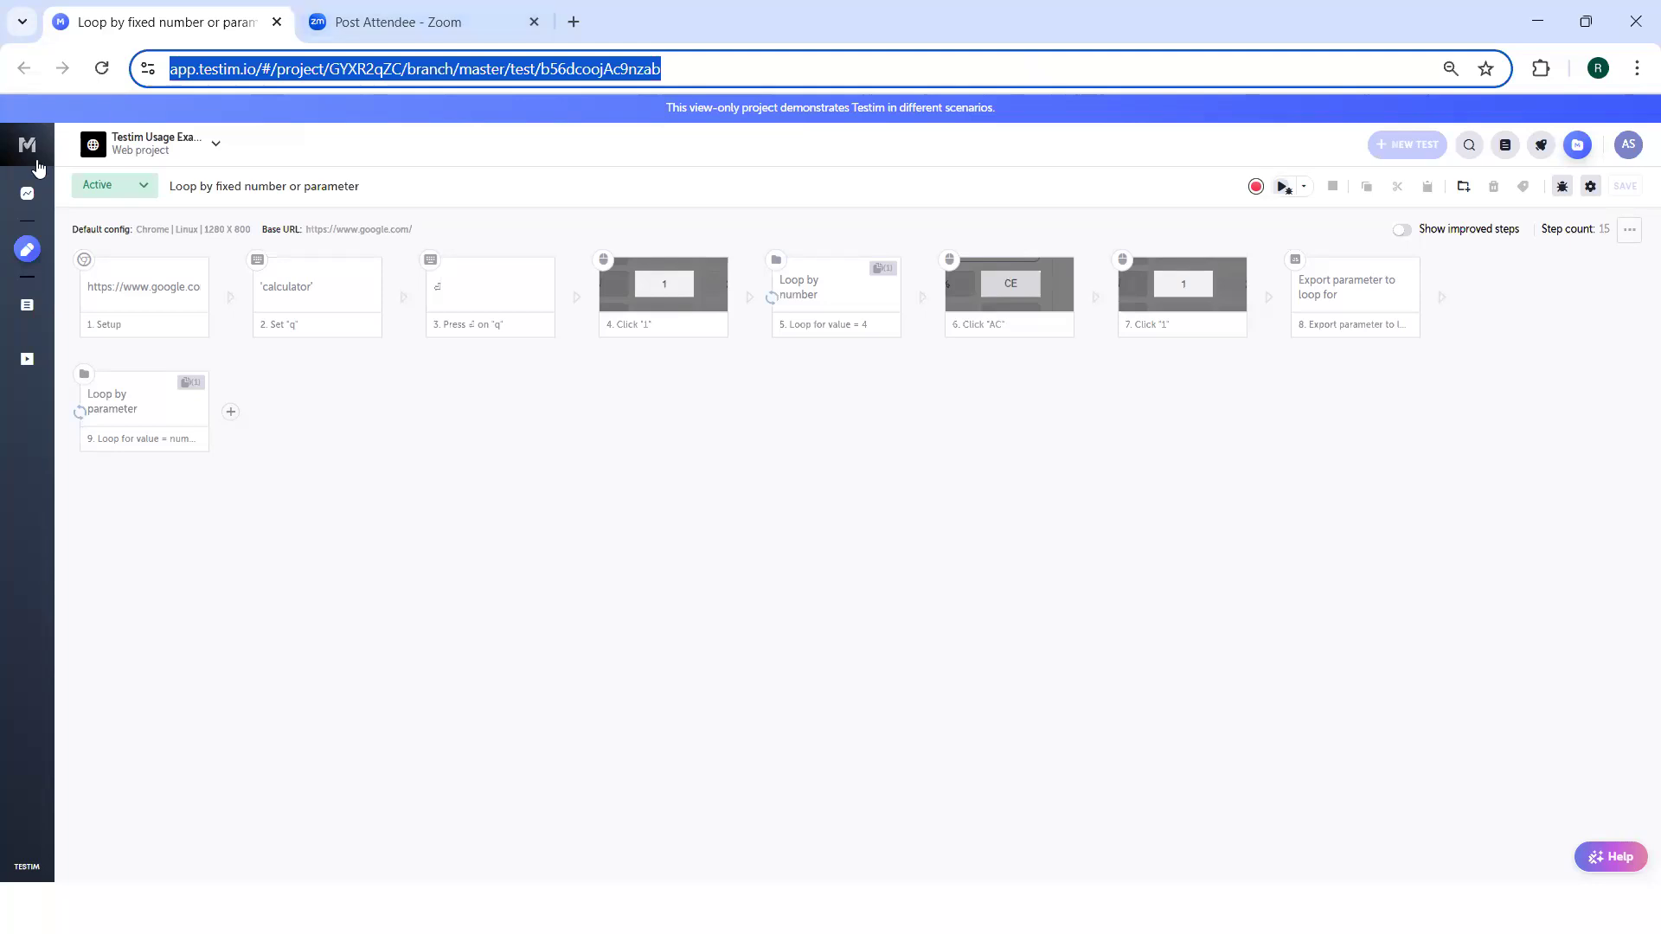
left_click(29, 192)
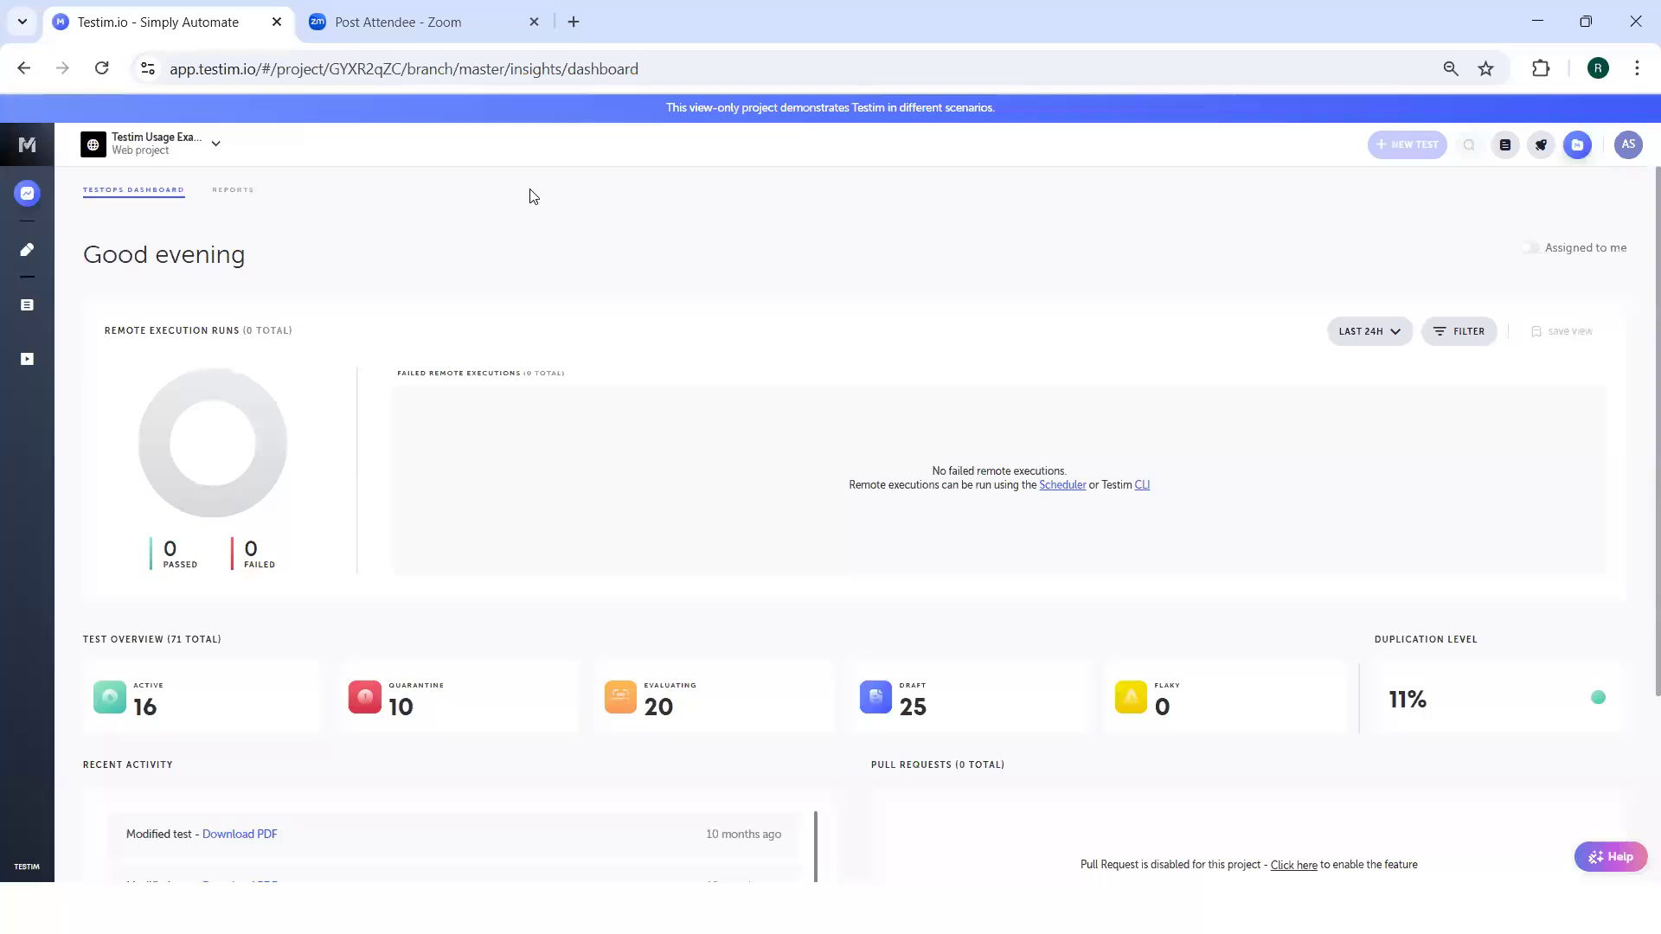
left_click(29, 307)
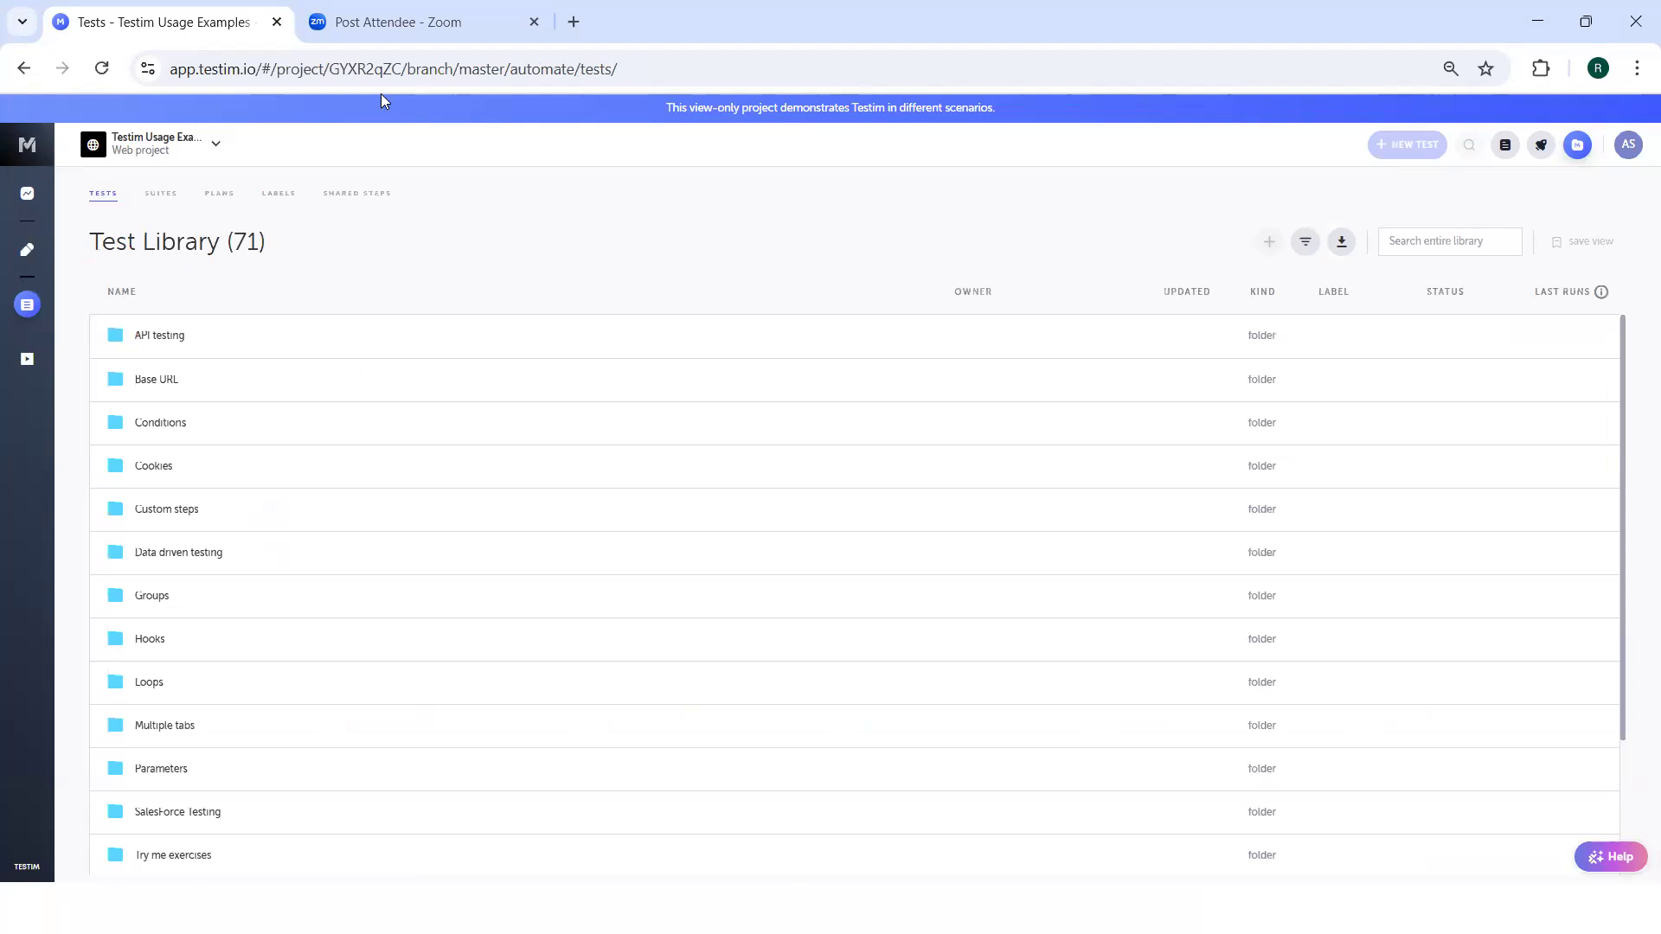
Look through the suites library, including the tests in the Sanity suite, and compare it with the test plans library.
left_click(165, 194)
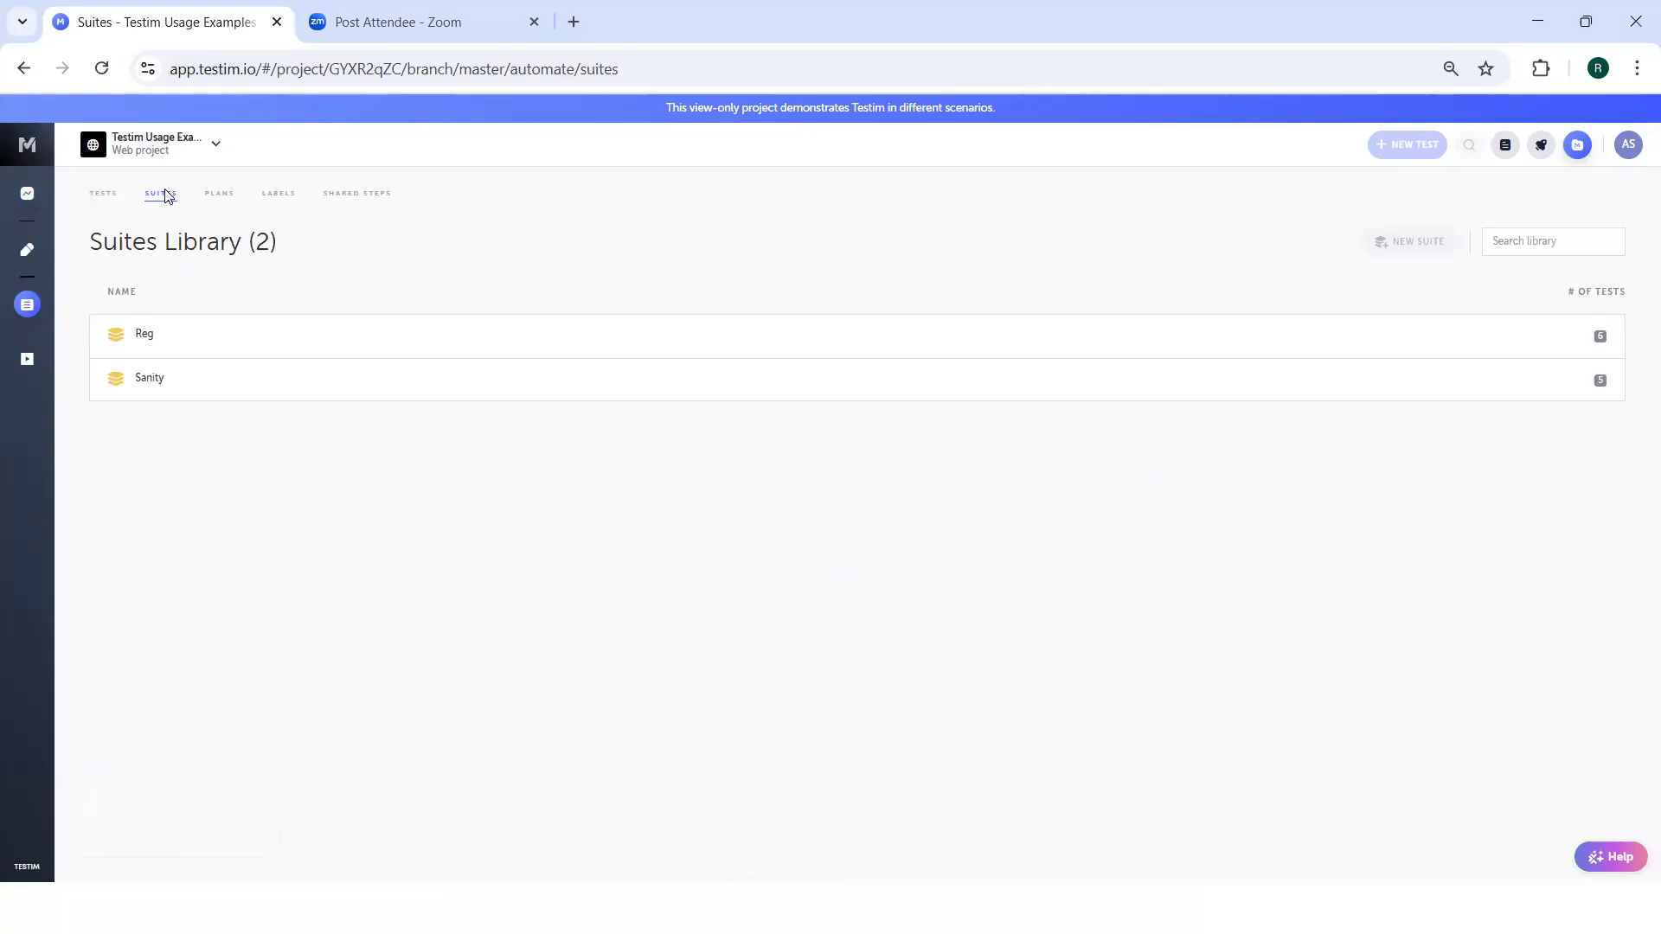
left_click(151, 380)
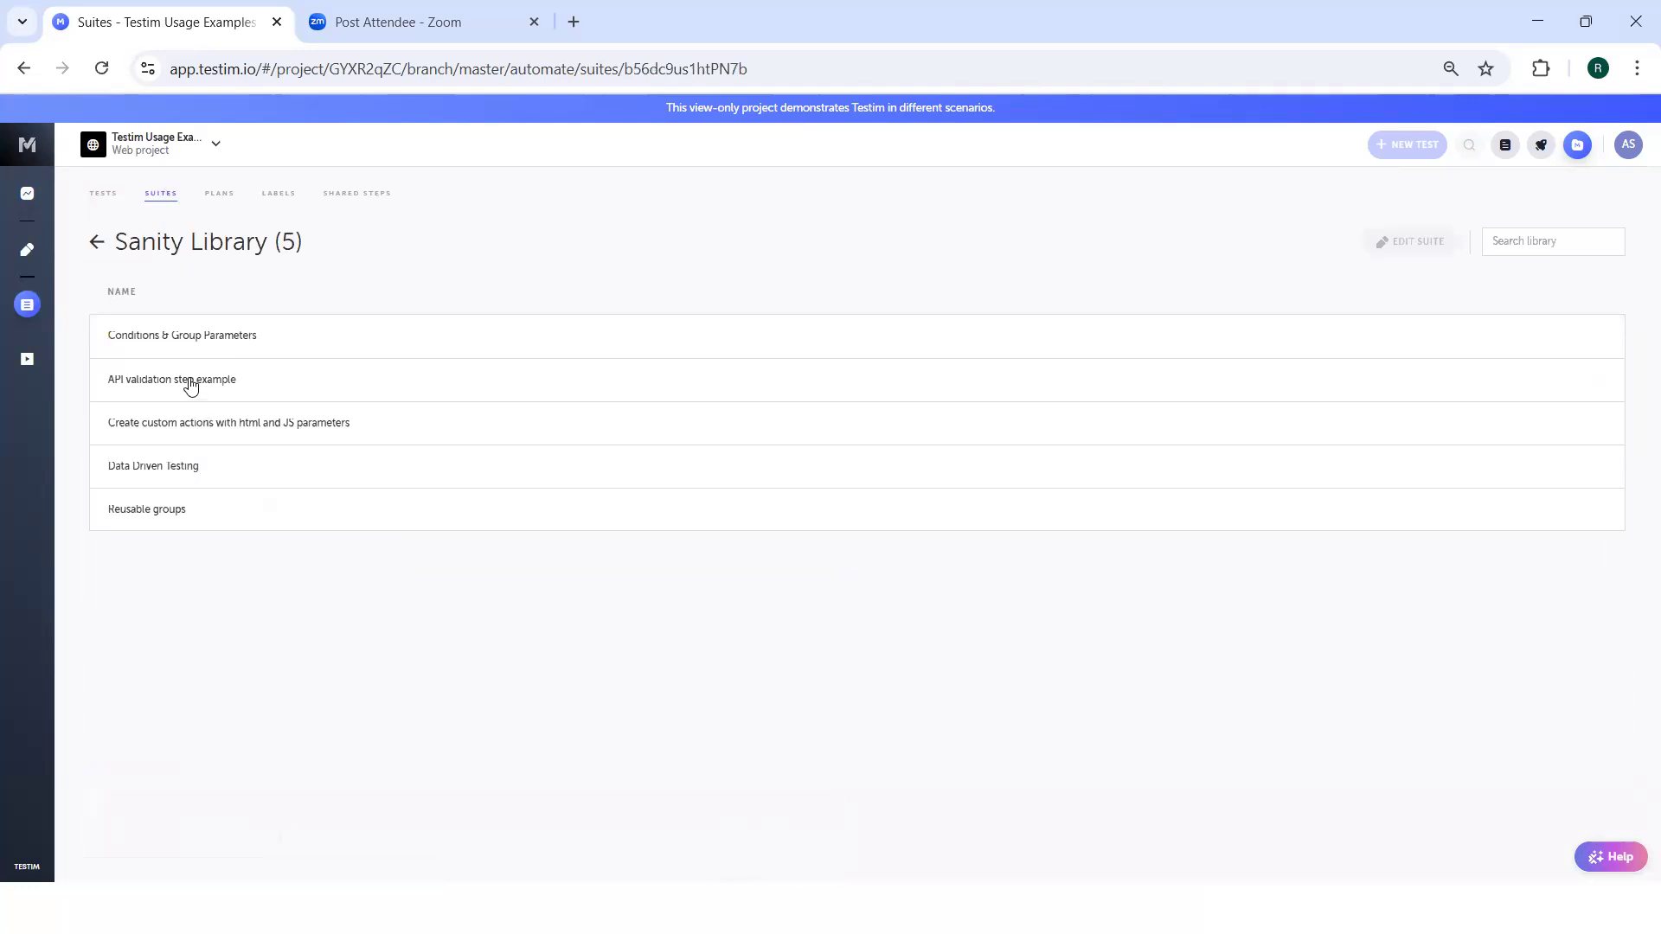
left_click(98, 245)
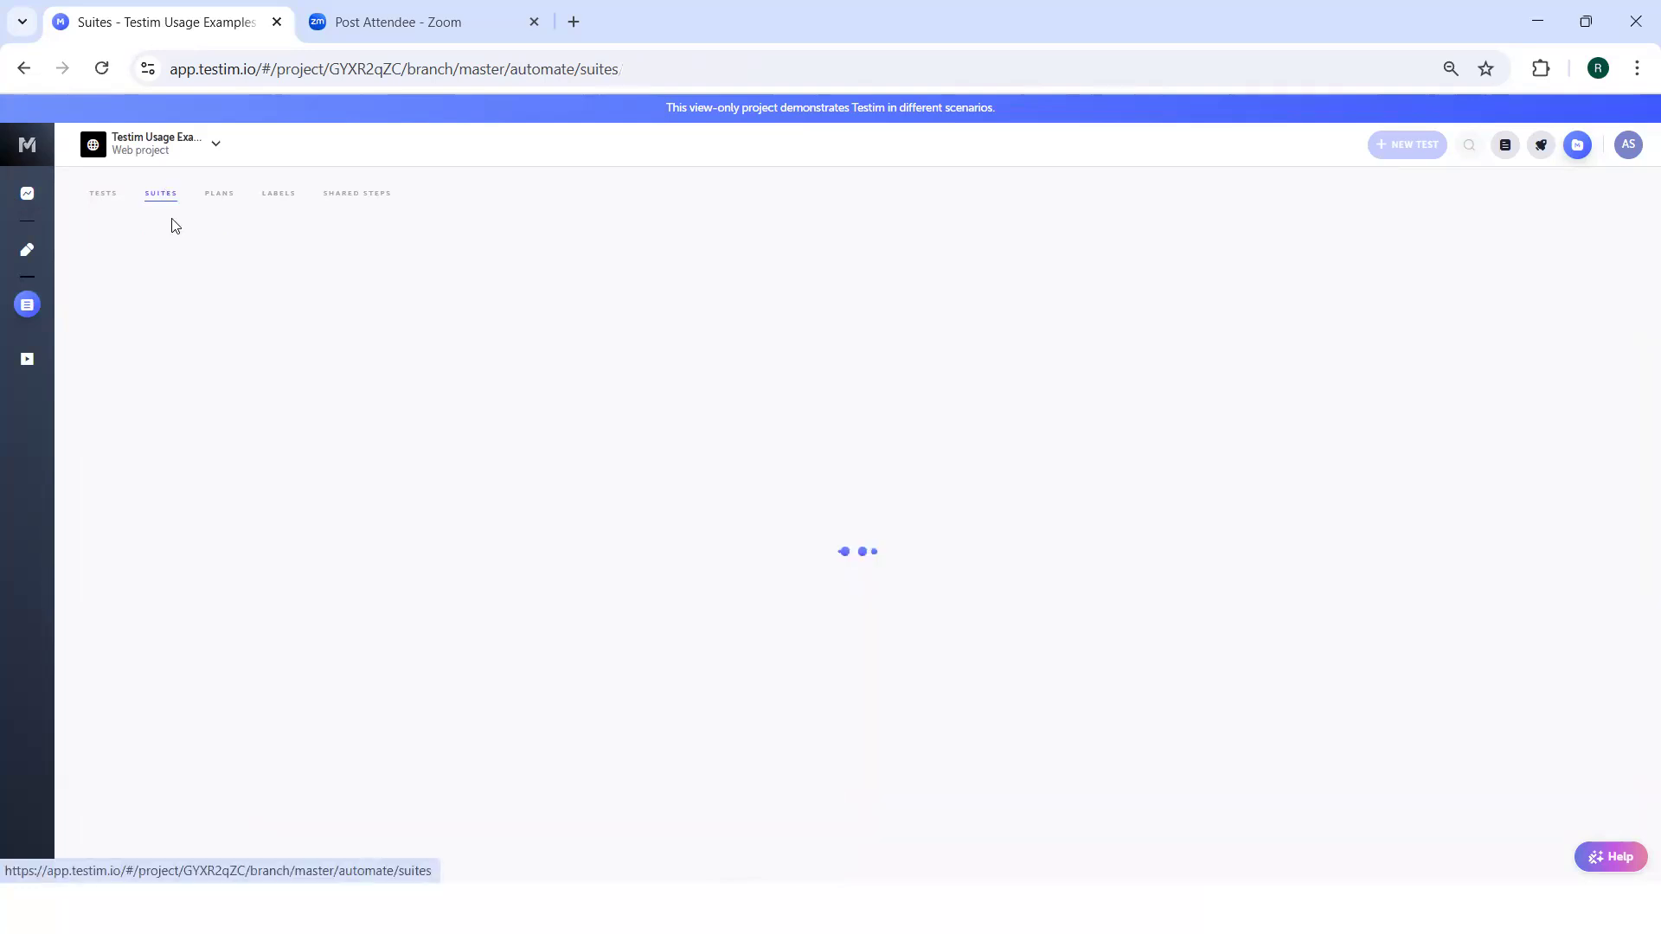
left_click(219, 197)
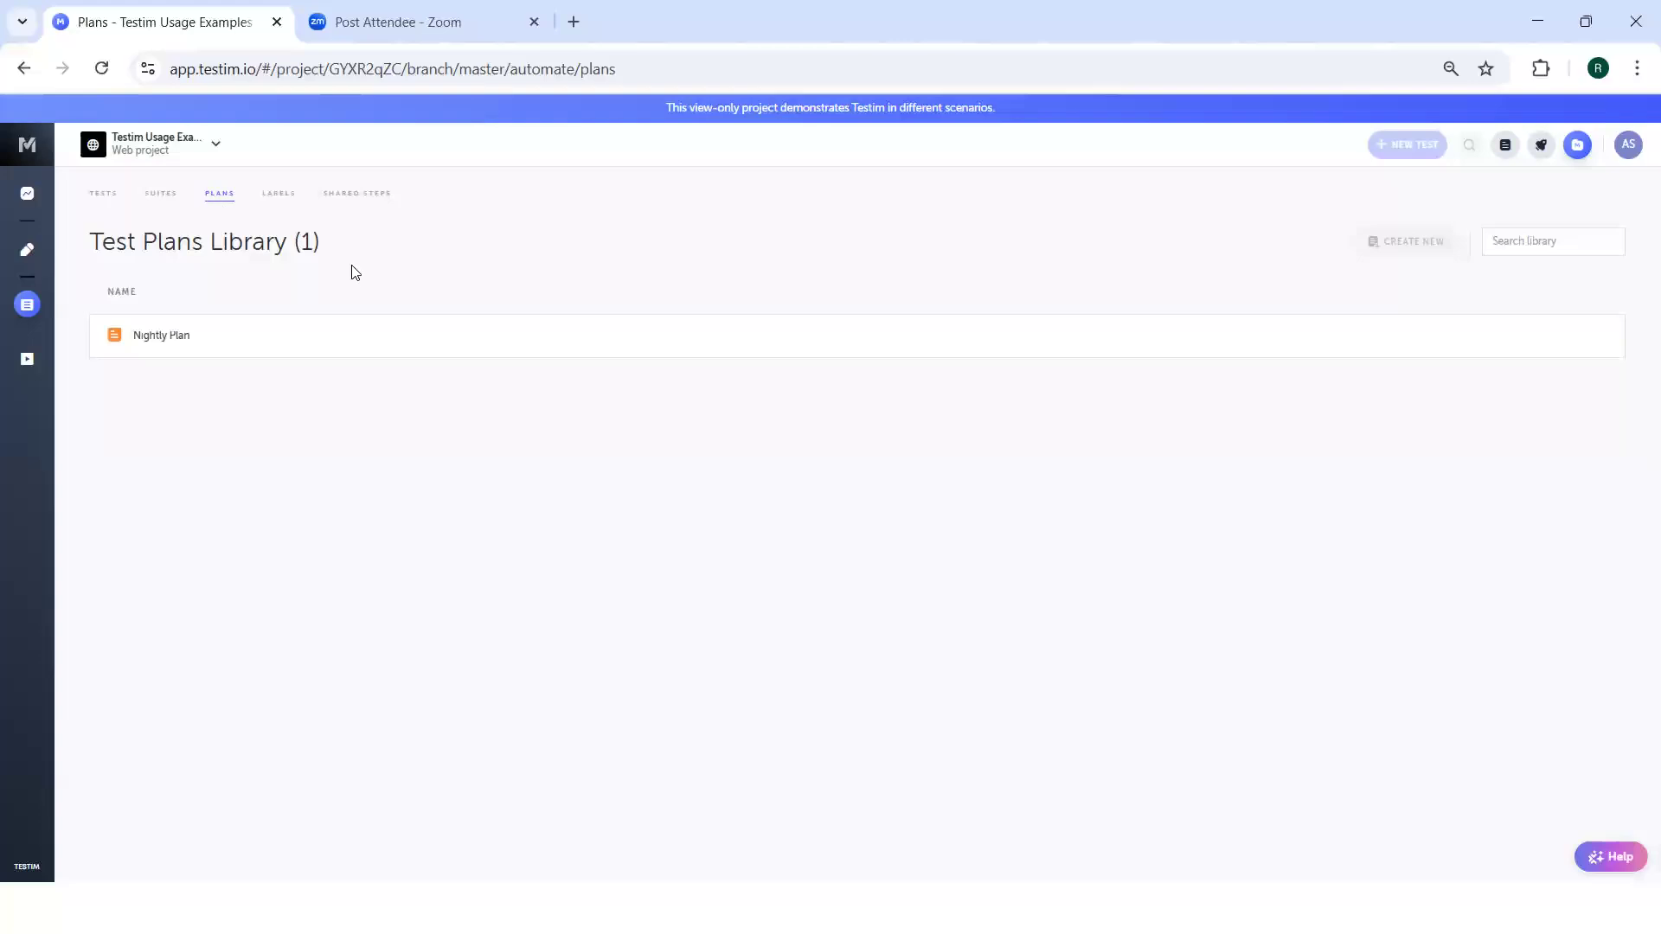
left_click(170, 201)
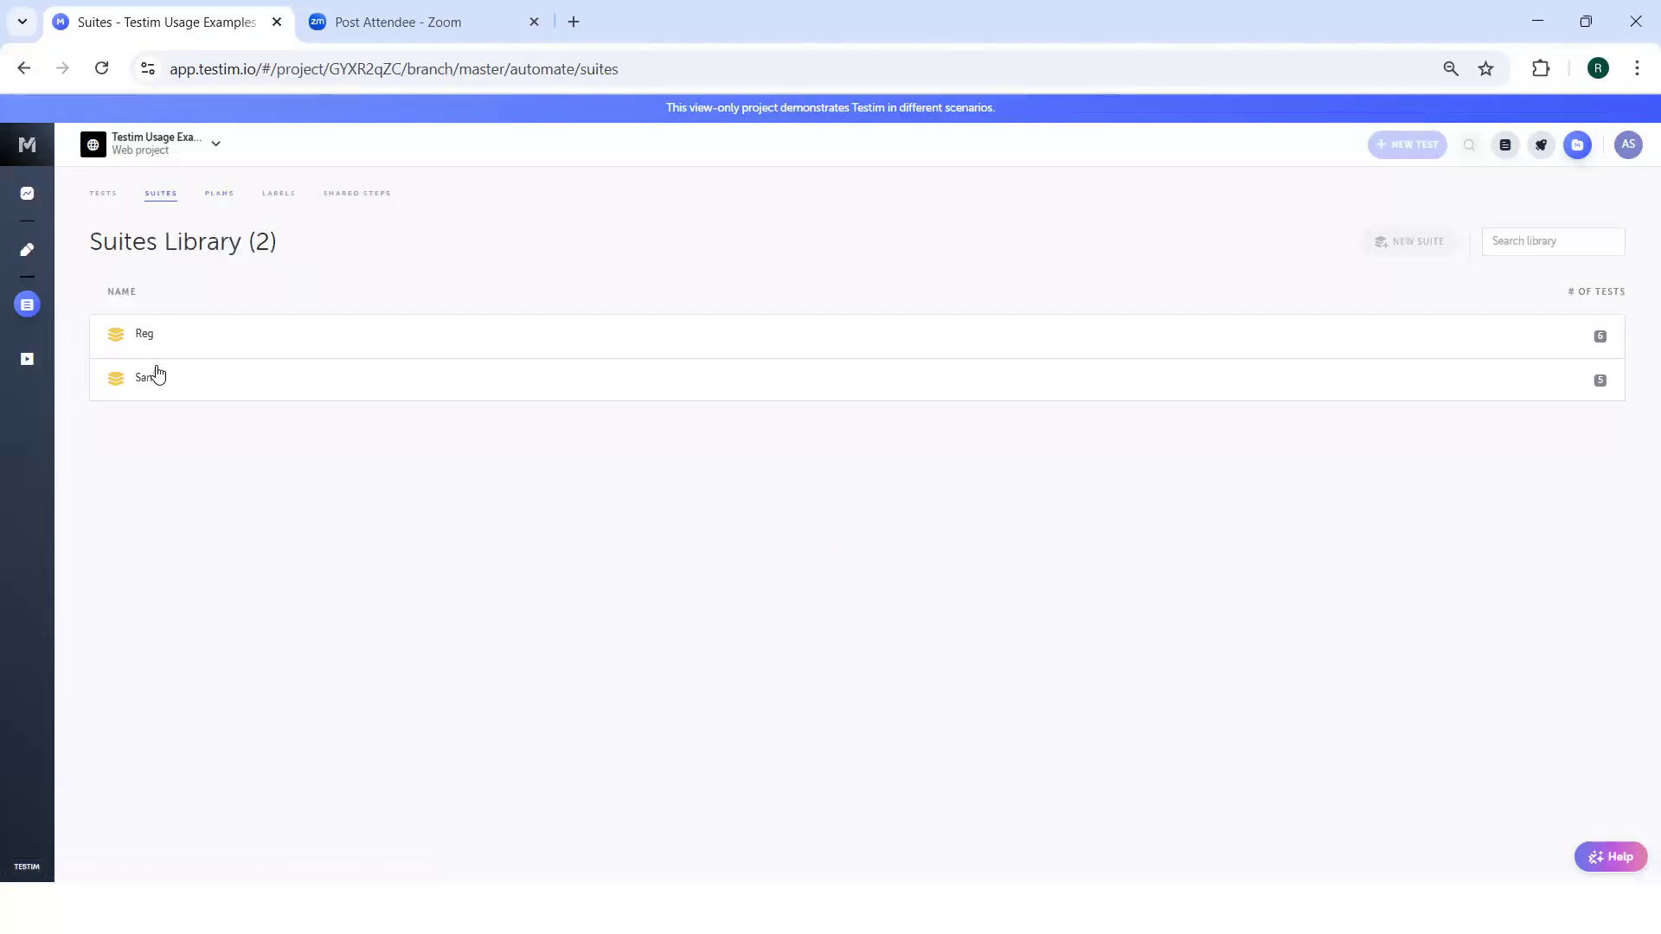
left_click(212, 202)
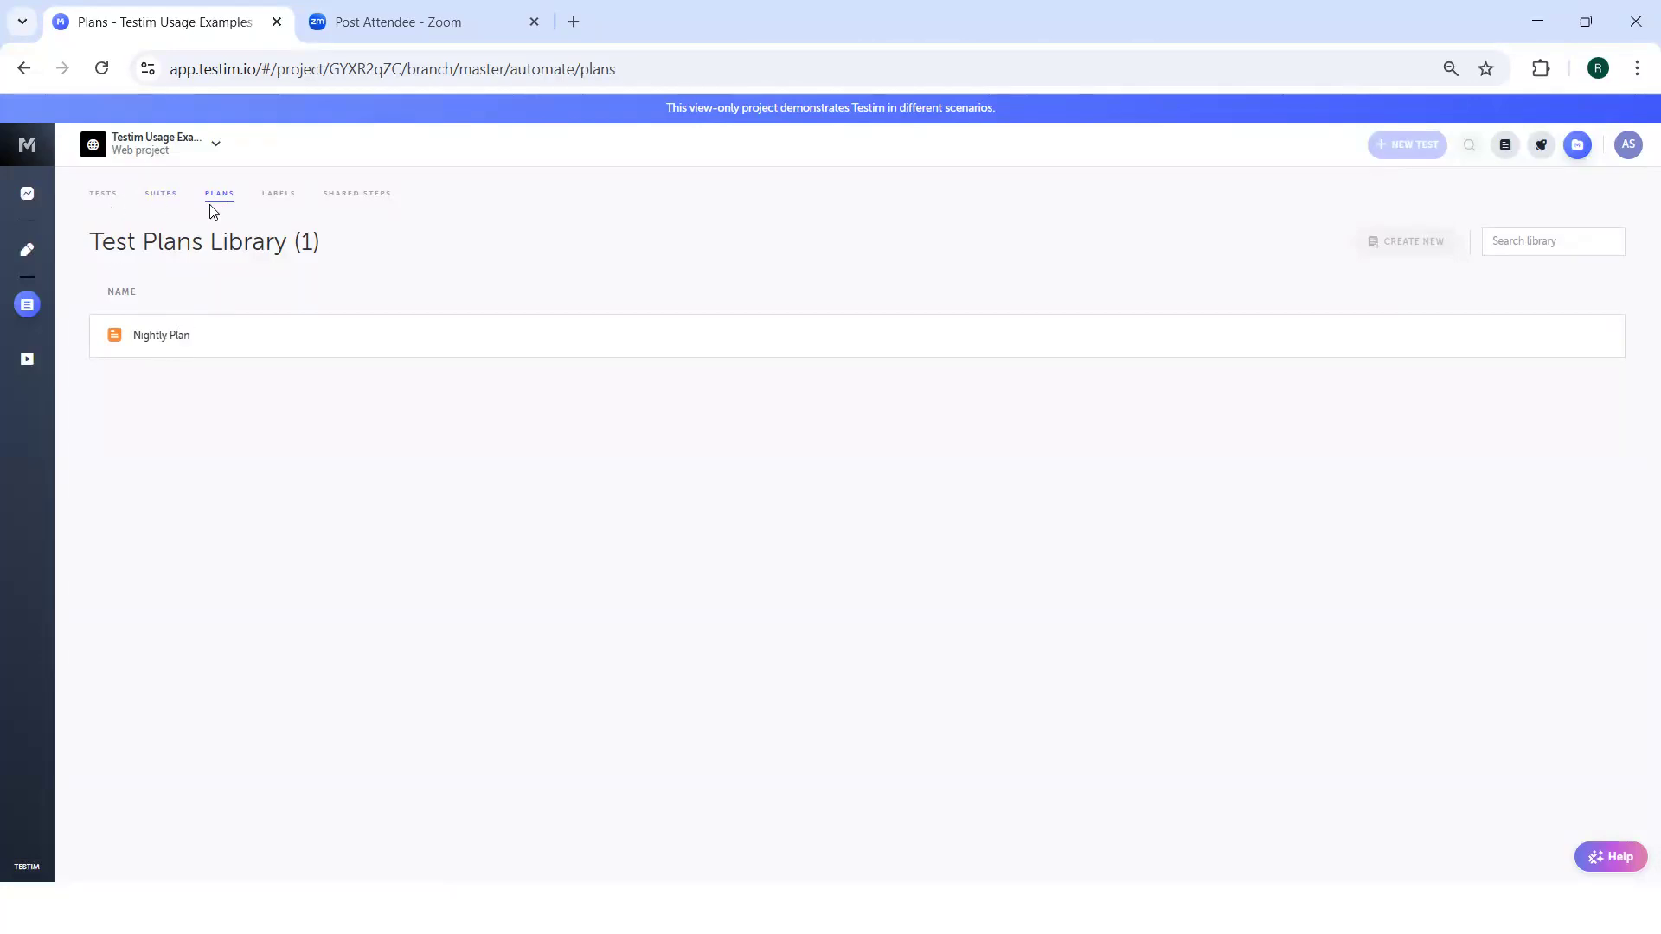
View the labels library and expand the api action shared step to see the tests that use it.
left_click(285, 195)
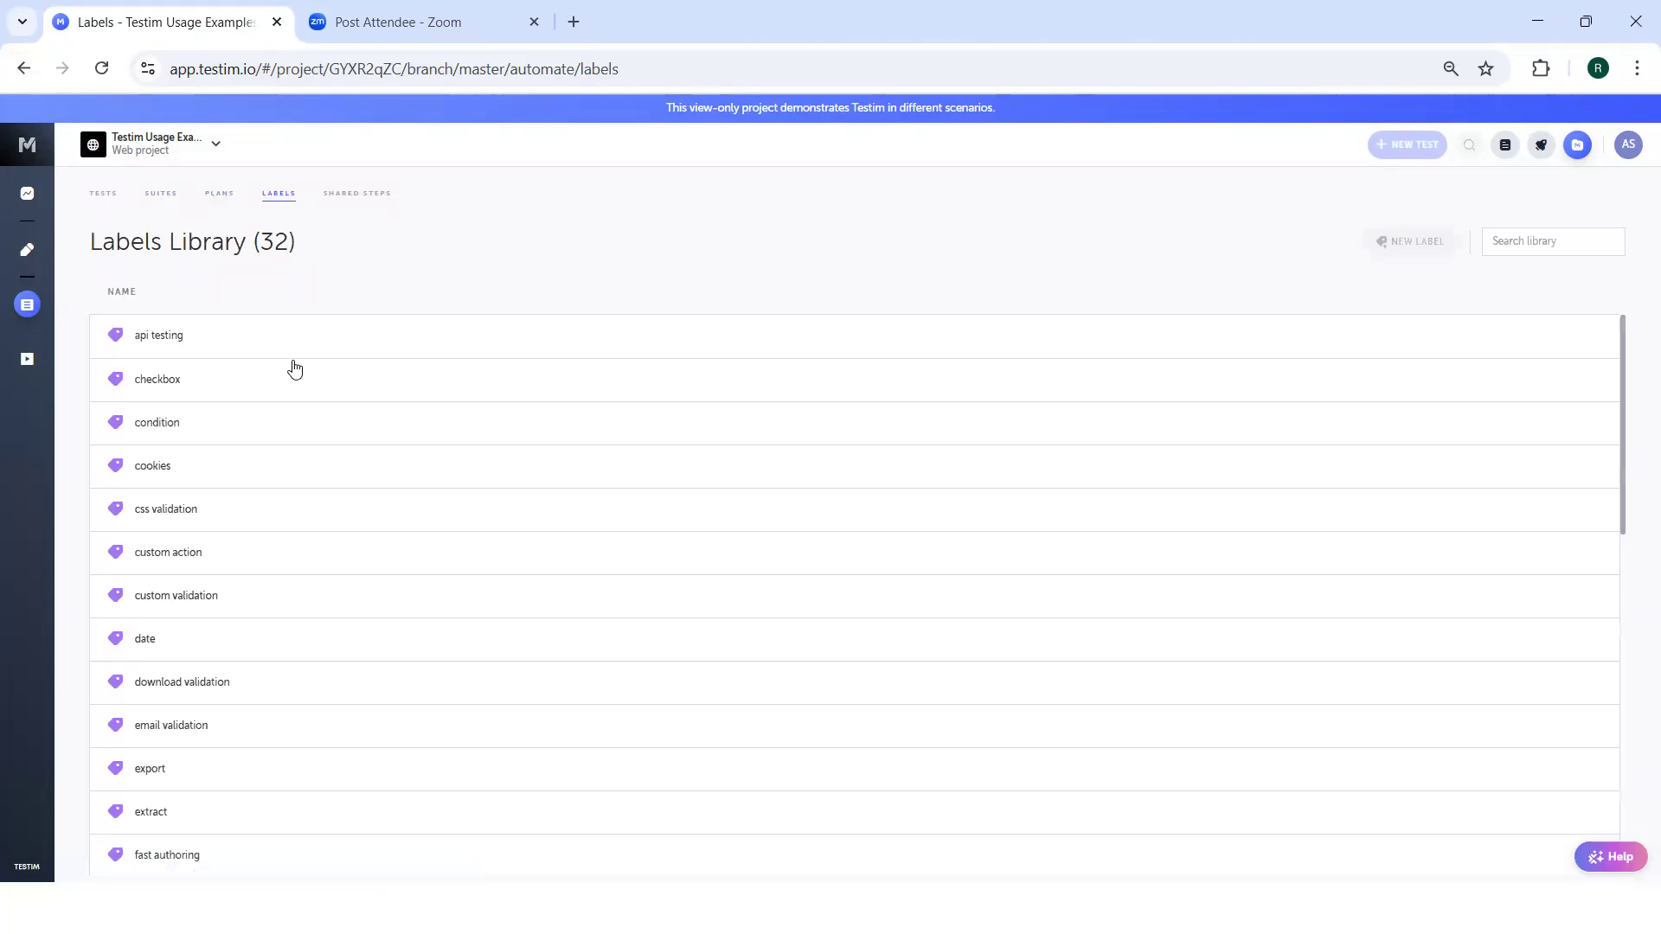
left_click(362, 196)
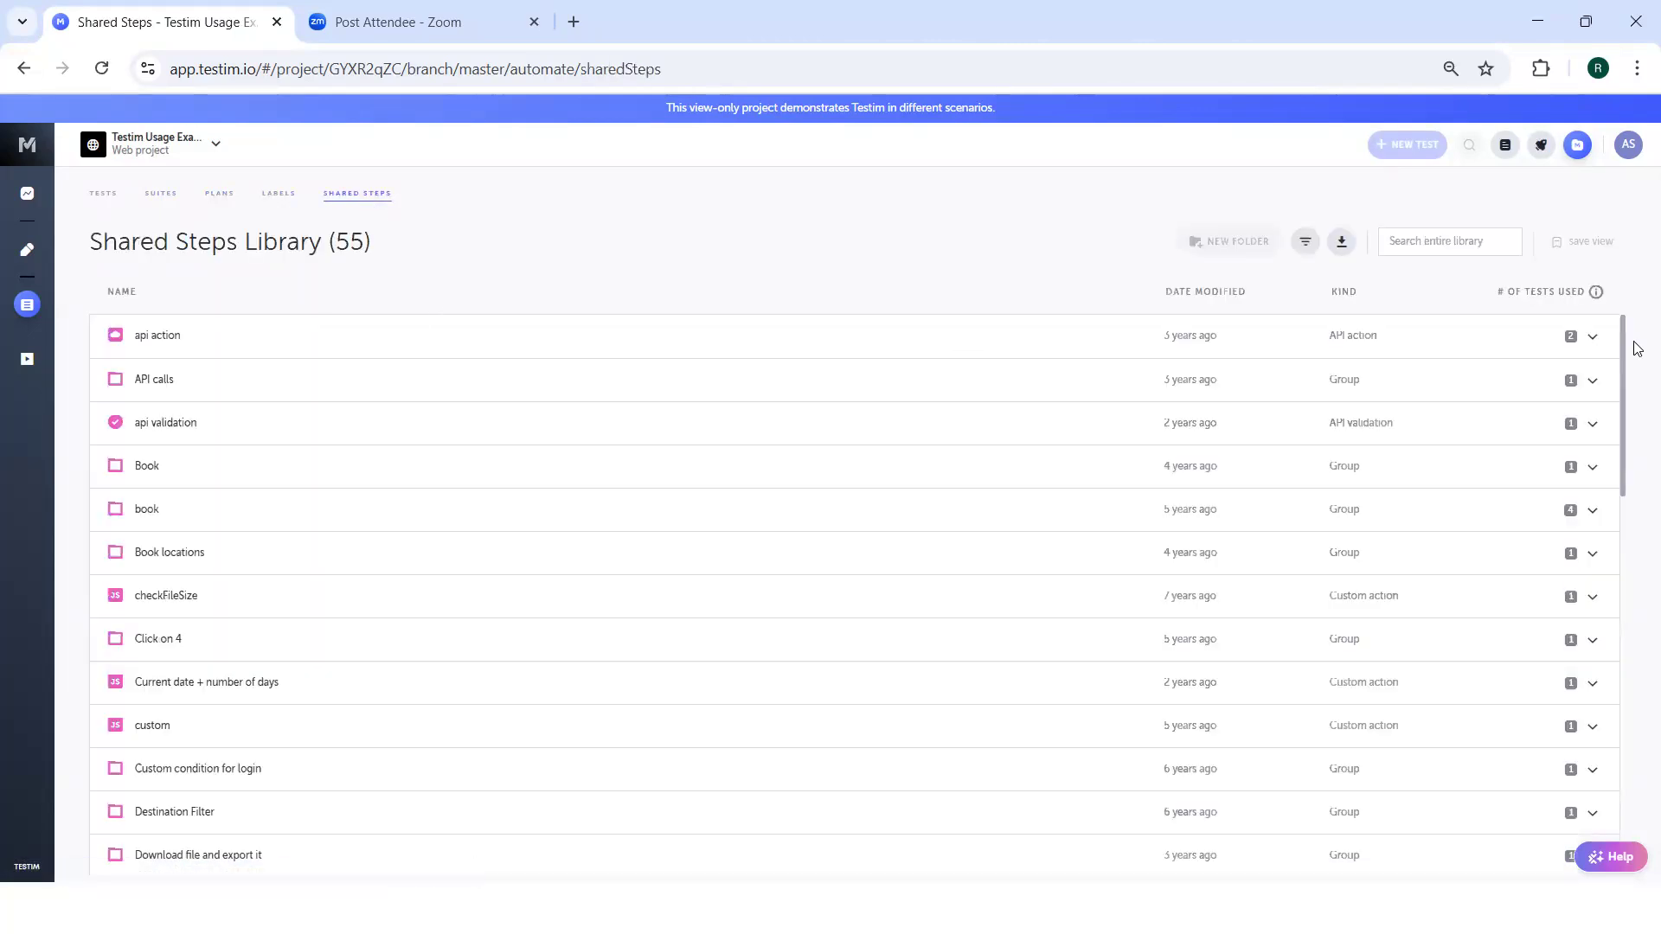
left_click(1595, 338)
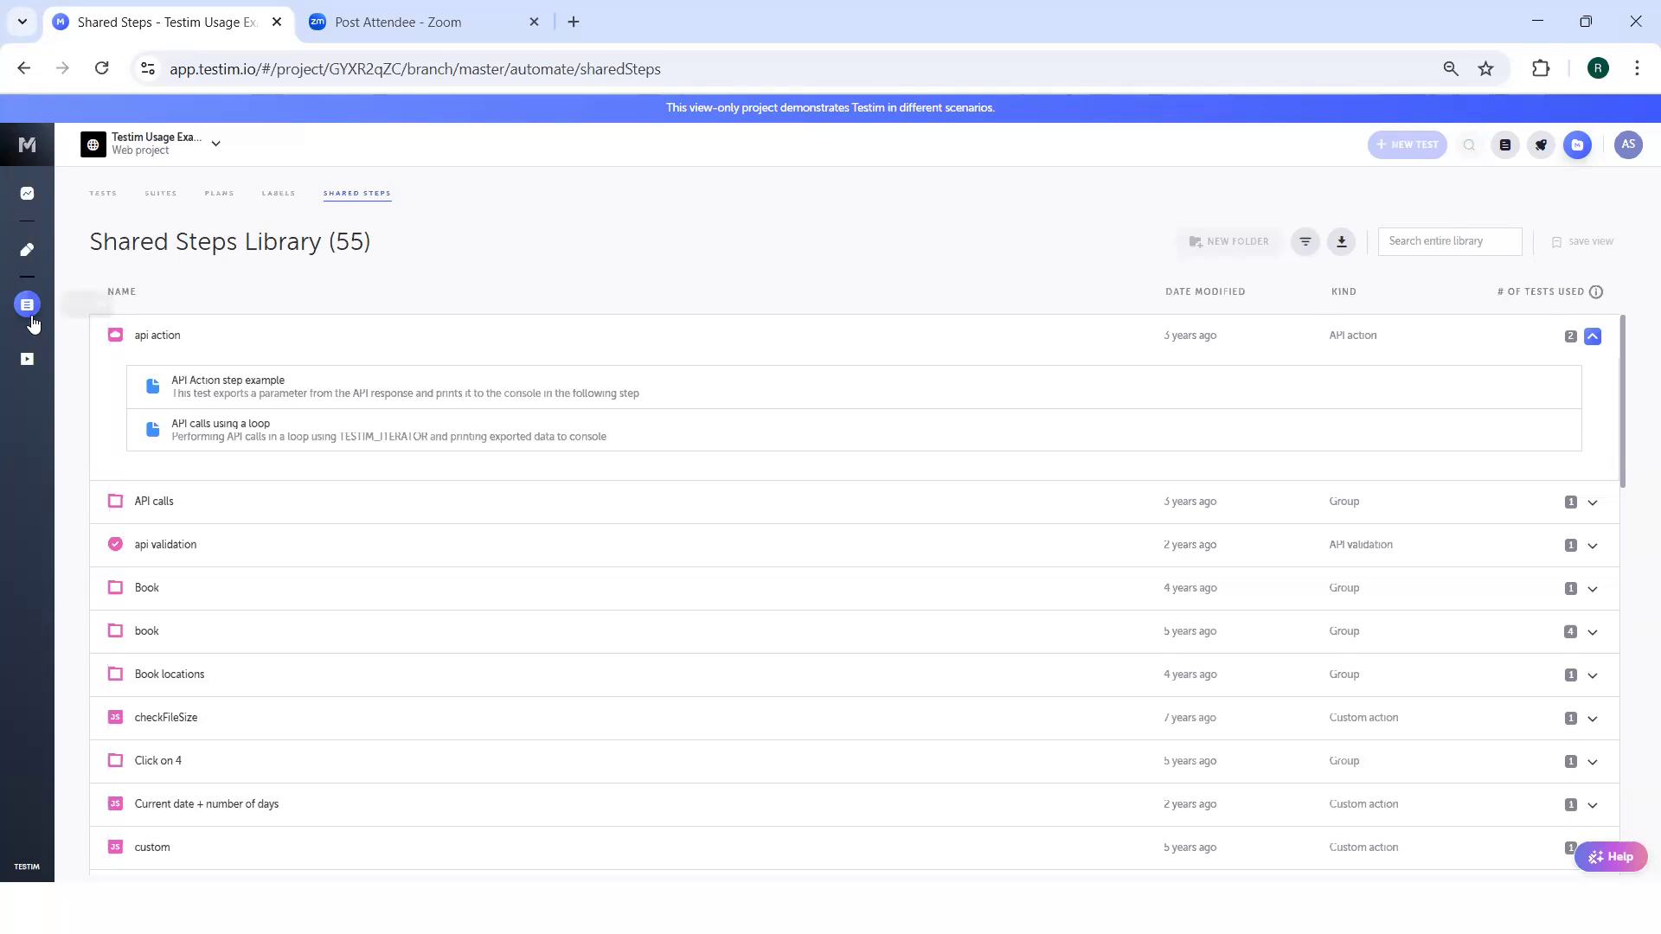
Go to the project's scheduled runs and open the API testing scheduler's settings.
left_click(29, 357)
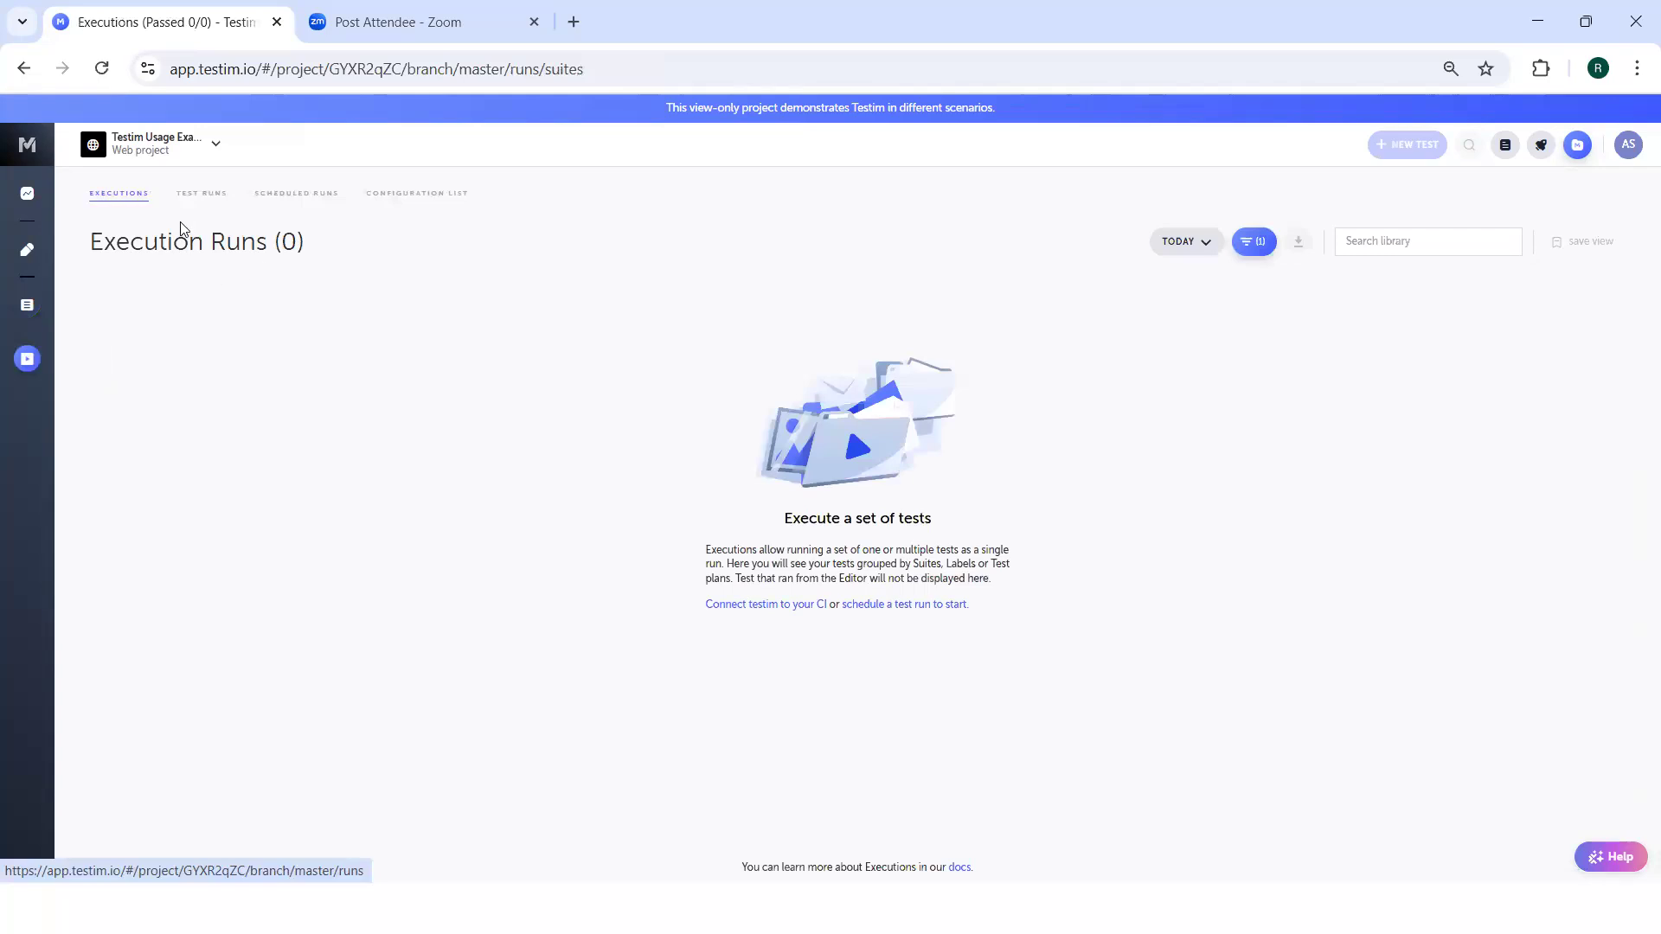
left_click(293, 197)
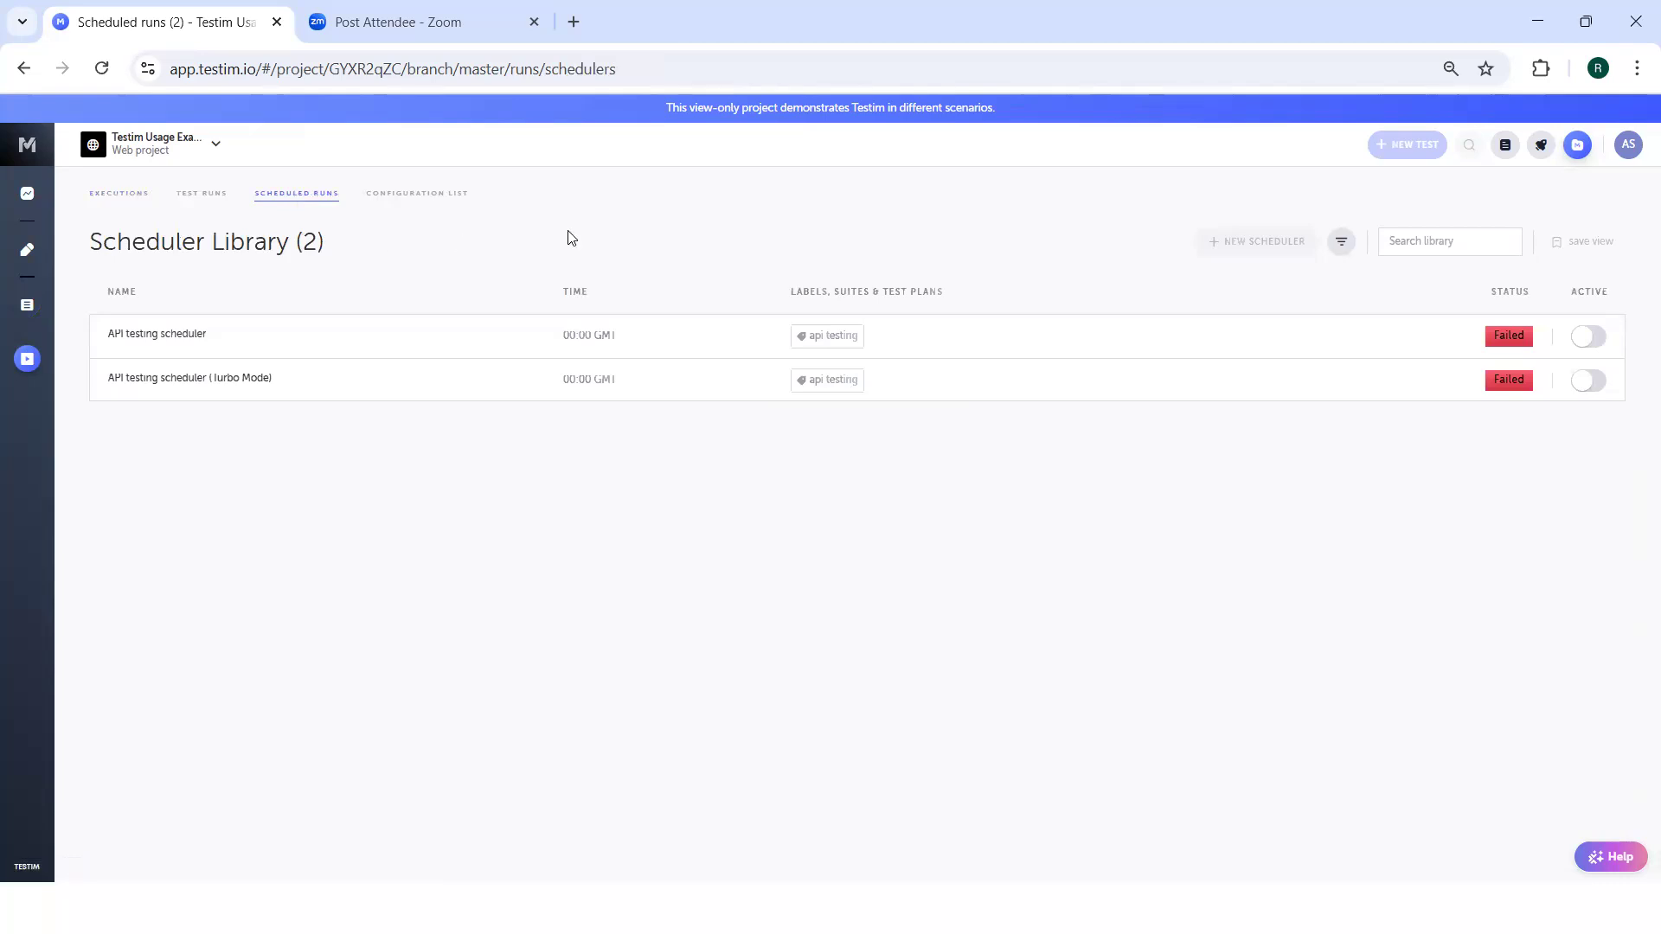
left_click(522, 349)
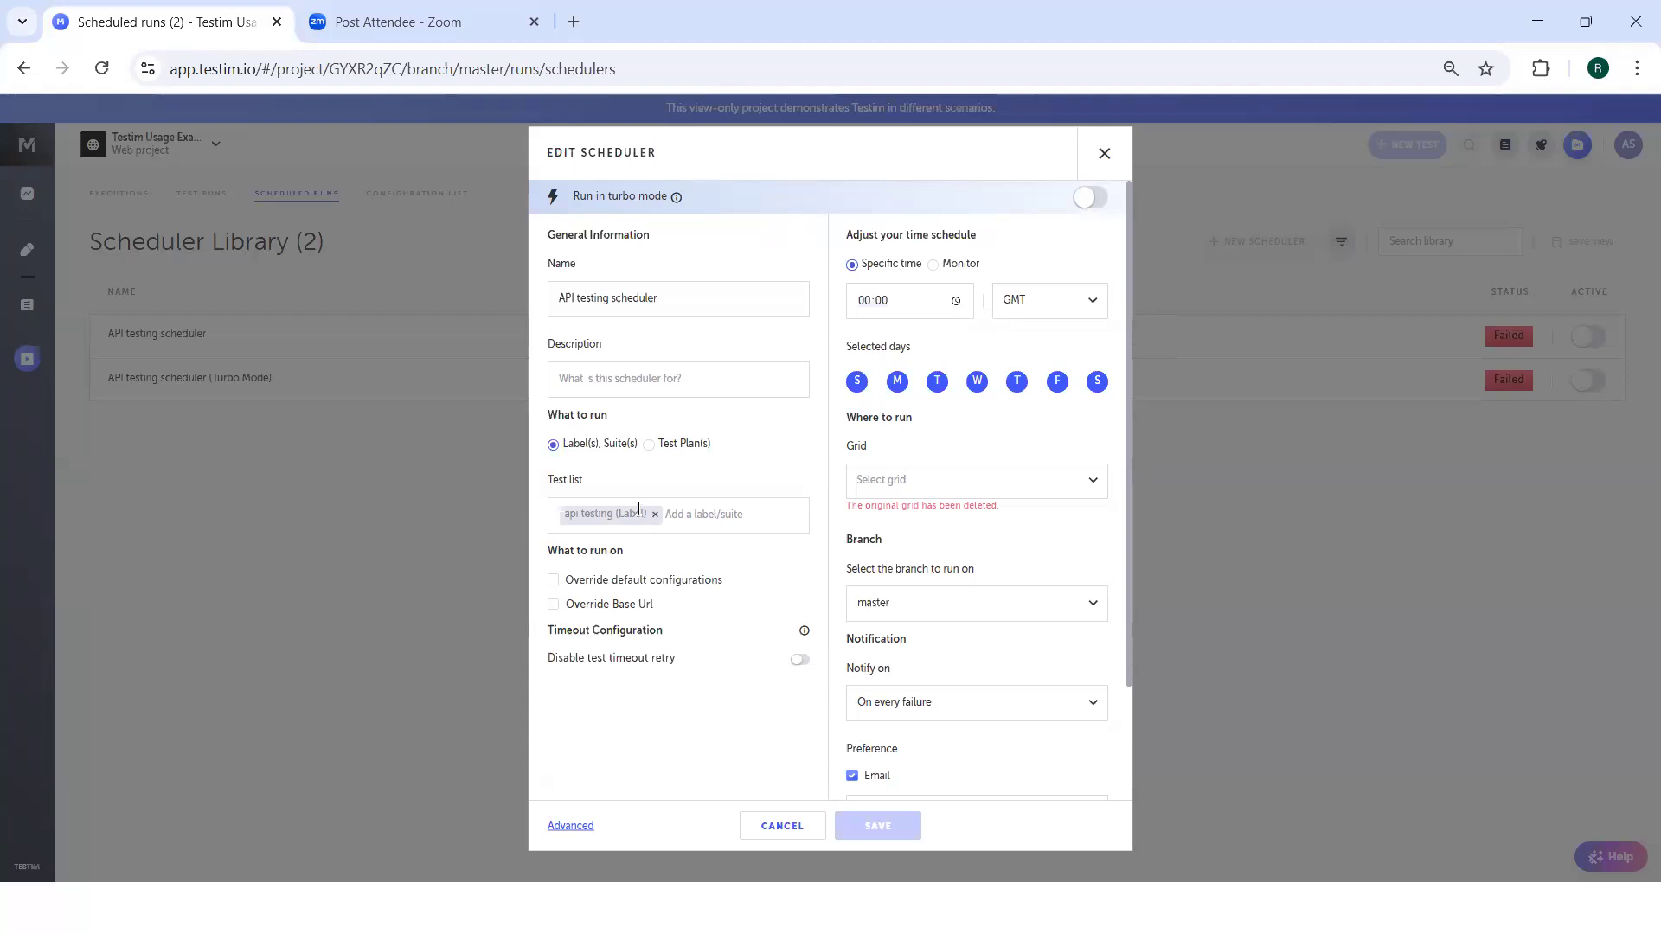
Enable the base URL override in the API testing scheduler and look at its time zone options.
left_click(555, 607)
left_click(609, 663)
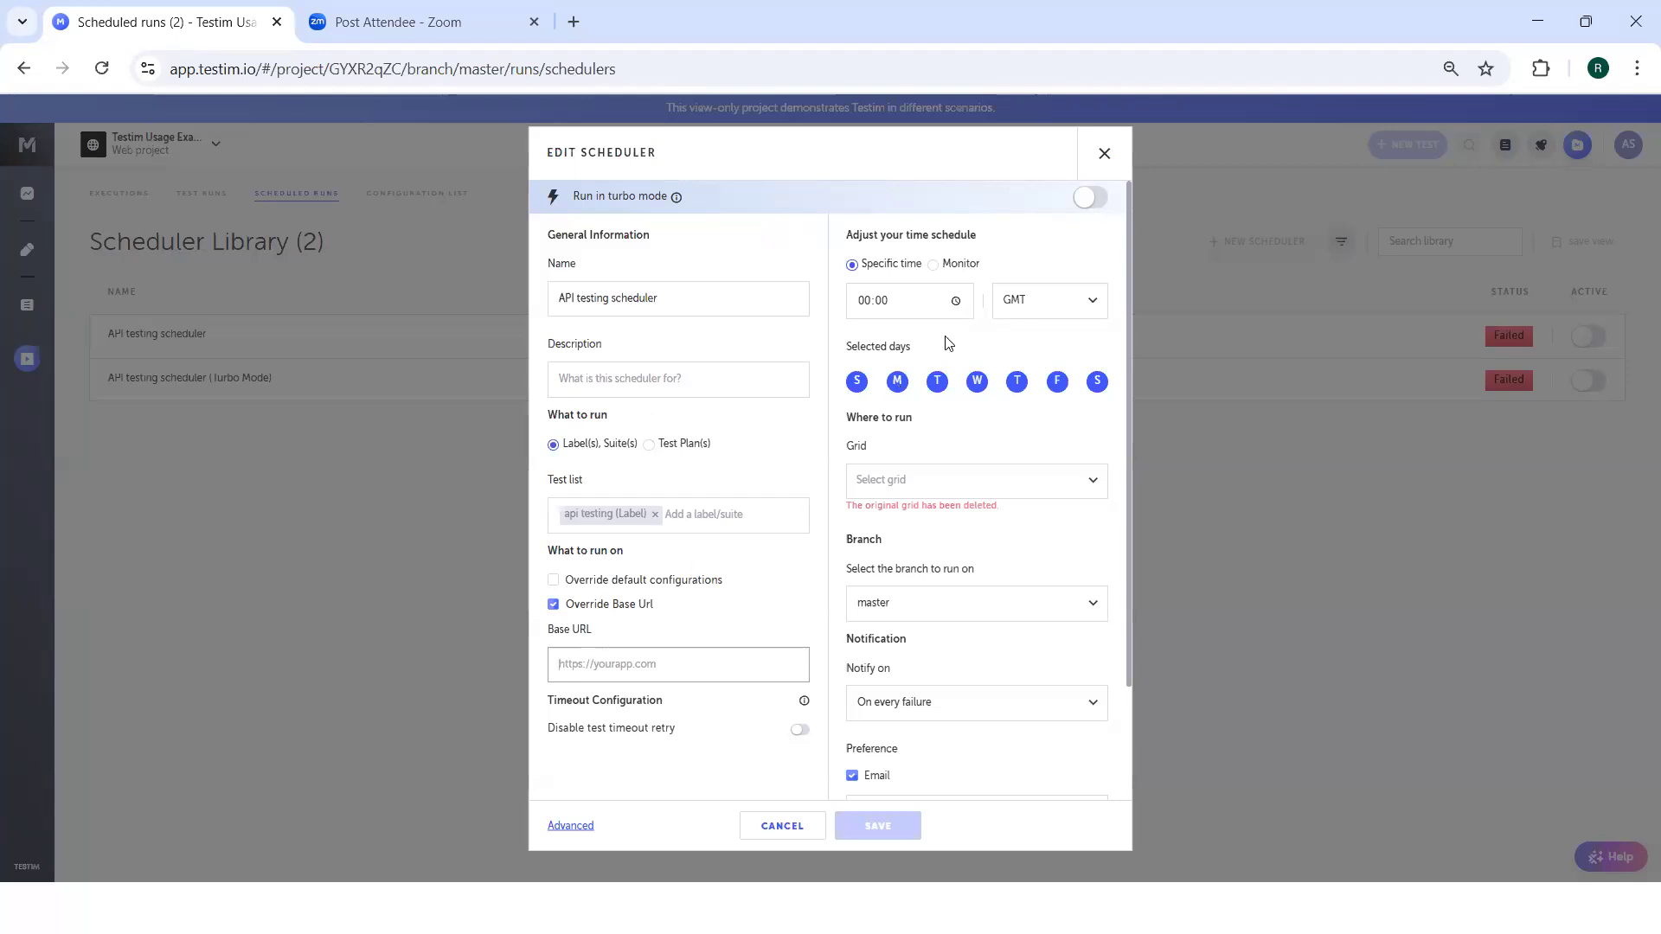
left_click(1032, 313)
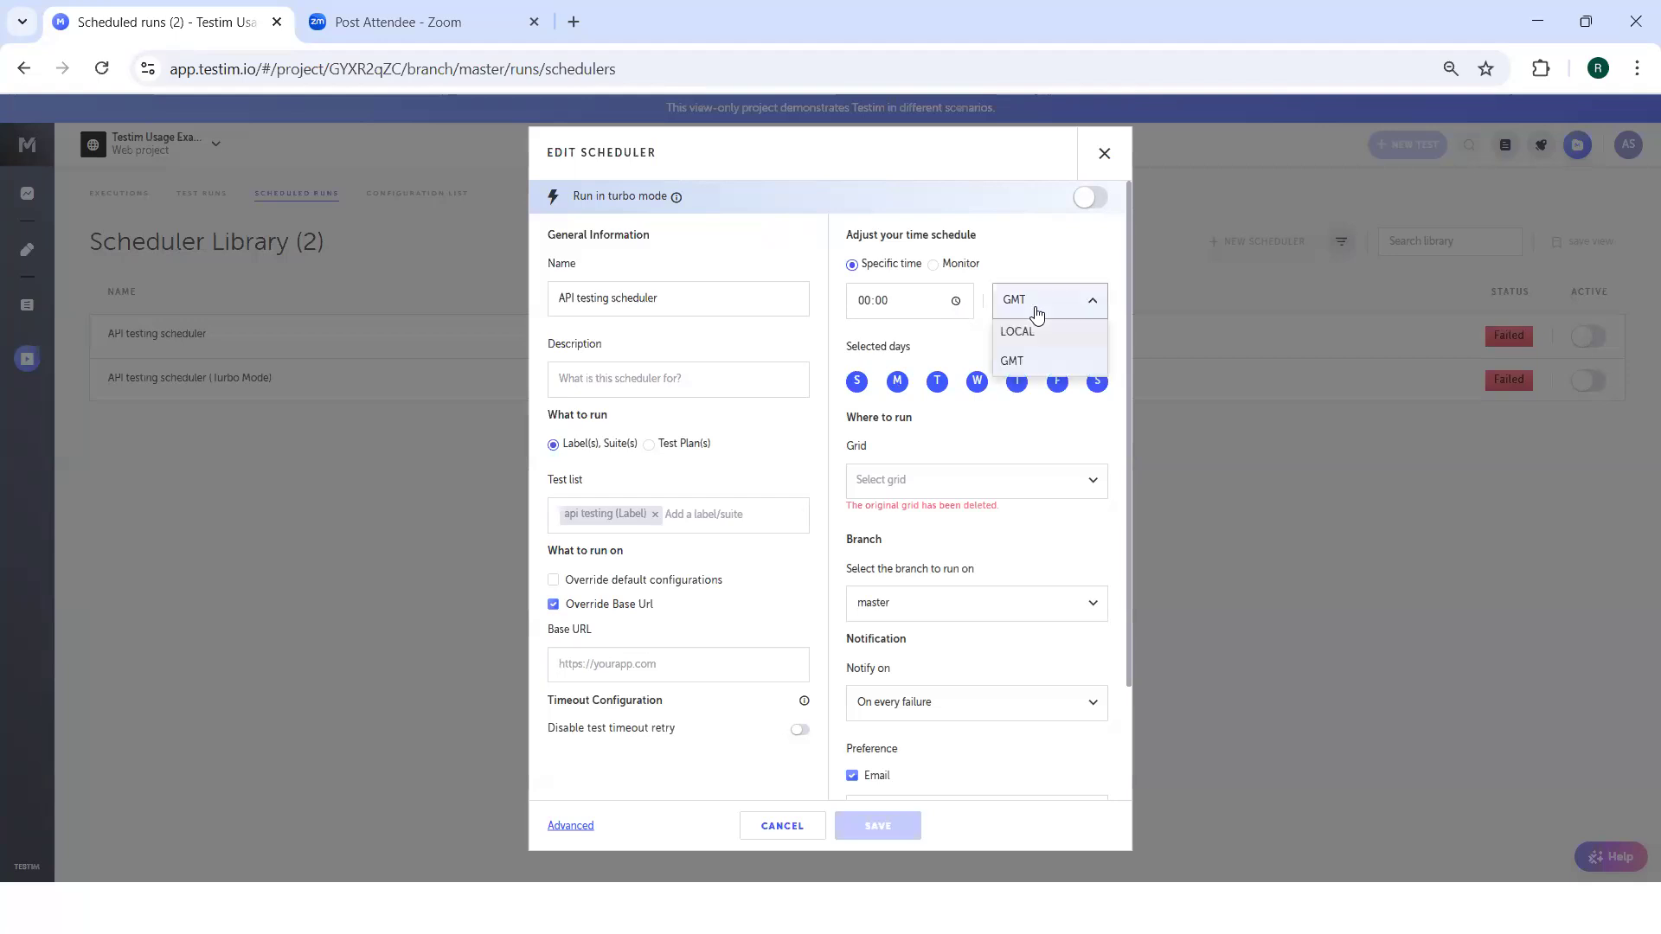
left_click(1011, 269)
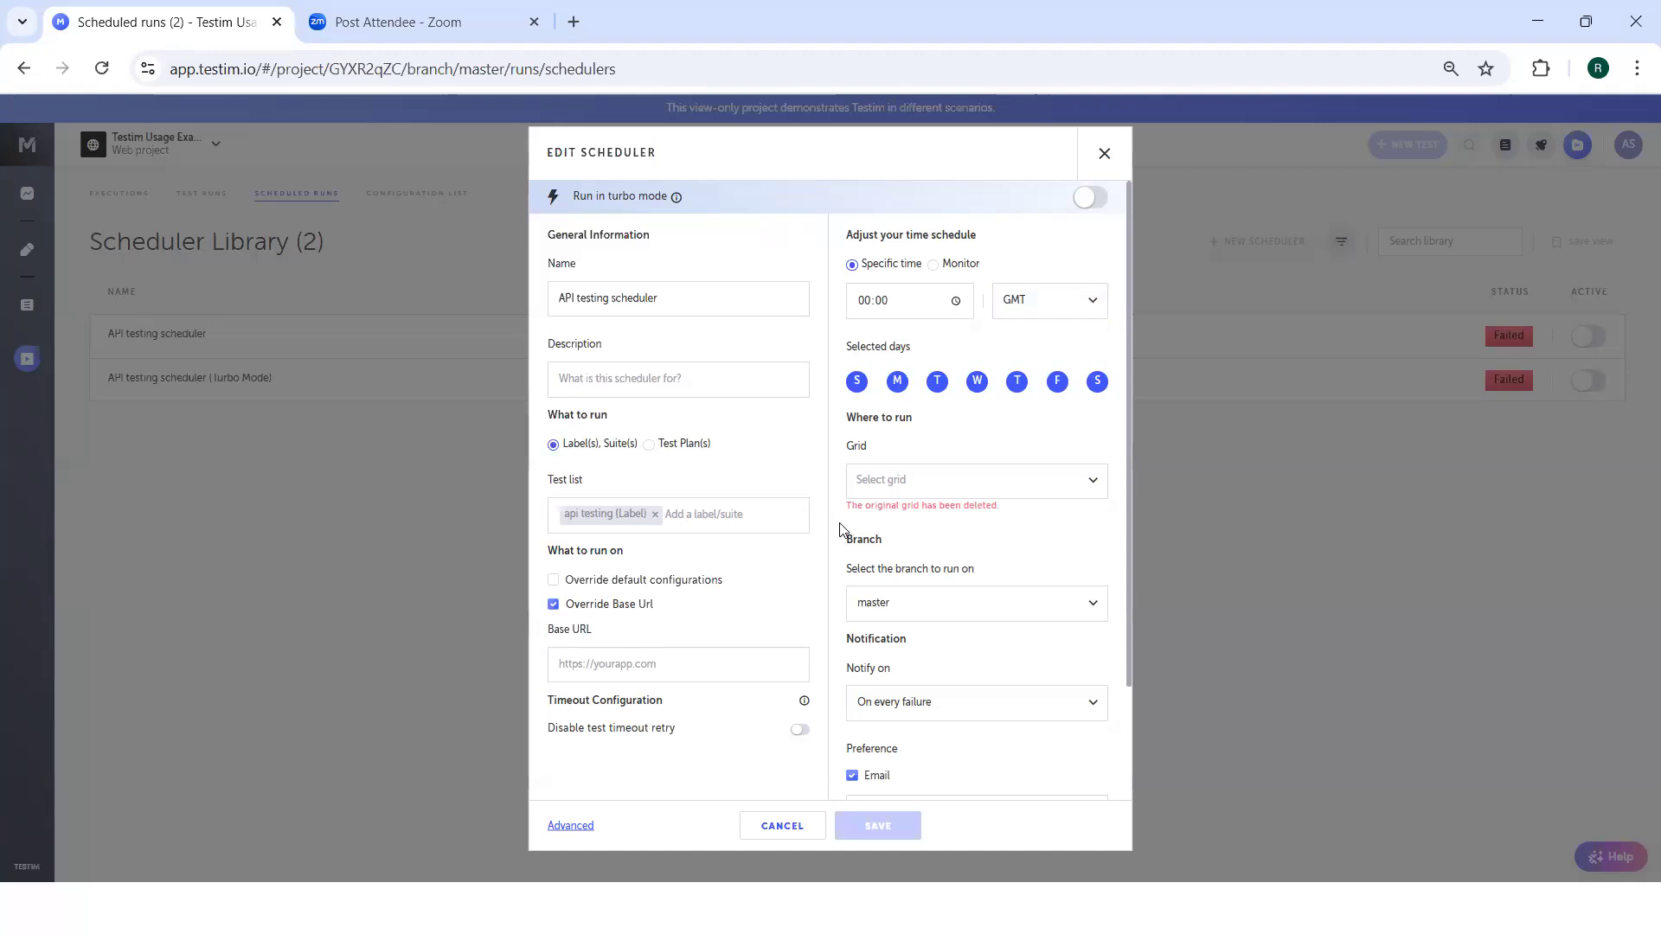
Try adjusting the number of parallel tests in the scheduler's advanced settings, and close the scheduler without saving.
scroll(840, 530, "down", 3)
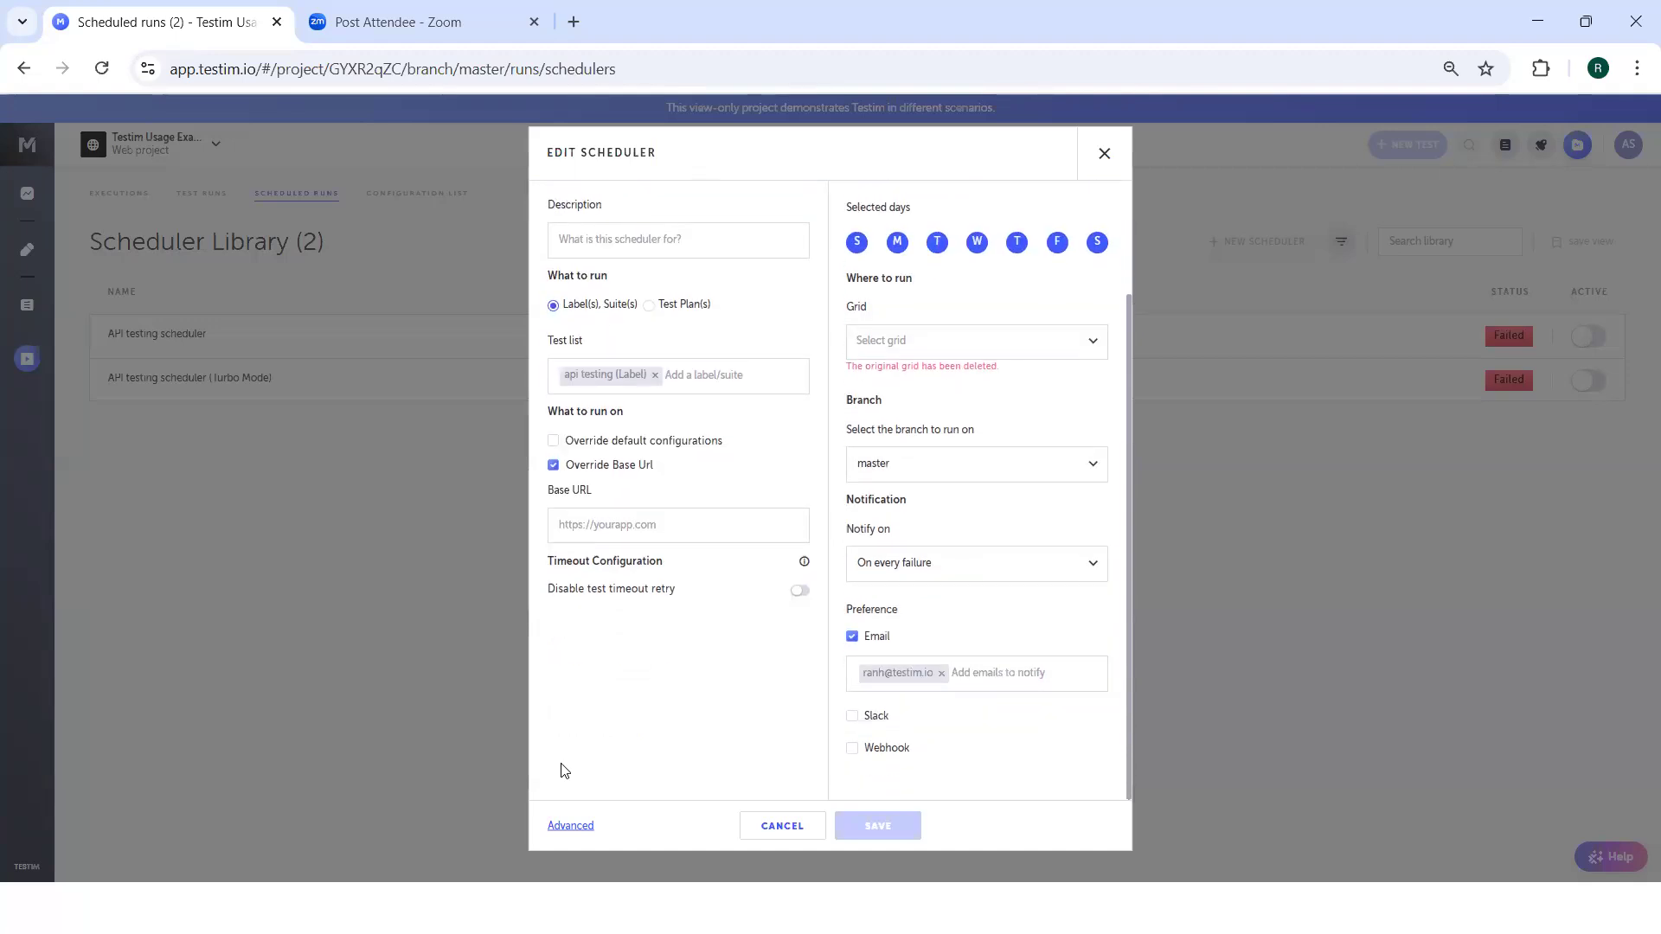
left_click(571, 827)
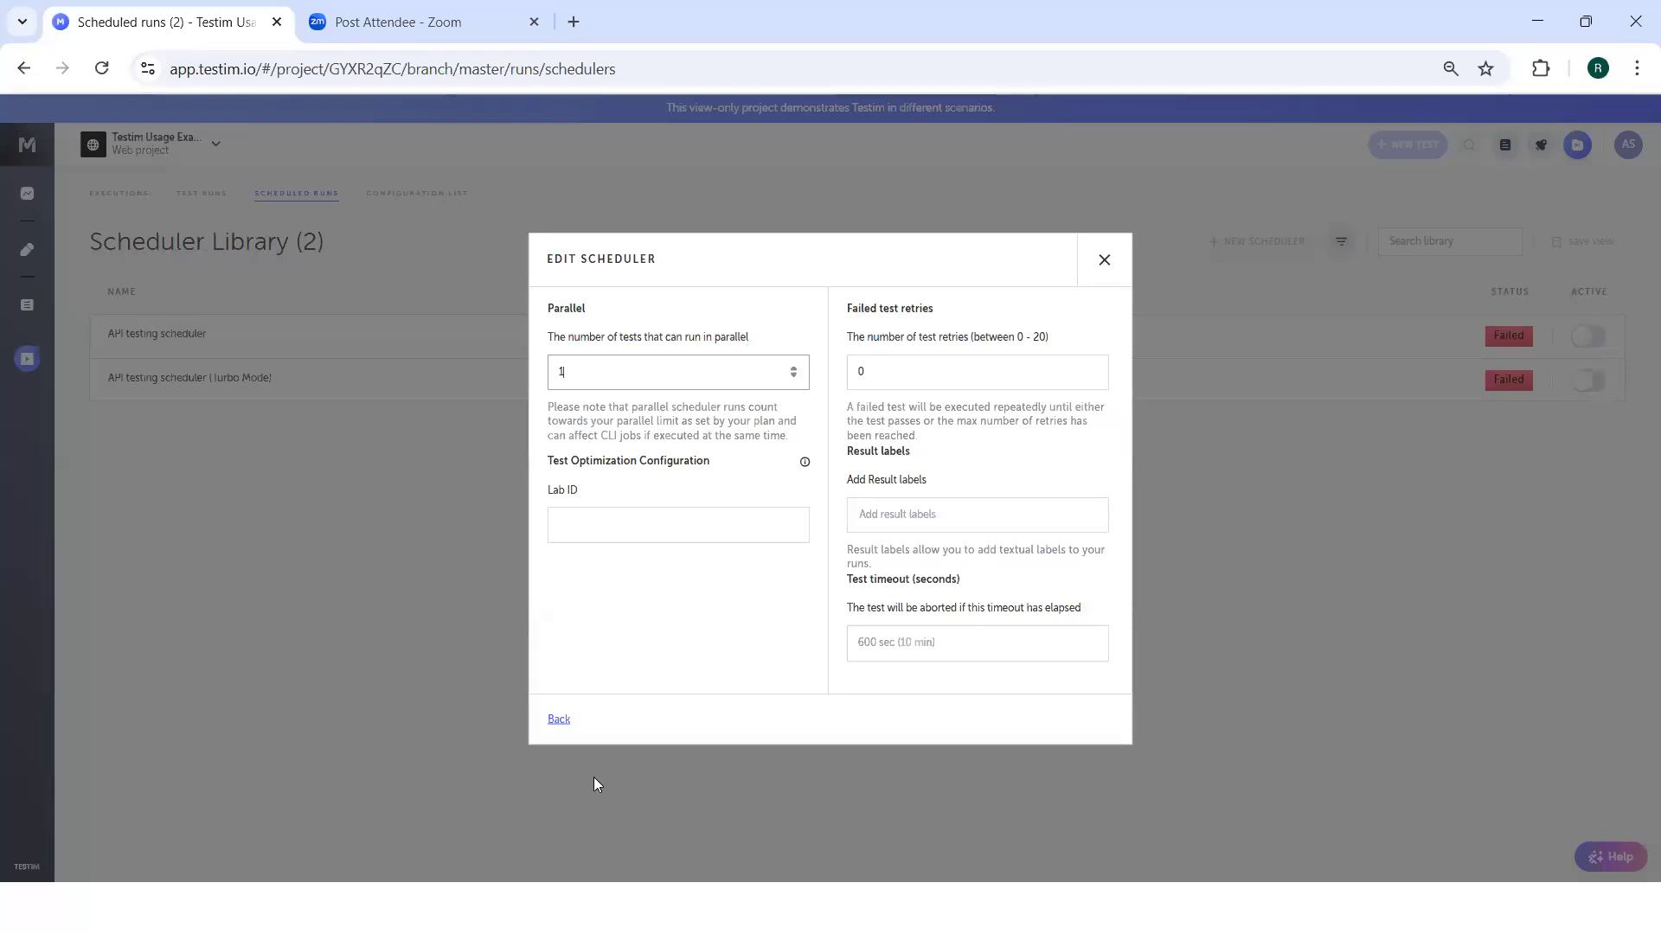
left_click(794, 368)
left_click(794, 370)
left_click(558, 721)
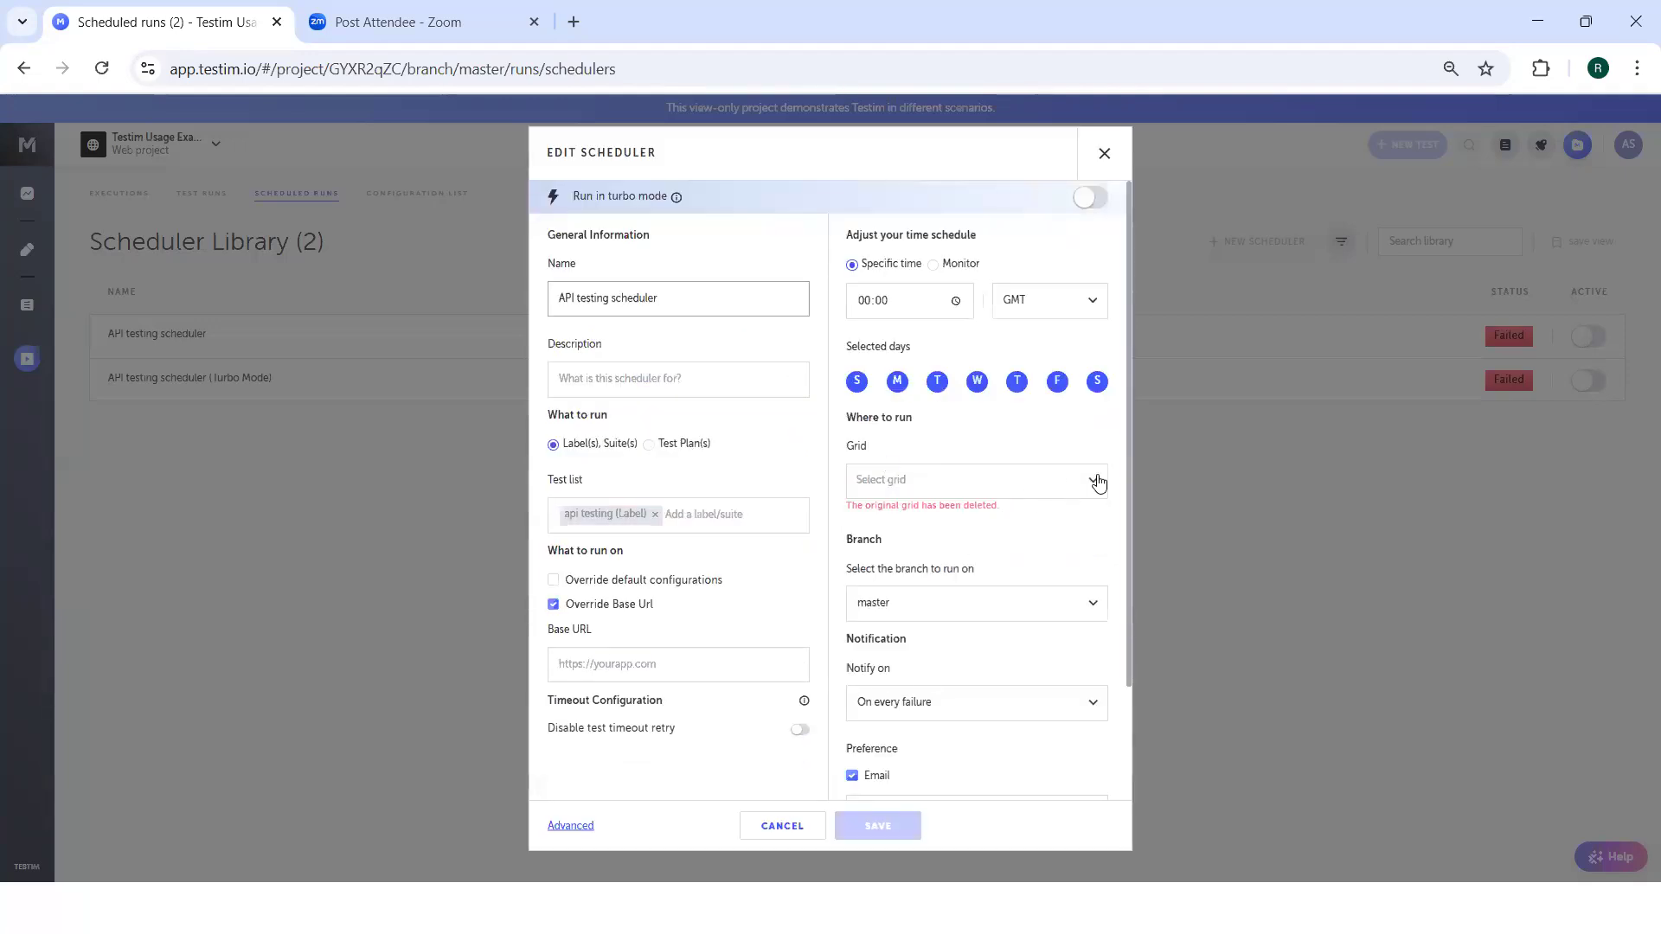
scroll(1126, 474, "down", 2)
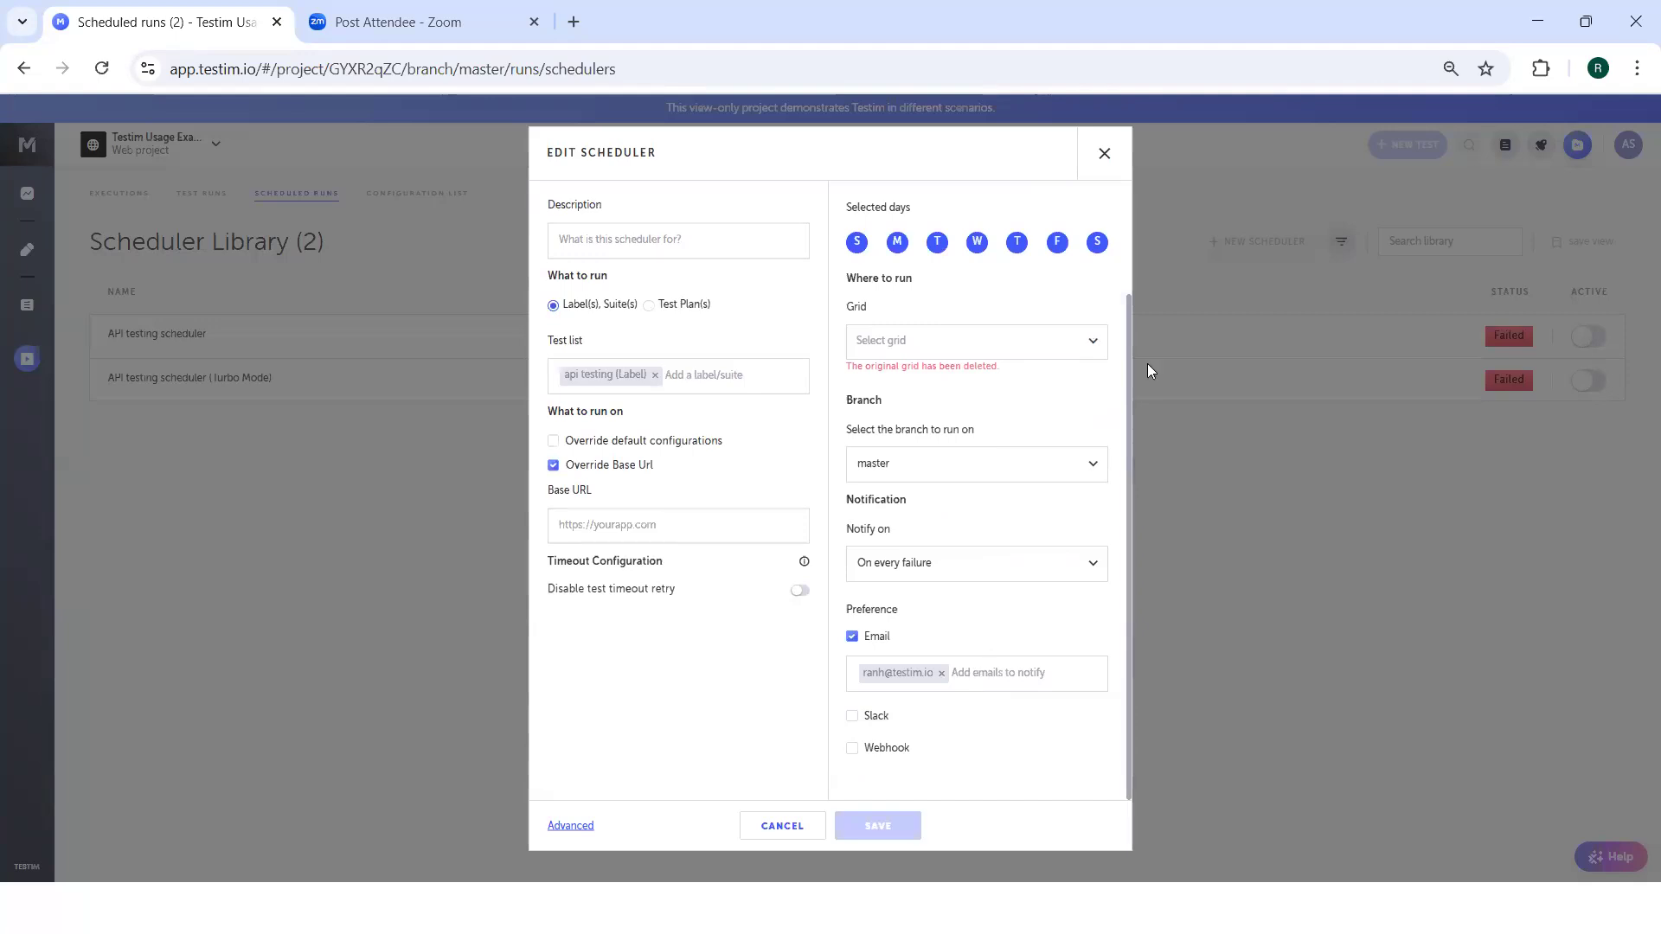
left_click(1104, 154)
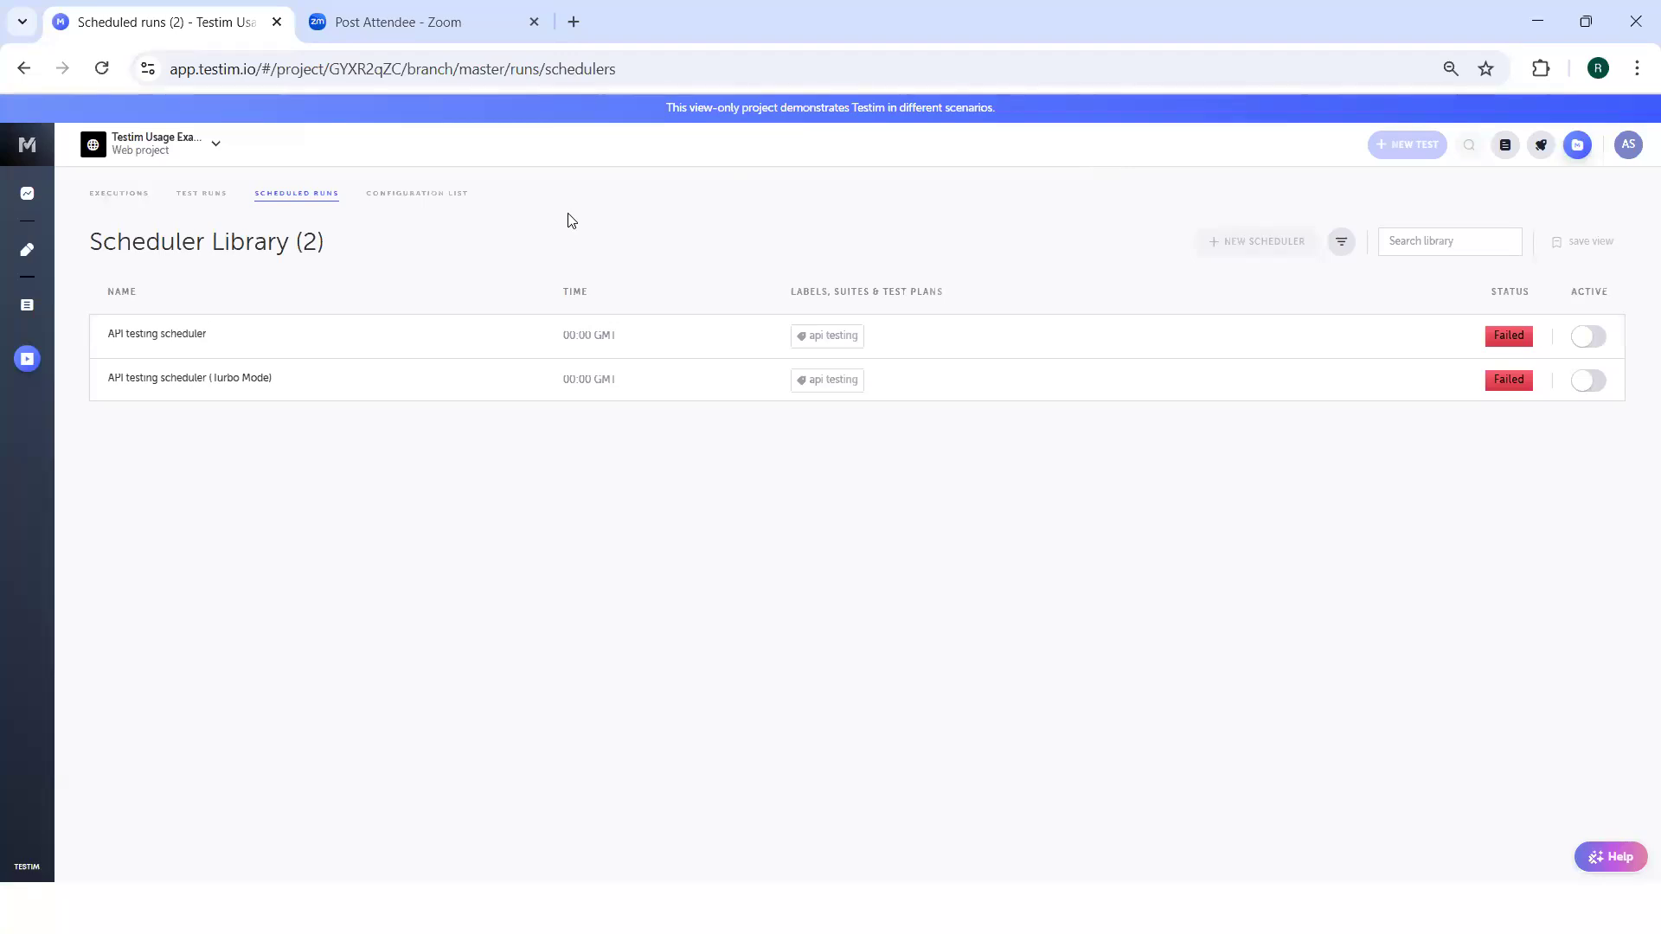
Examine the configuration library's list of operating systems, resolutions, browsers and step timeouts.
left_click(438, 201)
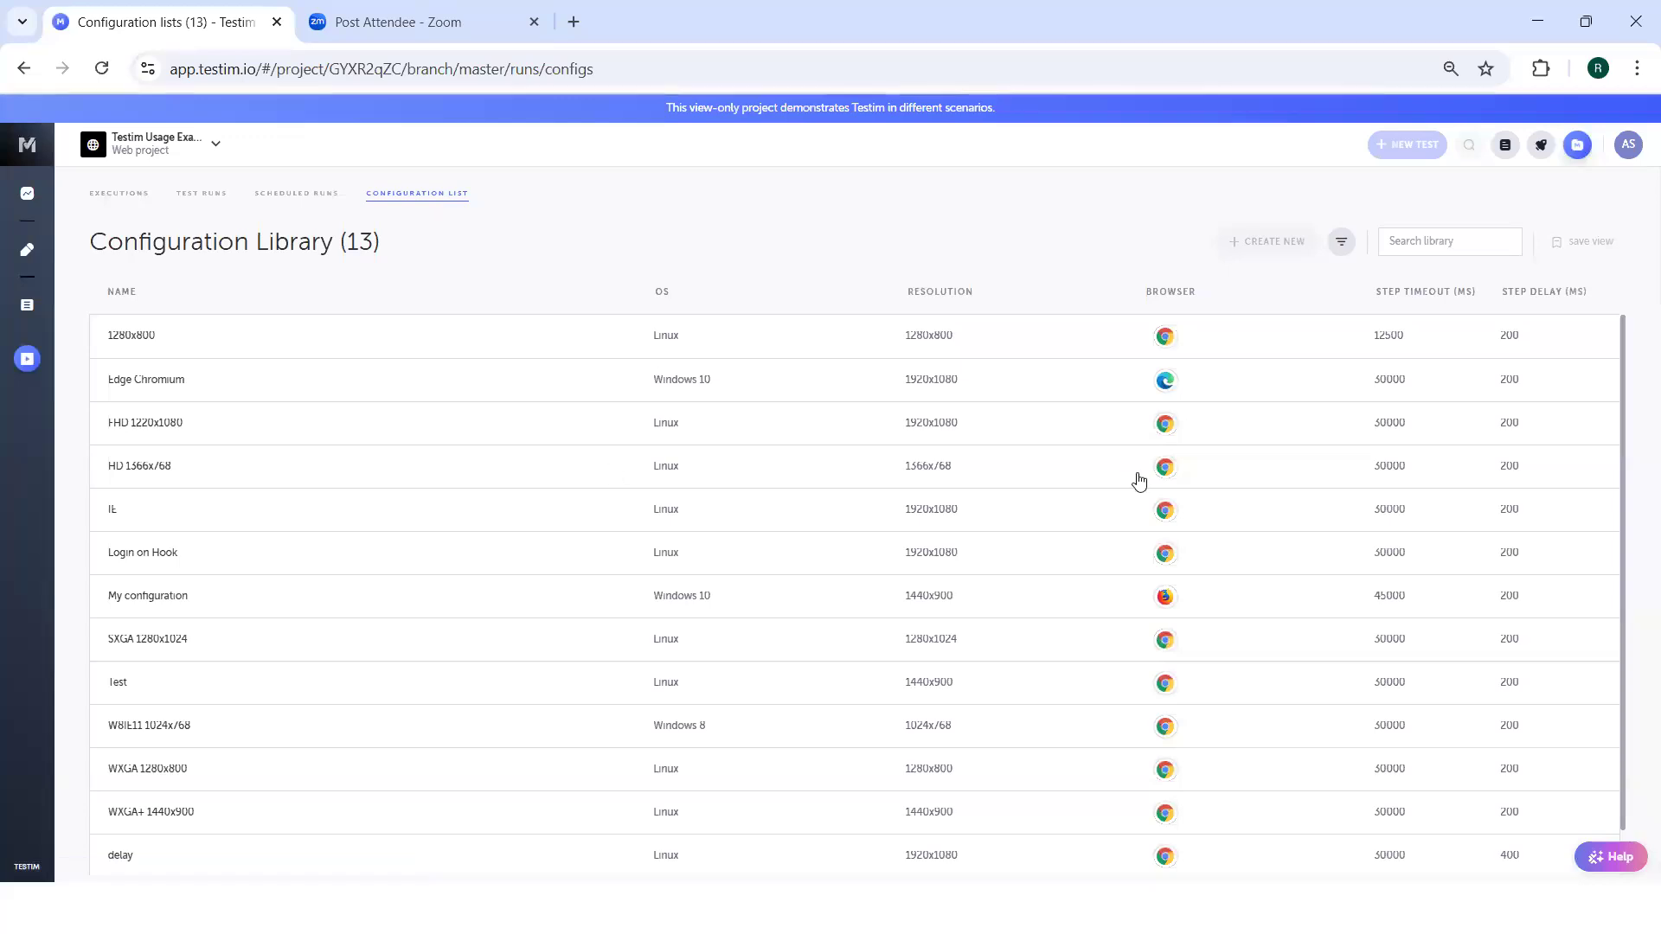
scroll(1081, 545, "down", 1)
scroll(1081, 545, "up", 1)
scroll(680, 386, "down", 1)
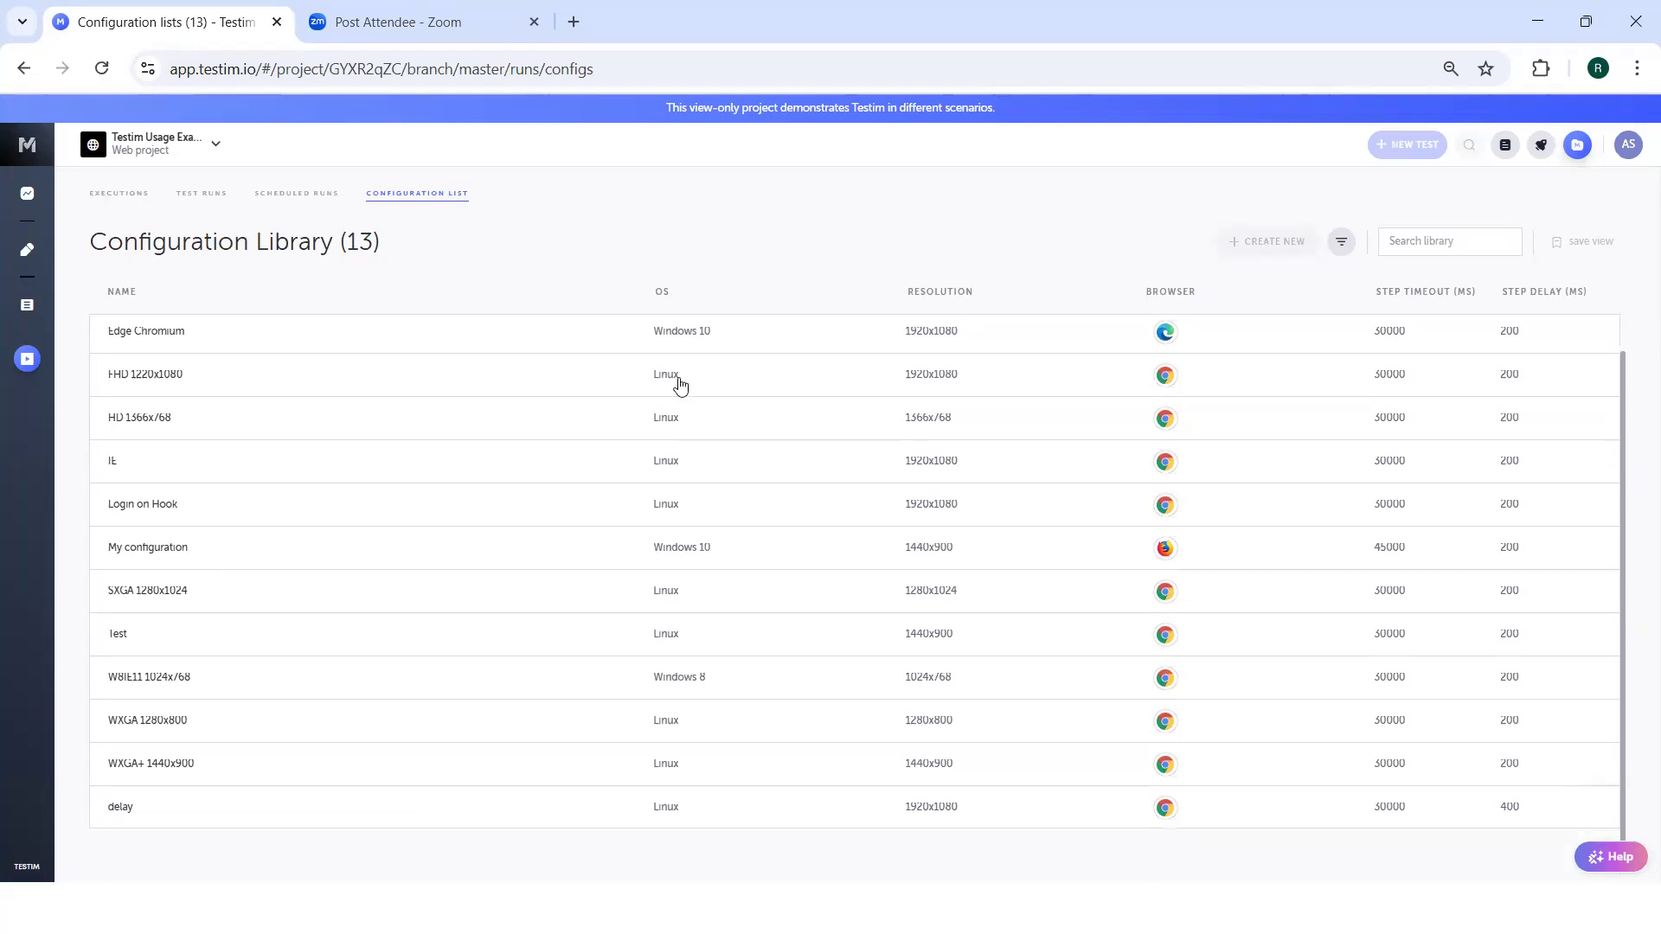
scroll(637, 465, "up", 1)
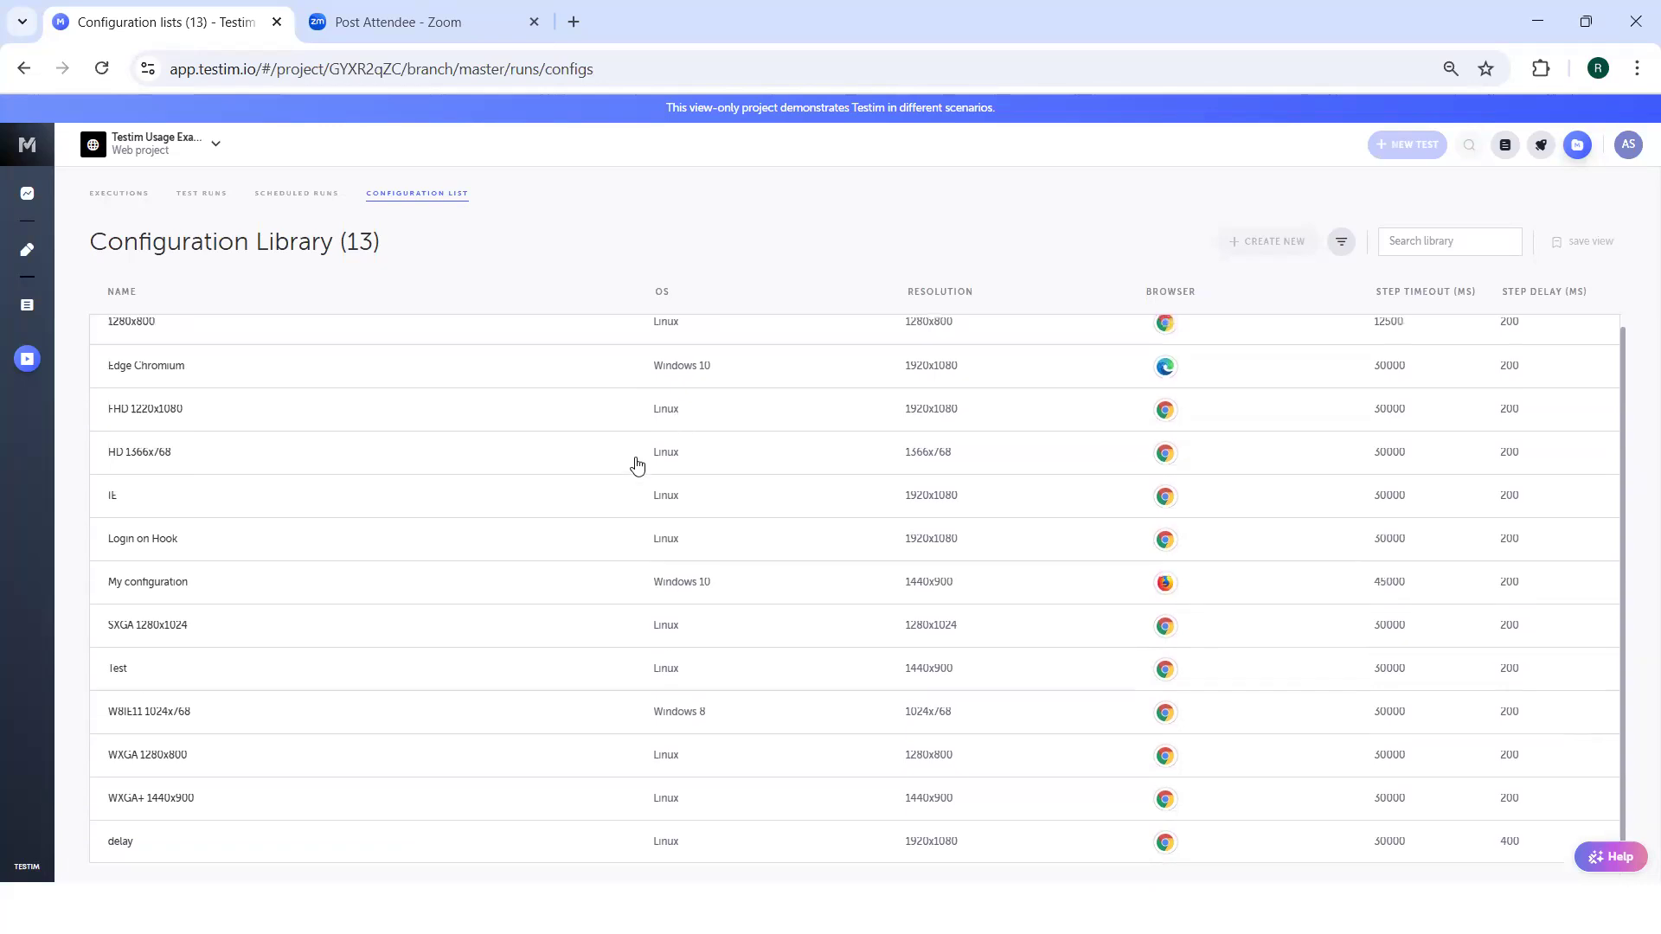
scroll(637, 465, "up", 1)
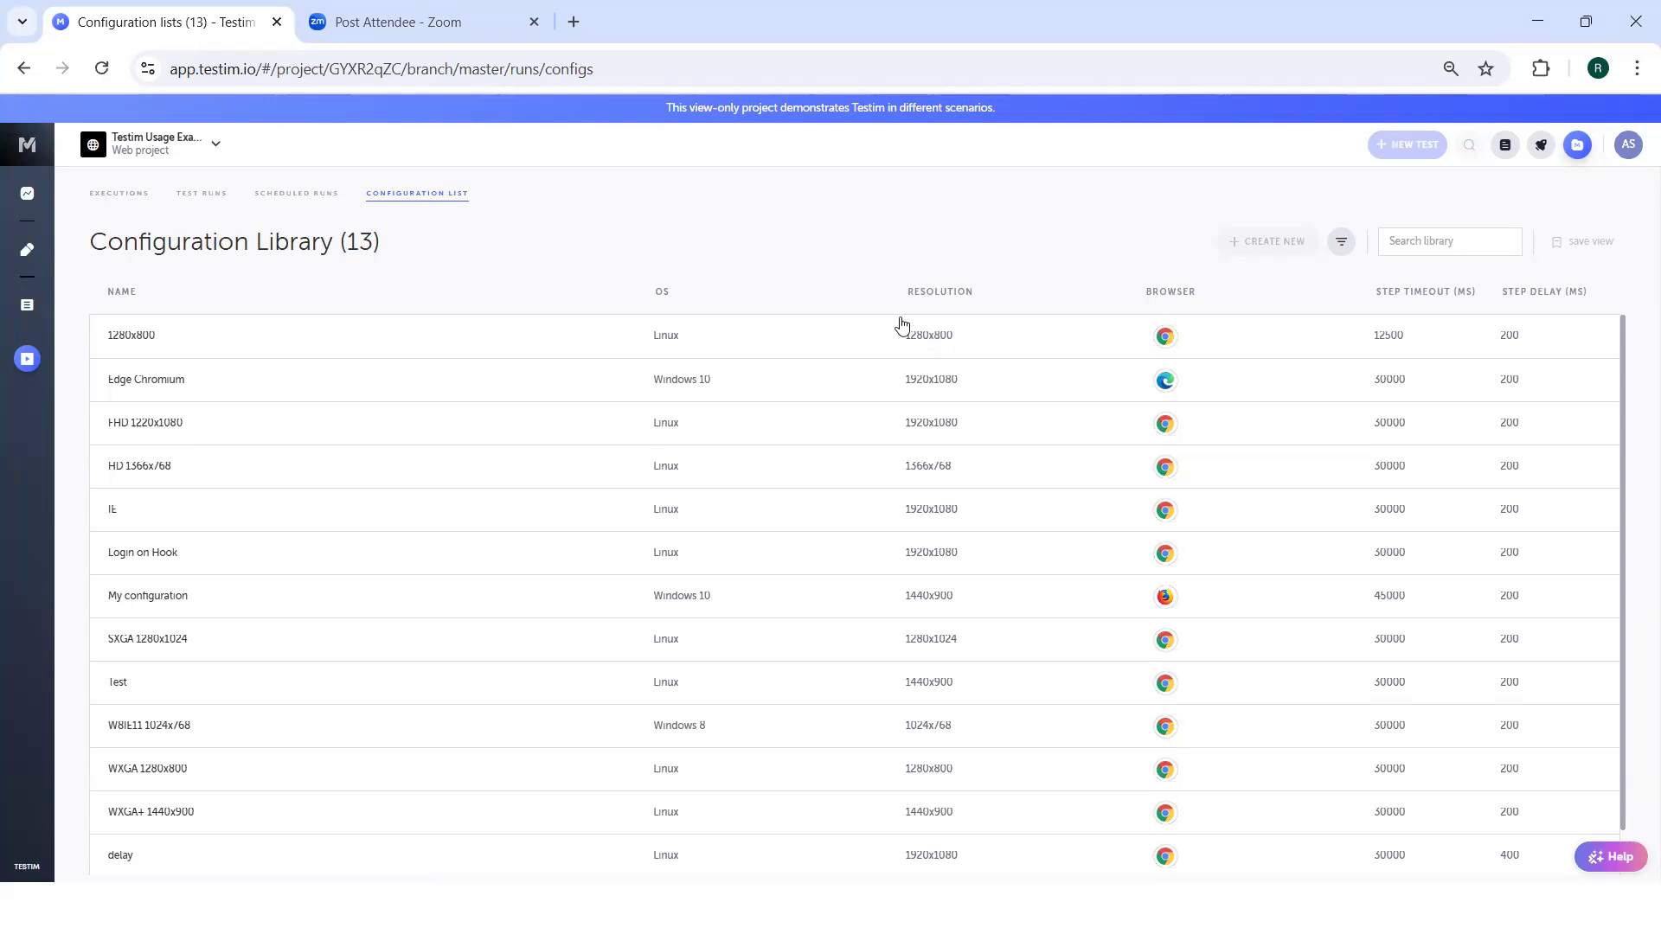
Enable the default configuration override in the API testing scheduler, browse the available configurations, and close it without saving.
left_click(294, 194)
left_click(637, 336)
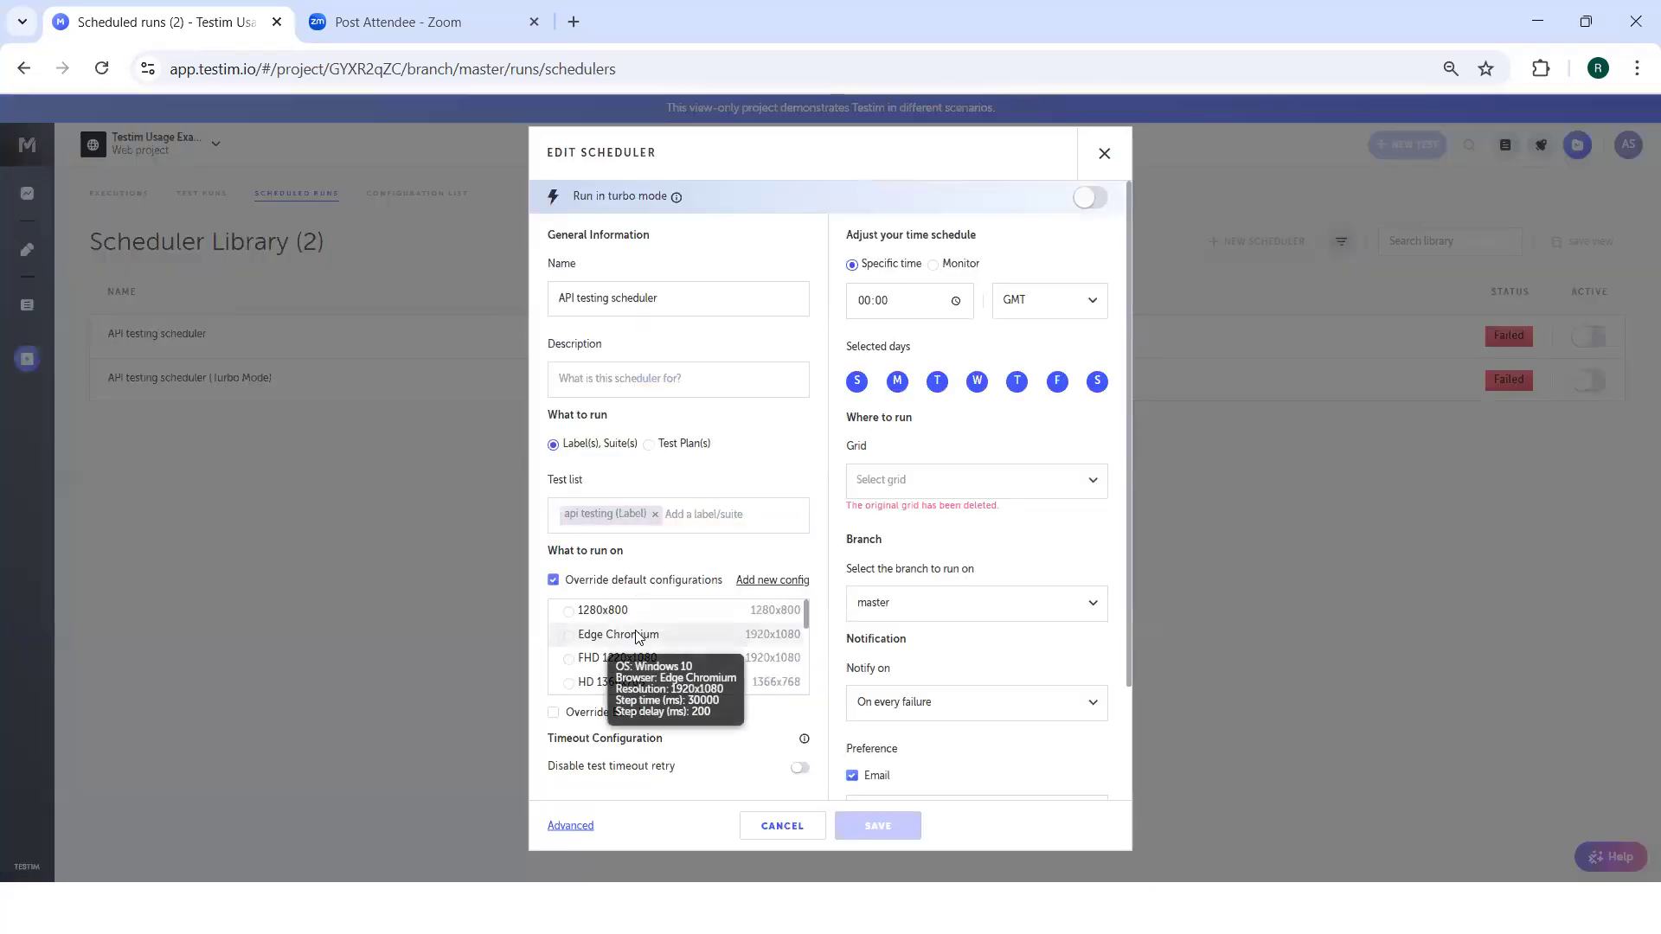
mouse_move(688, 639)
scroll(688, 639, "down", 5)
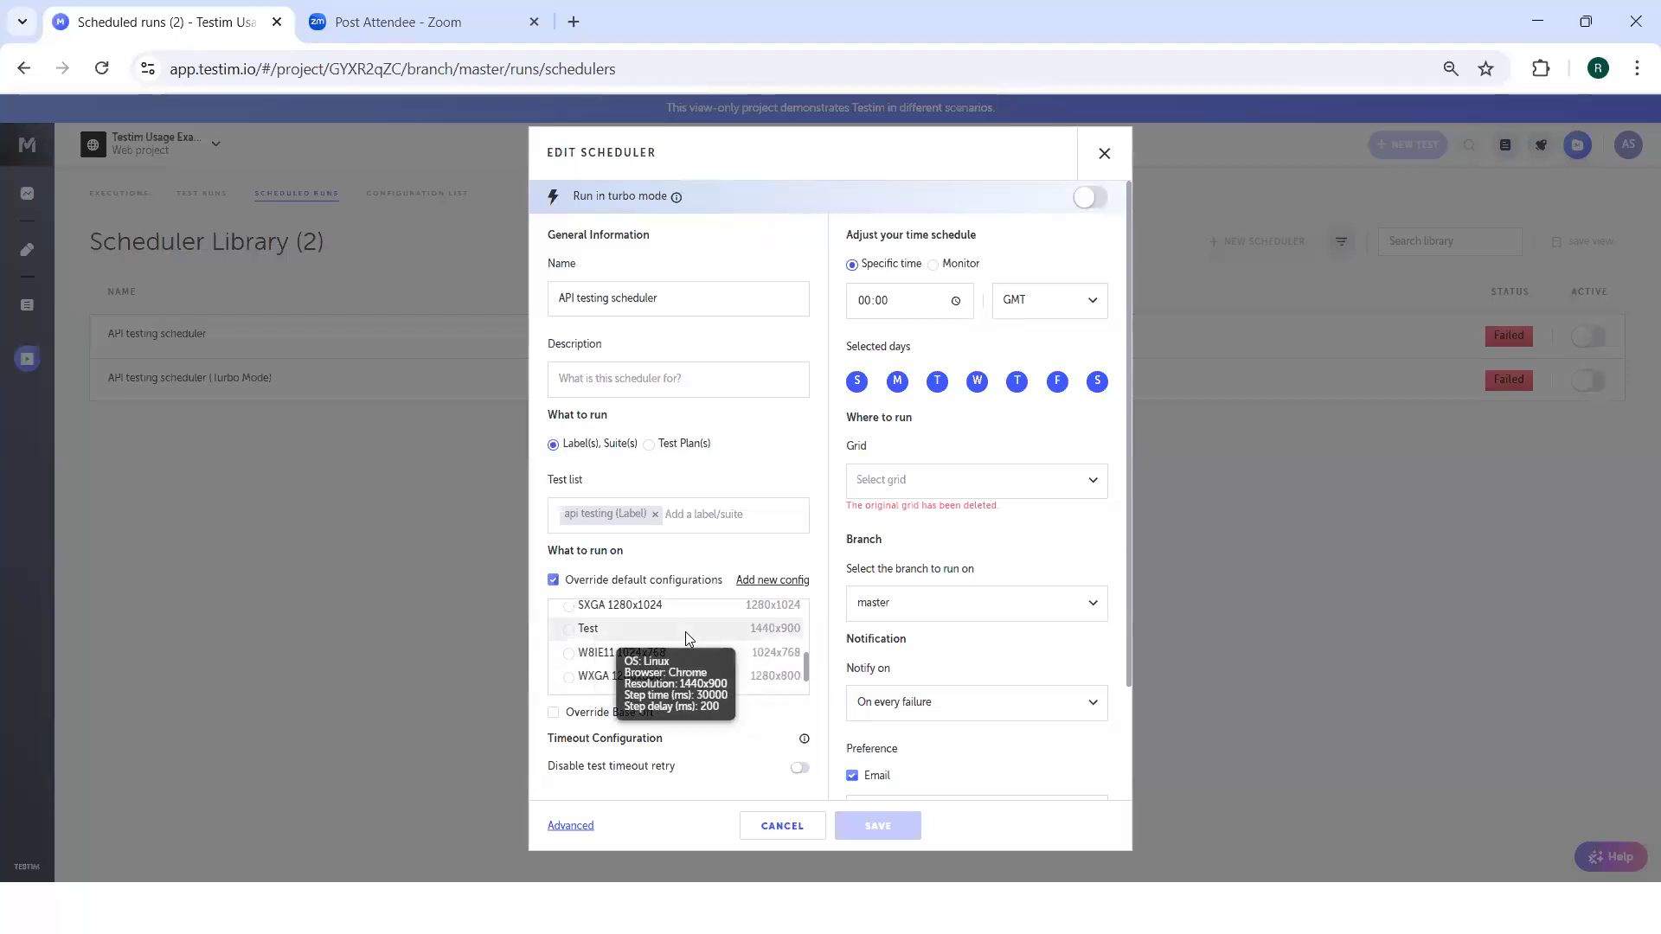
scroll(685, 638, "down", 2)
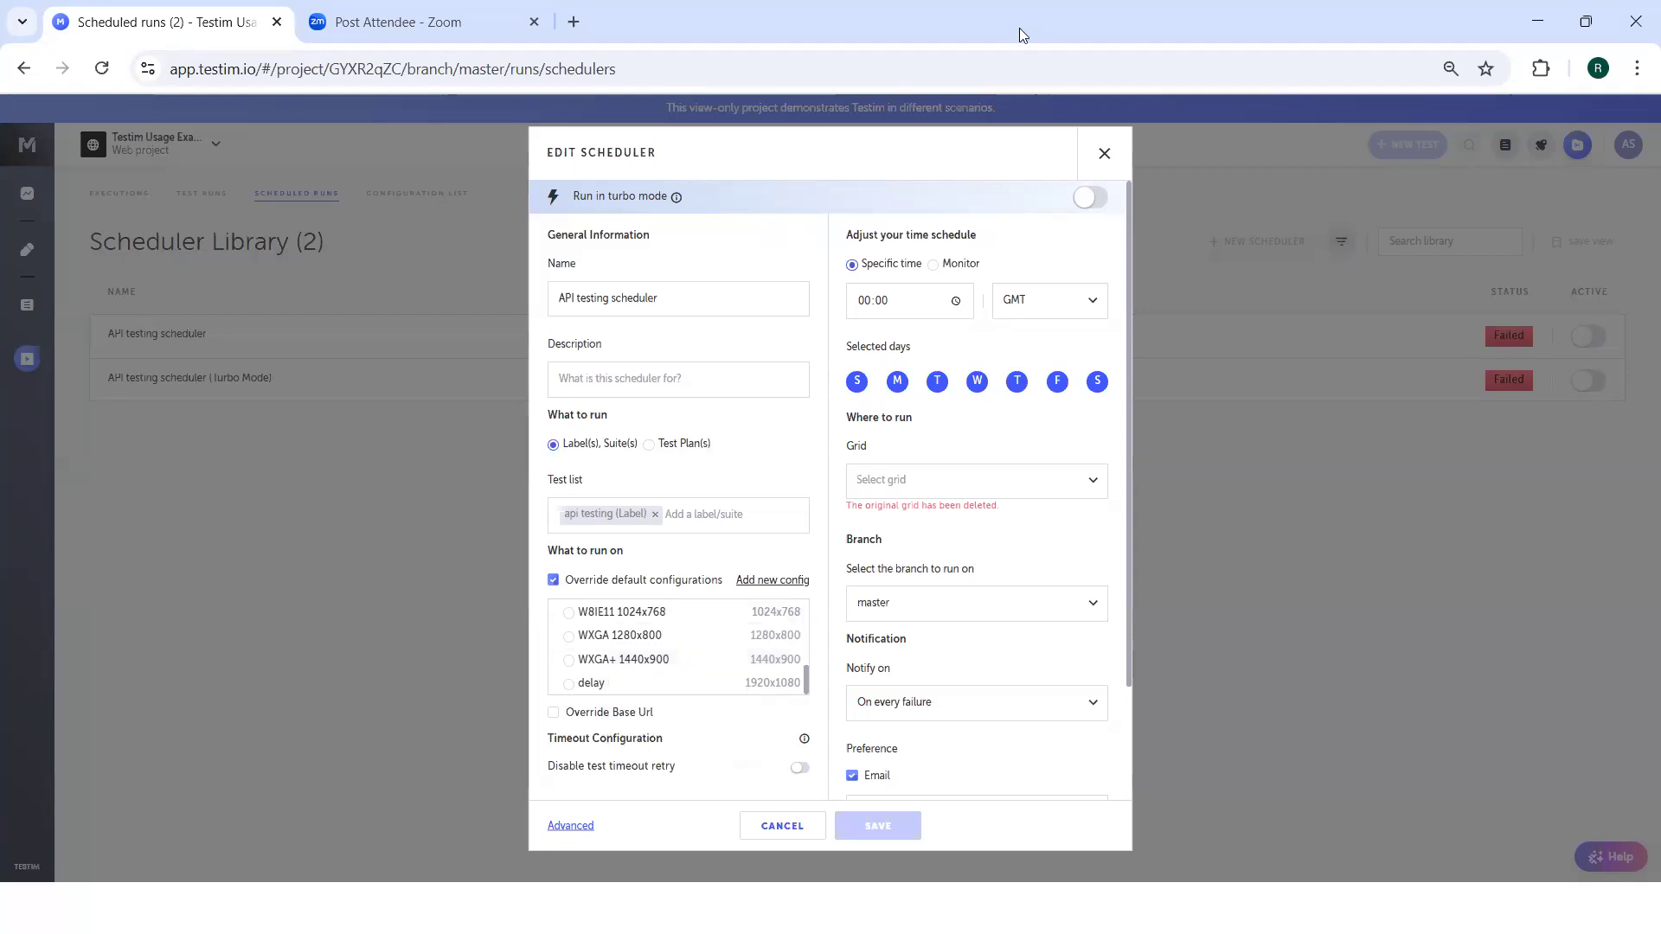
left_click(1104, 154)
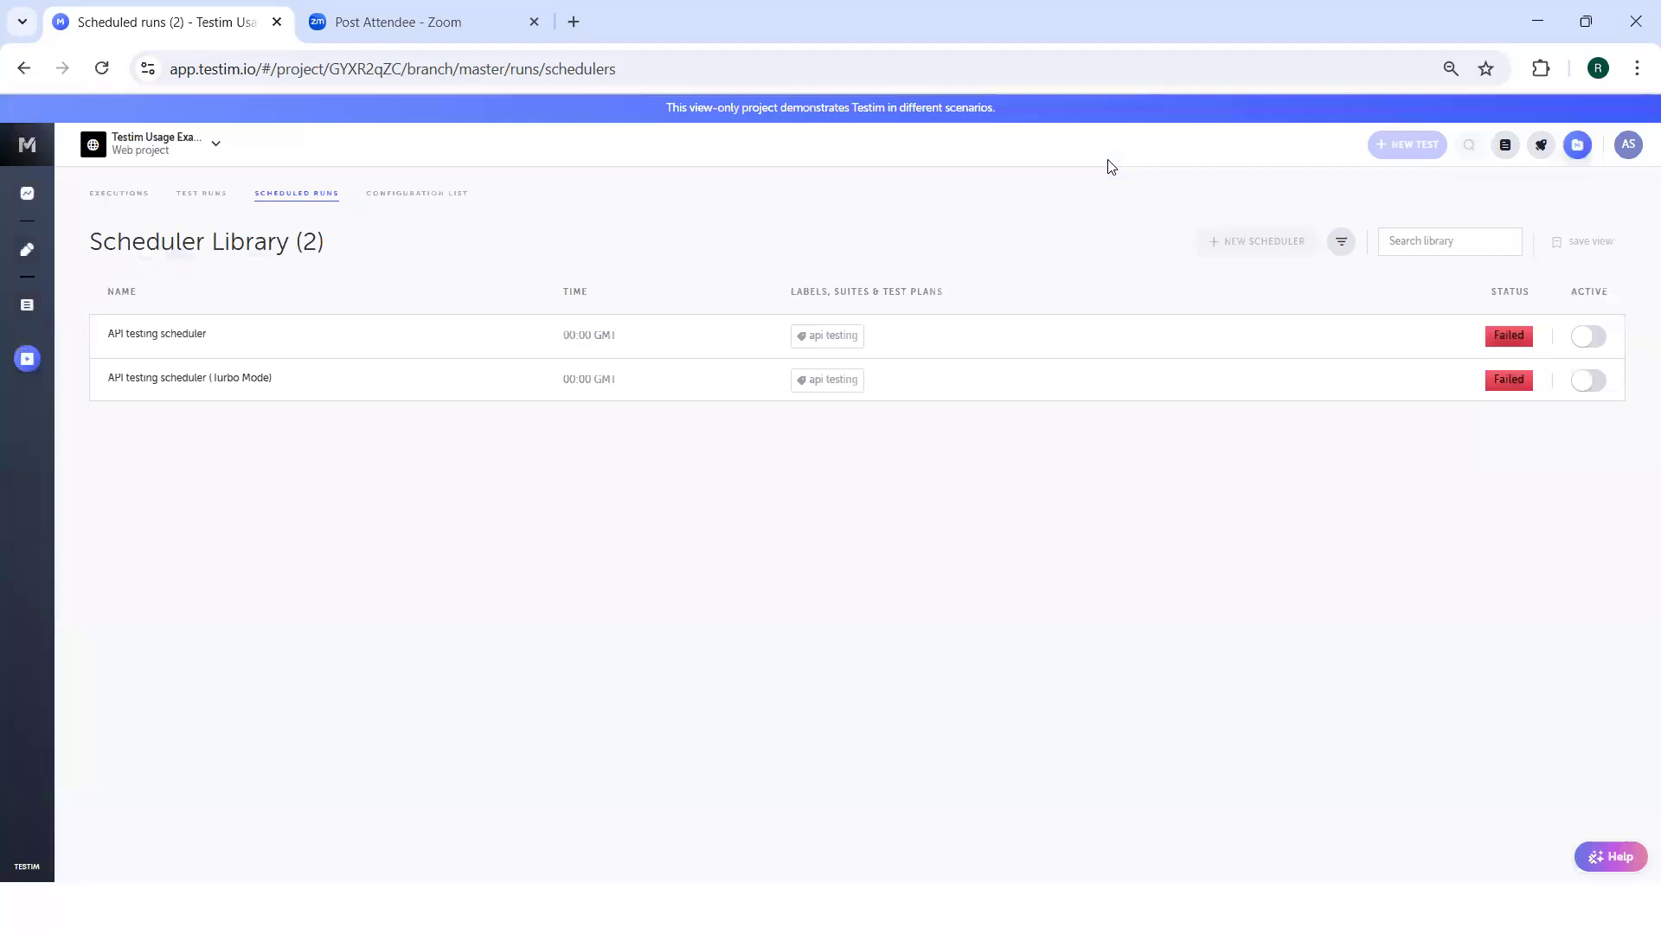
Return to the configuration library and look over all of its entries again.
left_click(416, 198)
scroll(984, 482, "down", 1)
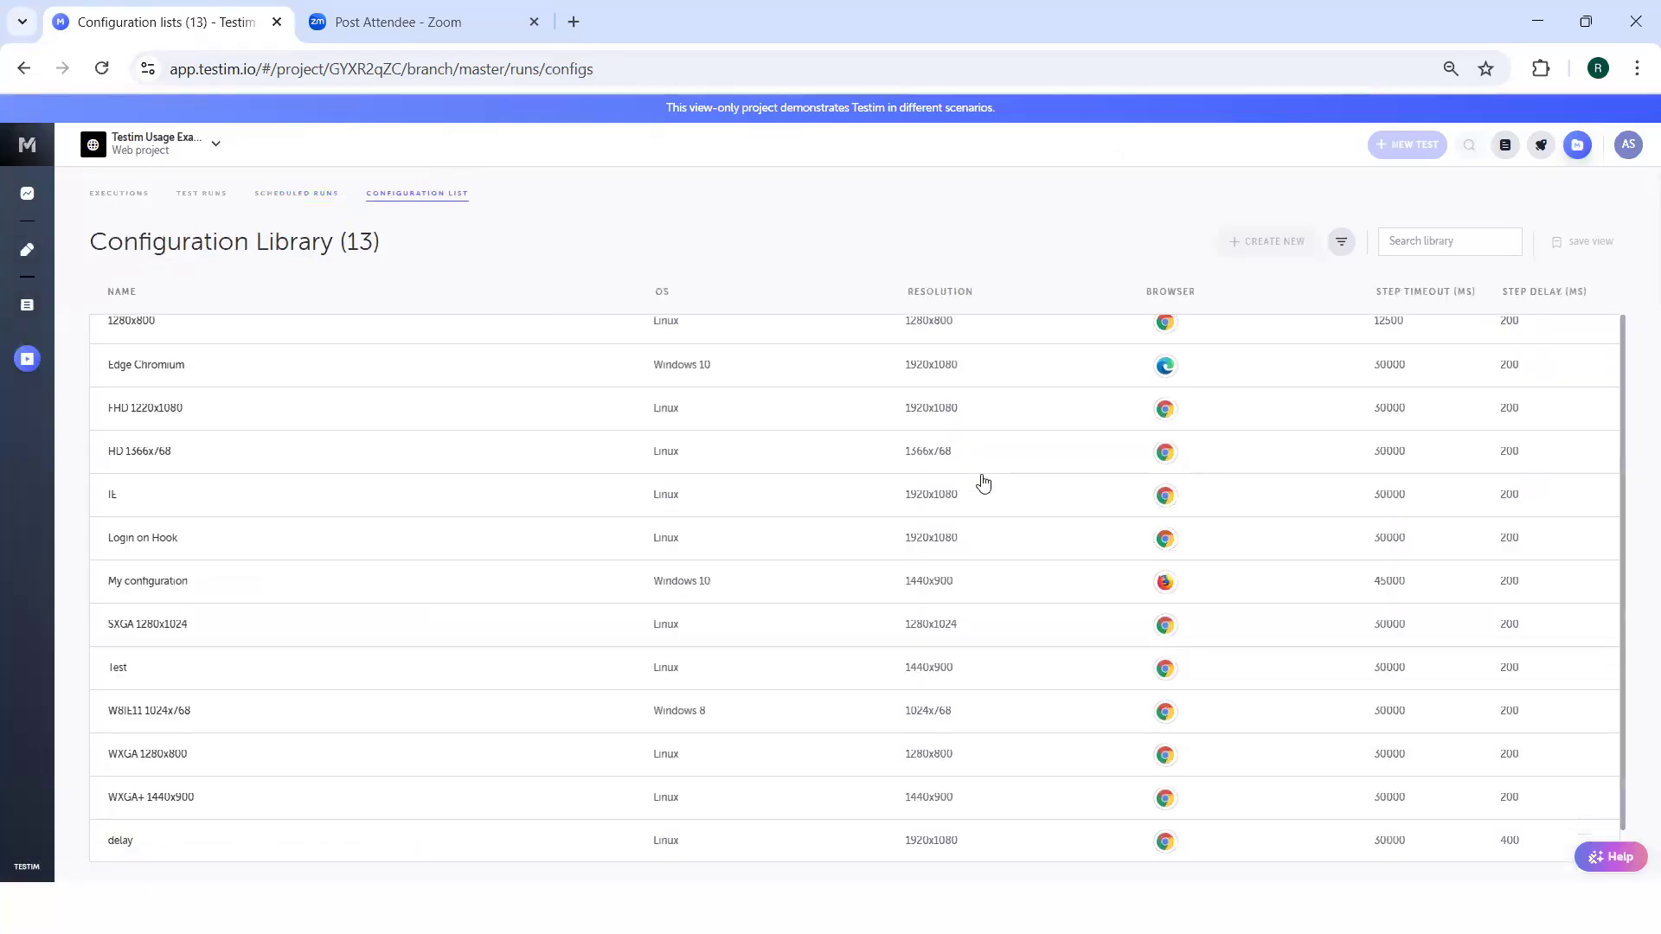
scroll(983, 482, "up", 1)
scroll(984, 482, "down", 1)
scroll(984, 482, "up", 1)
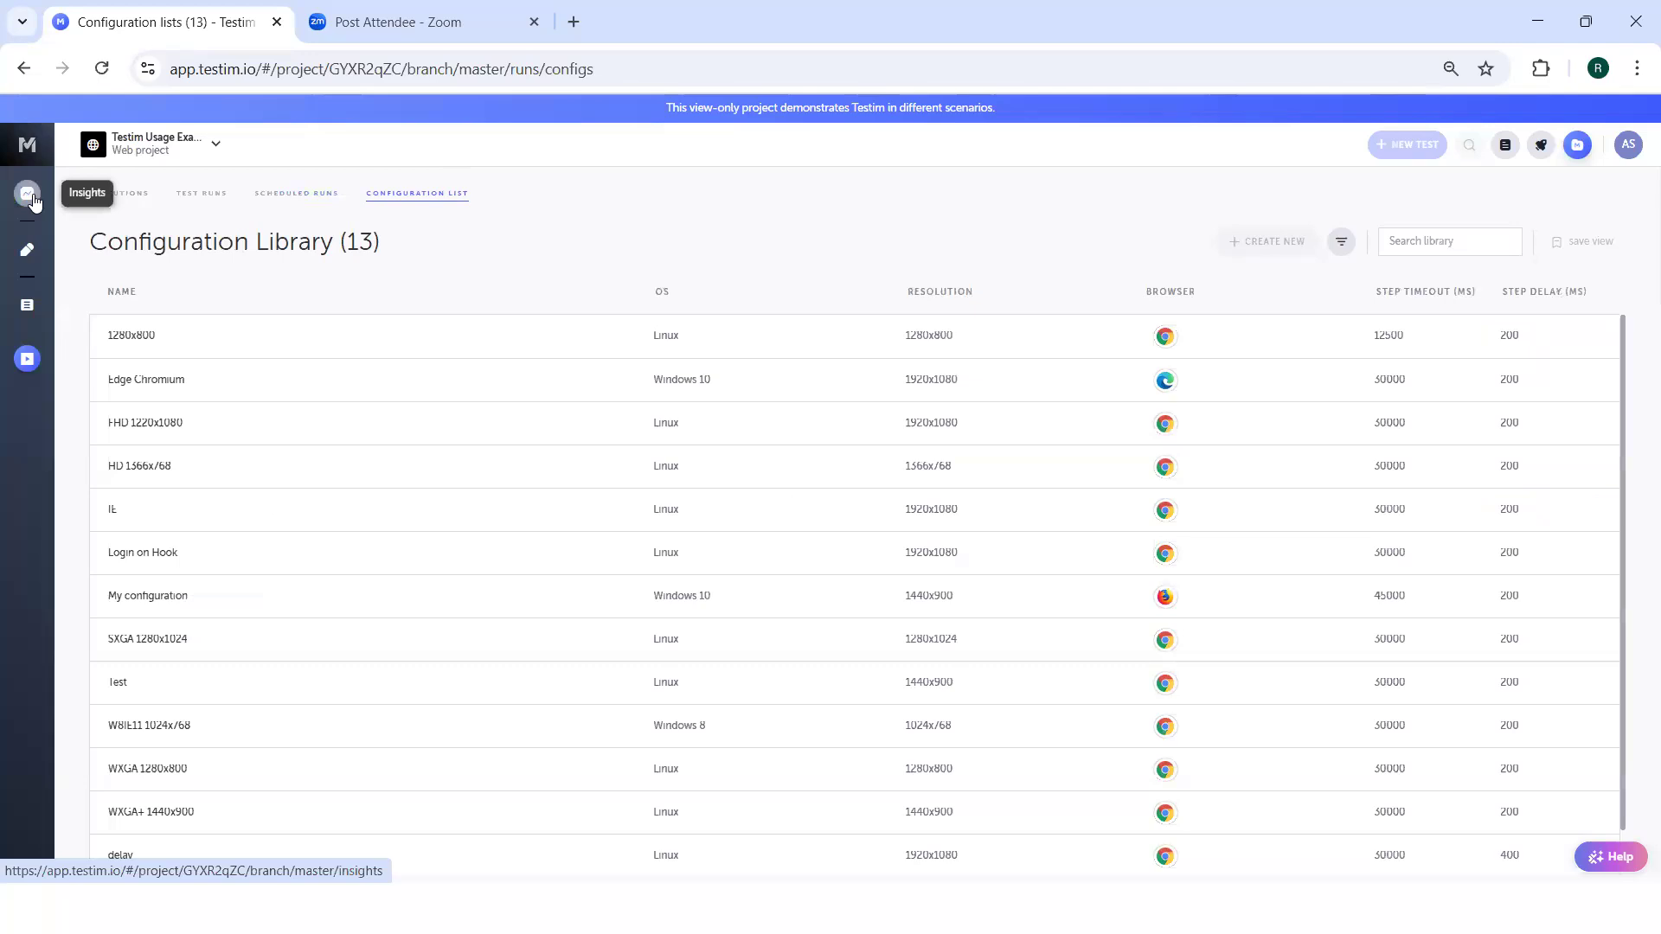
Open the Loops folder in the test library.
left_click(27, 305)
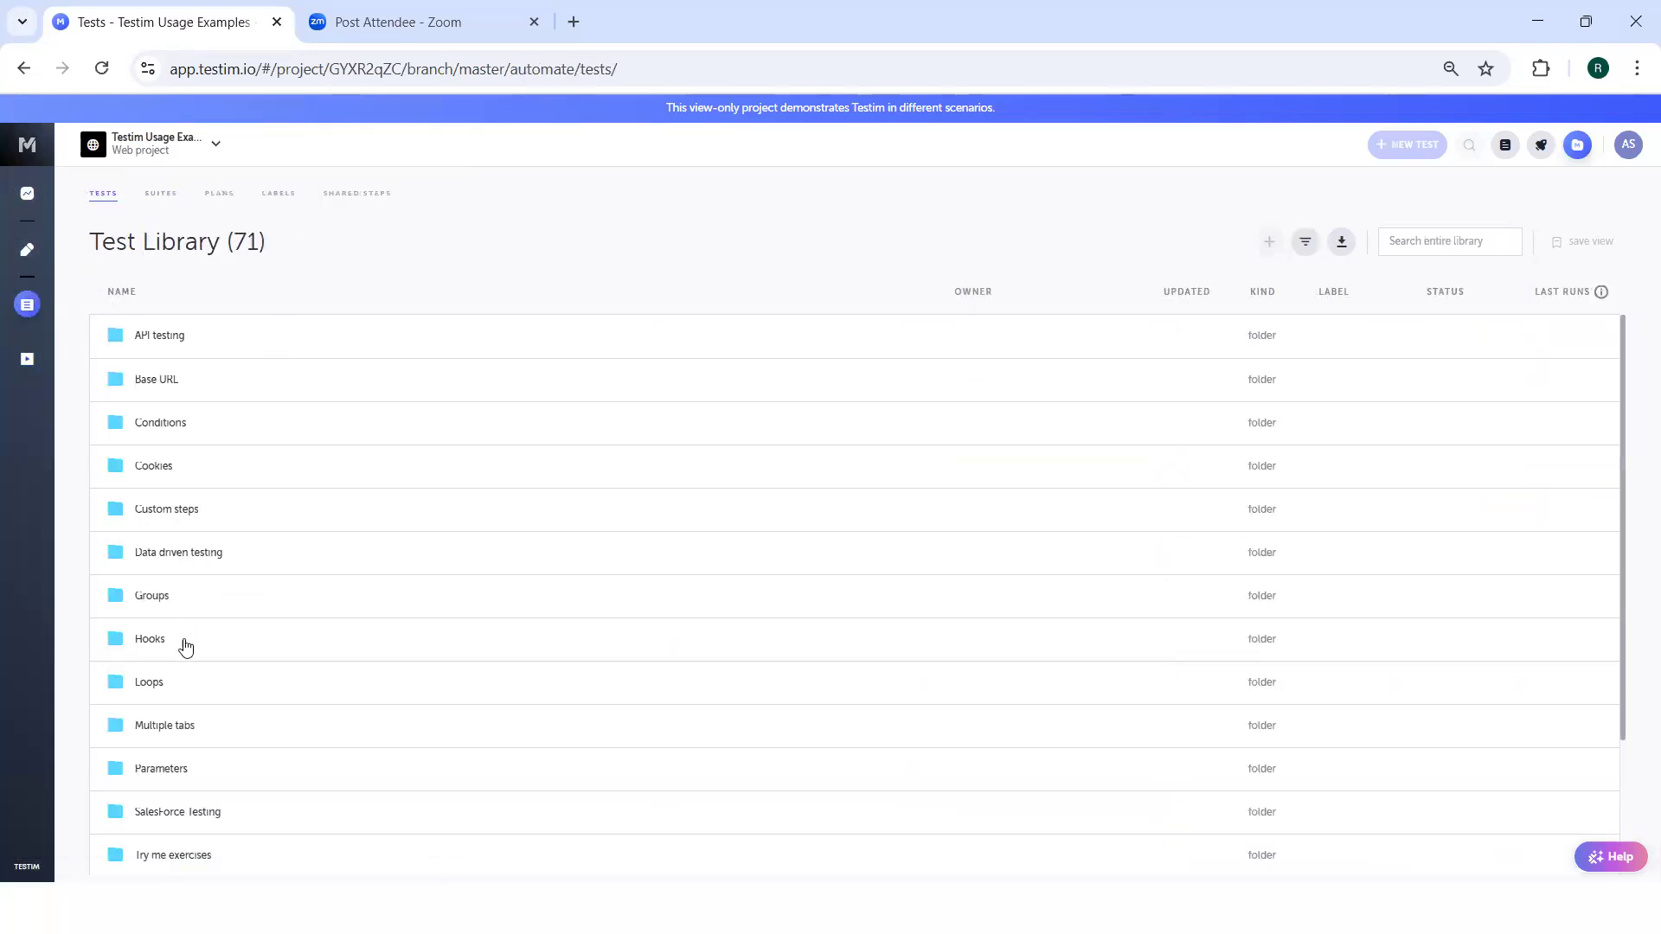
left_click(172, 681)
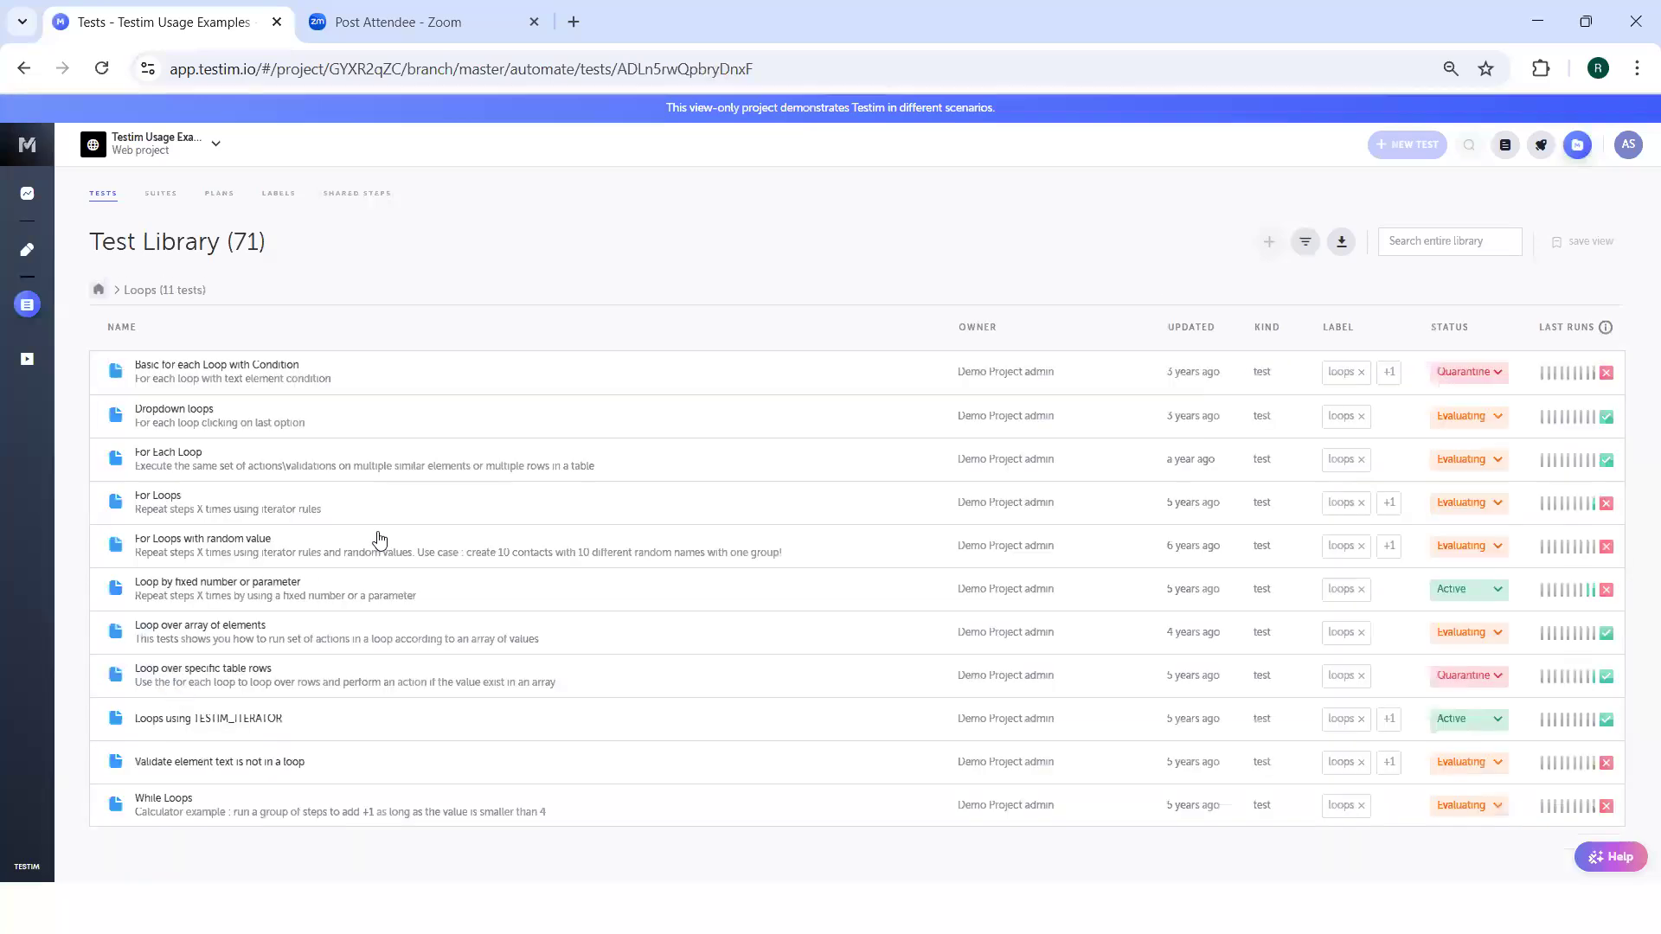
Open the "Loop by fixed number or parameter" test from the Loops folder in a new tab.
left_click(388, 598)
right_click(387, 597)
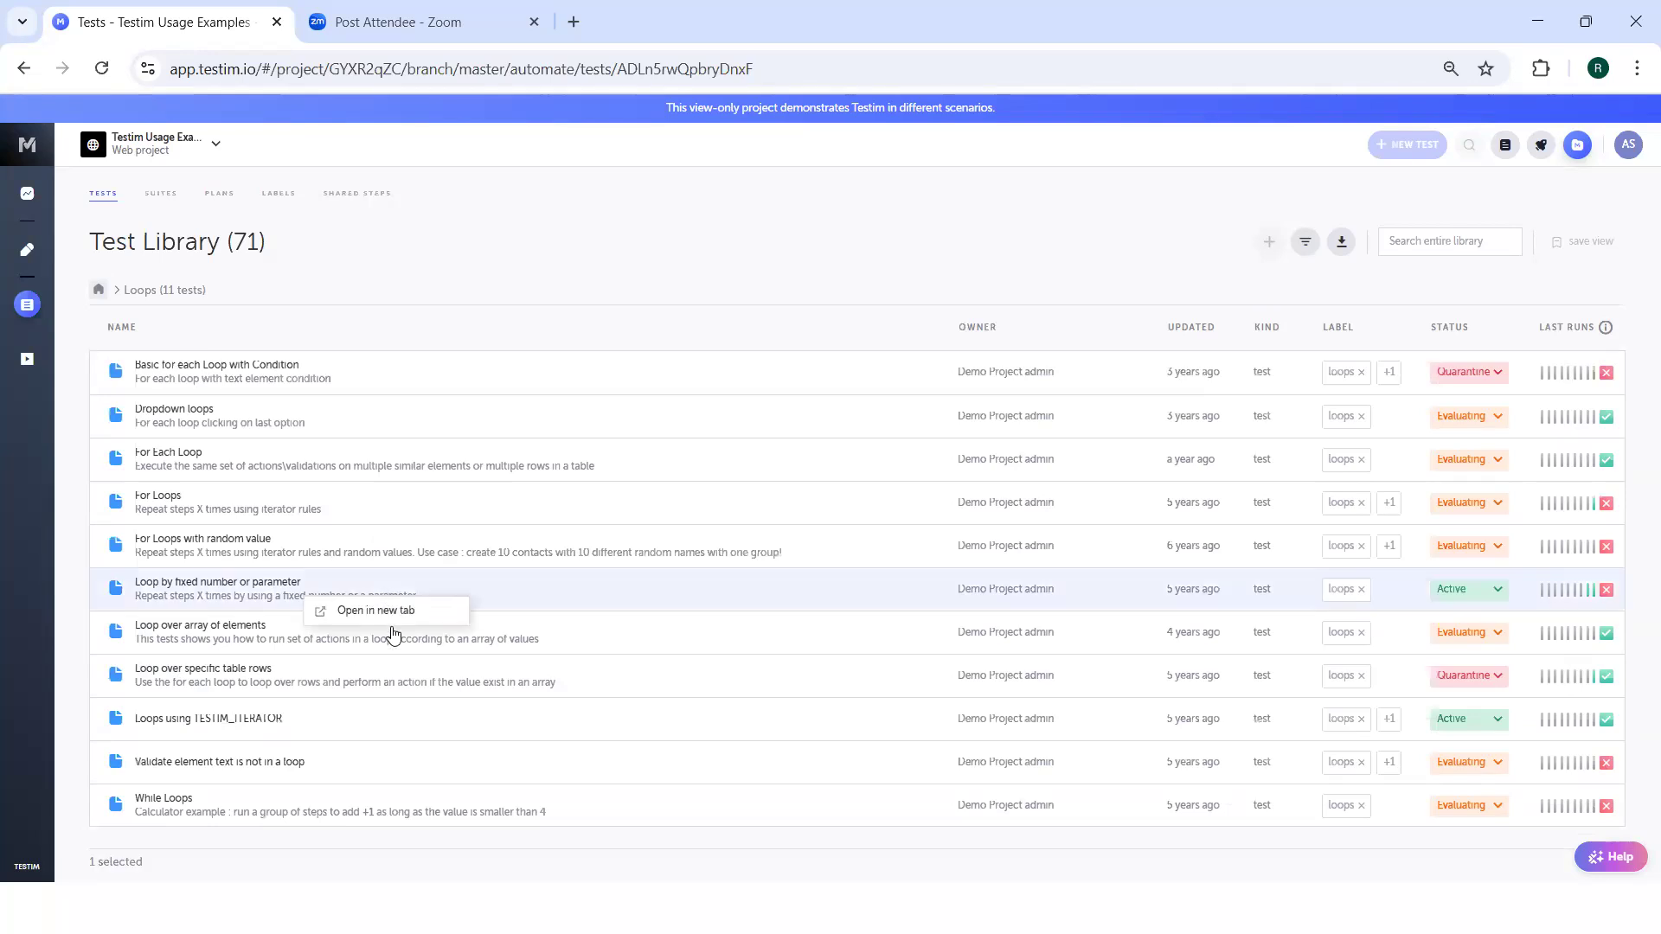
left_click(402, 614)
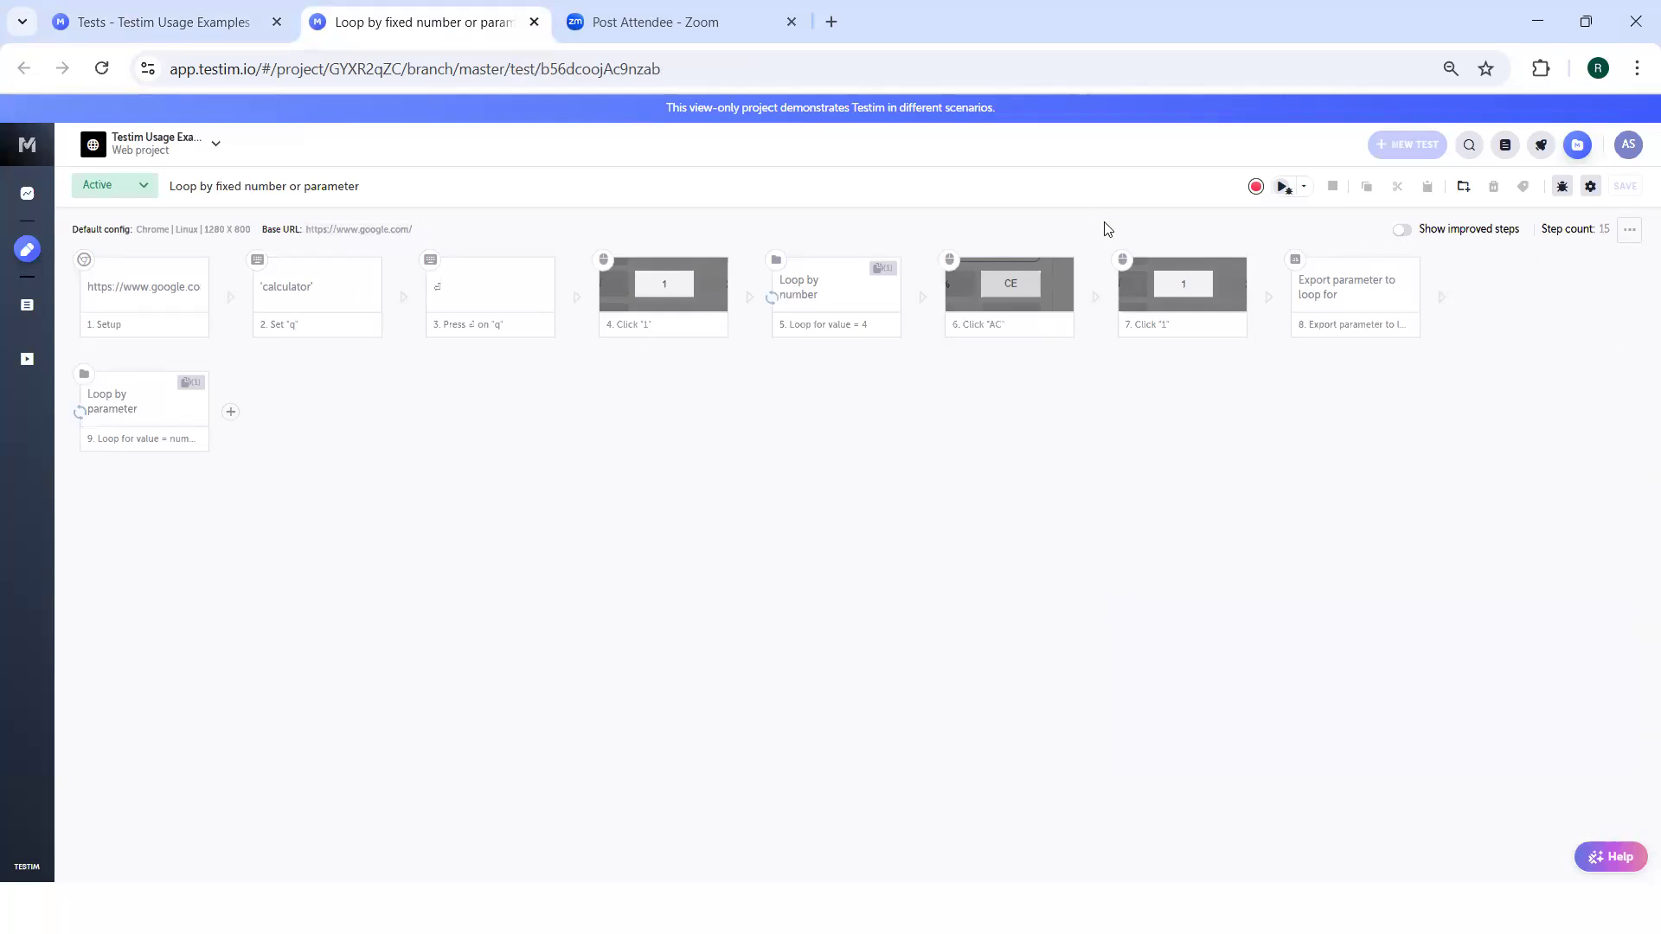
Inspect the "Loop by number" group and its Click "=" step, then return to the main test flow.
double_click(834, 286)
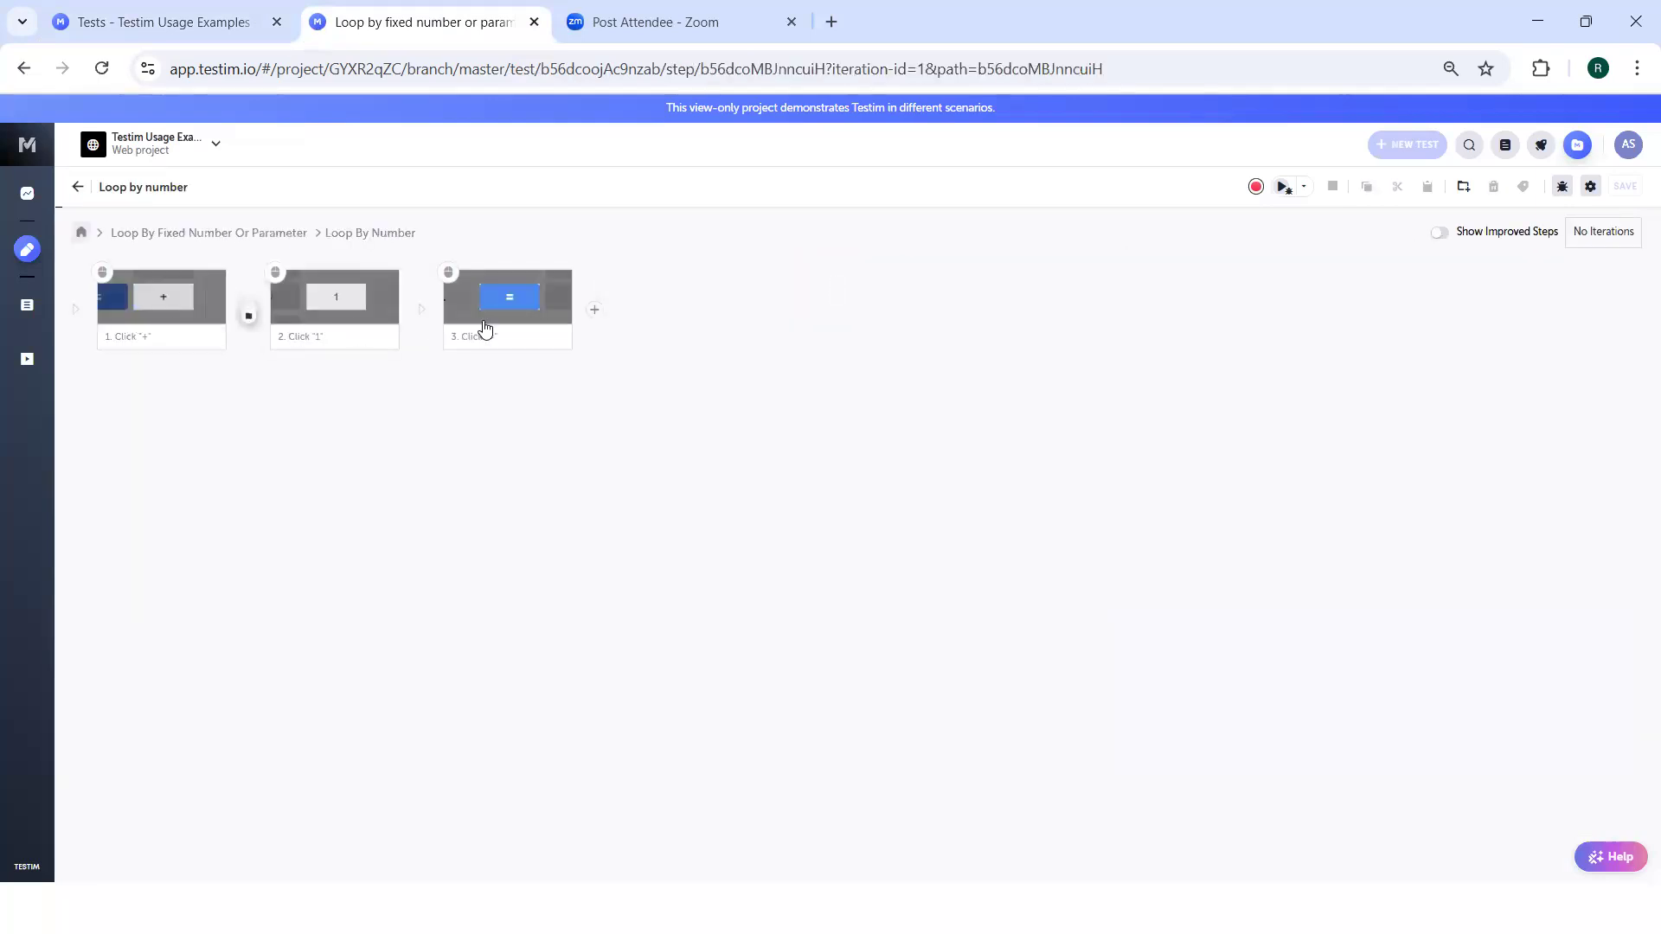
left_click(524, 304)
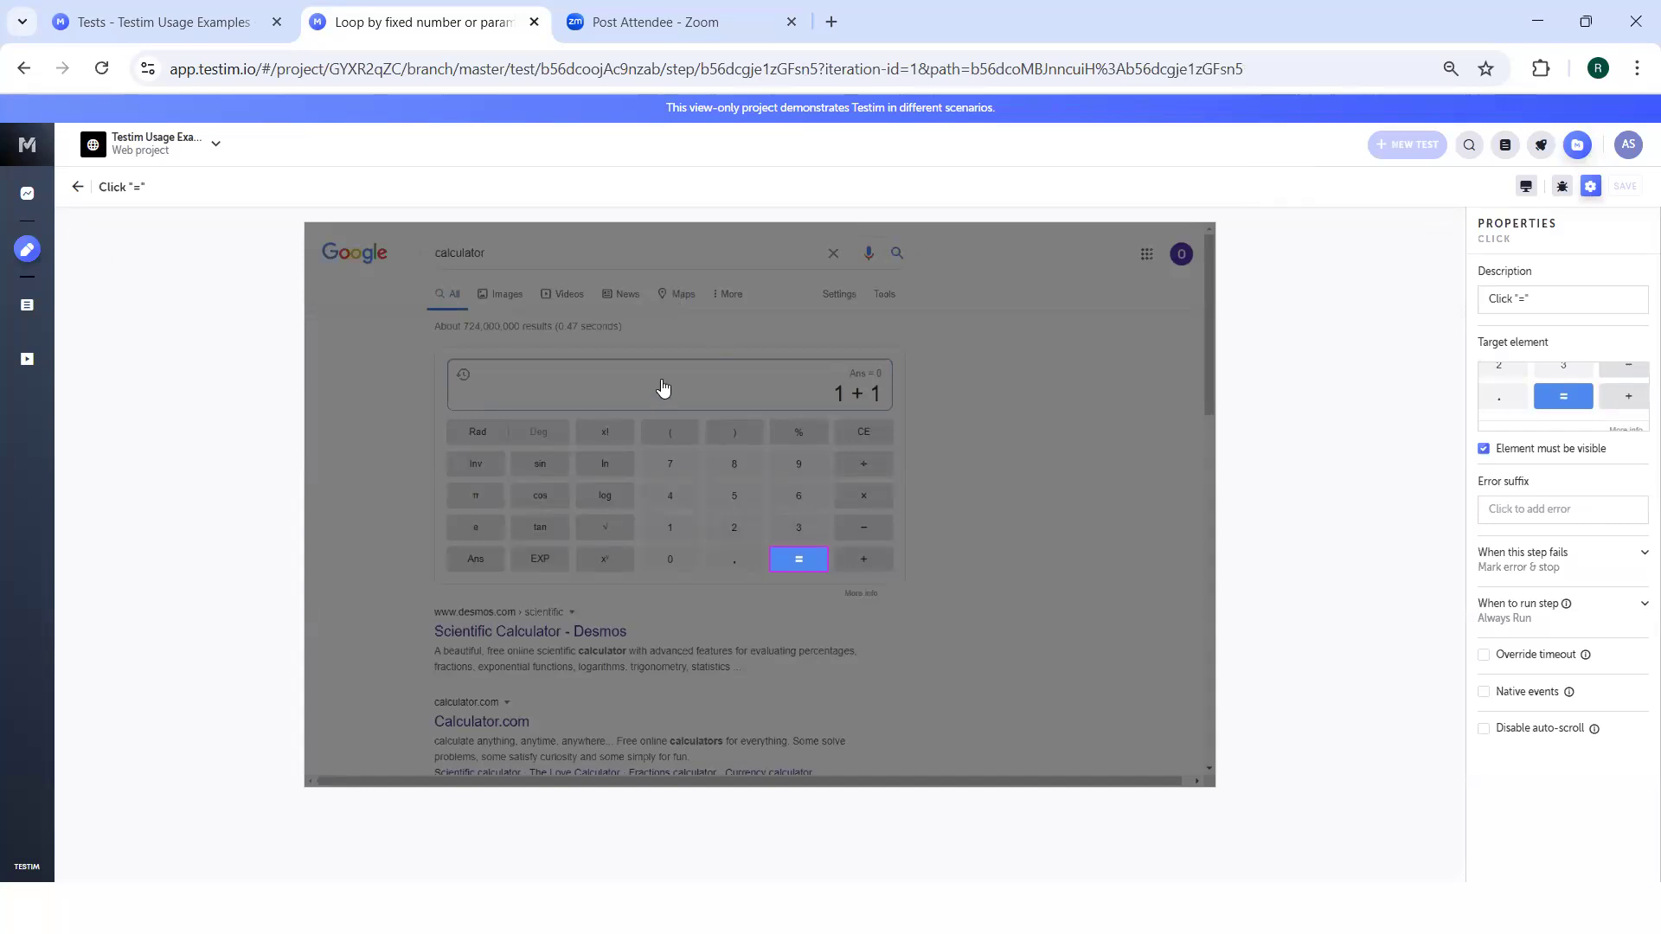
left_click(79, 195)
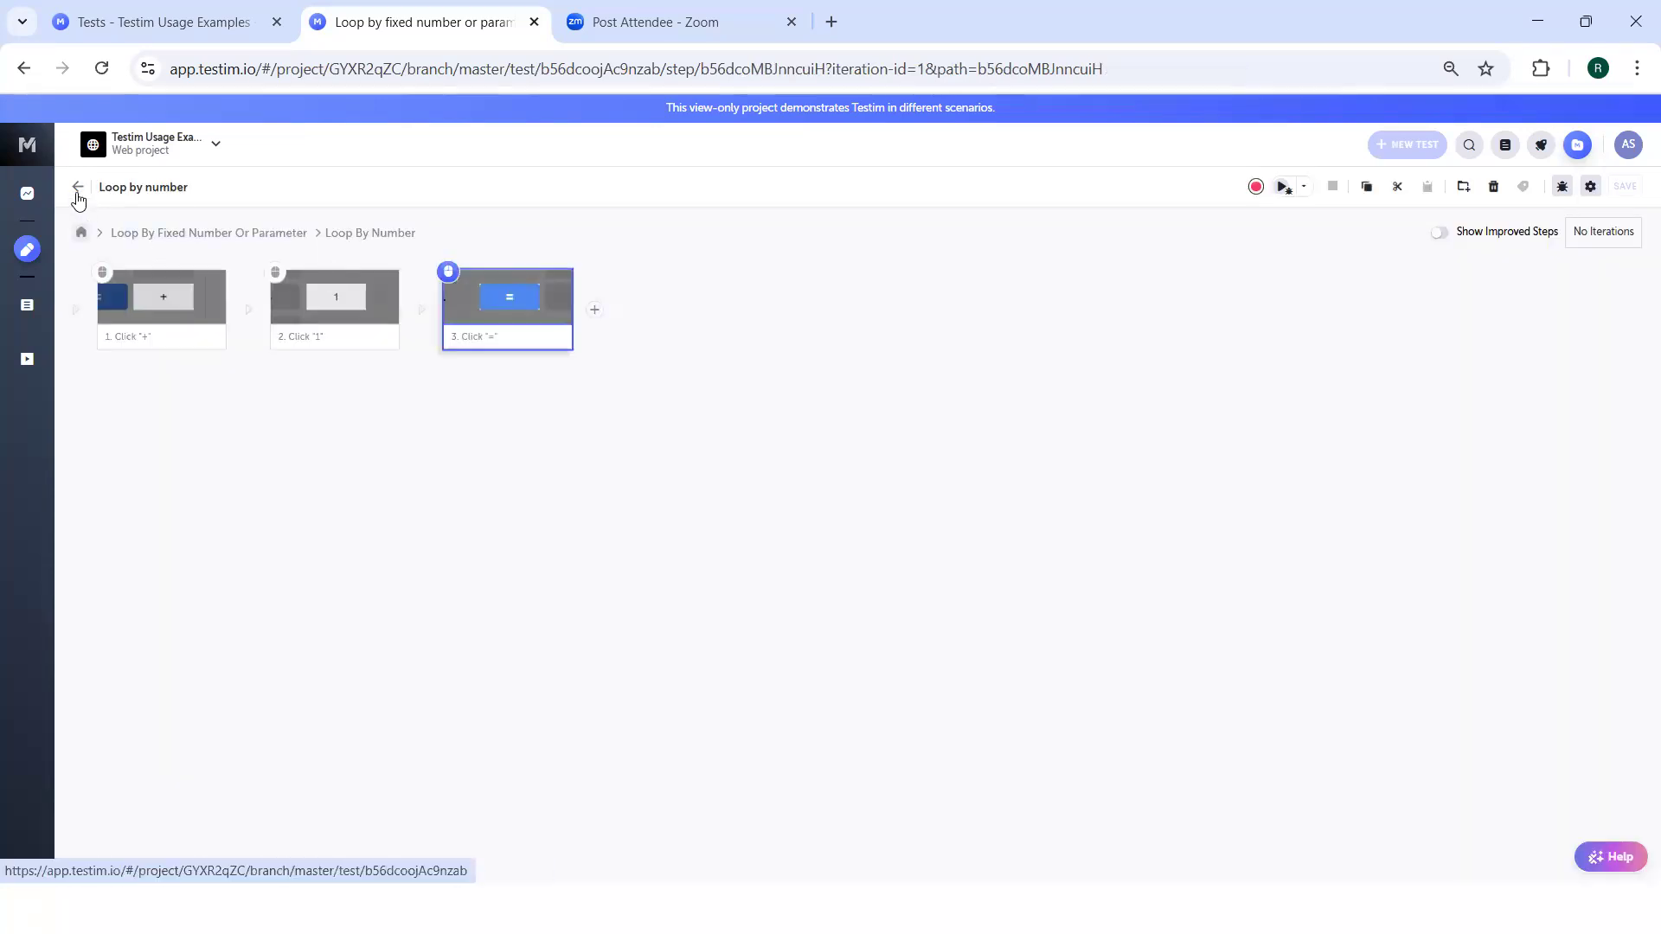
left_click(75, 192)
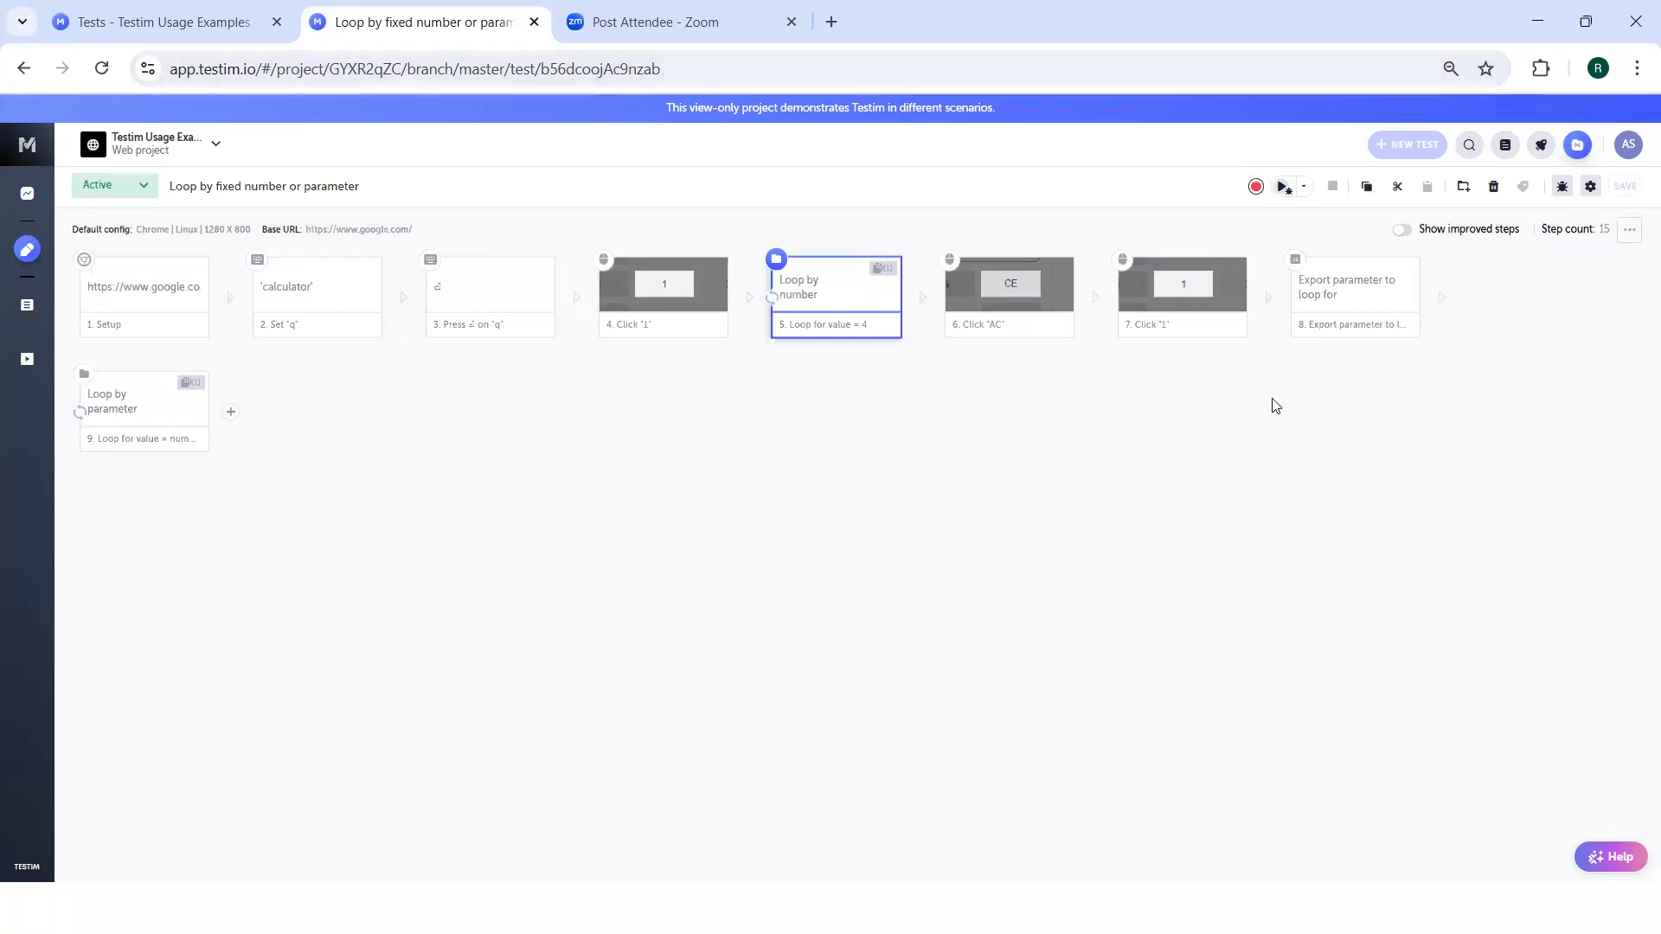
View the new group options for the second Click "1" step and the export parameter step, and close them without creating a group.
left_click(1456, 402)
left_click_drag(1183, 252, 1454, 390)
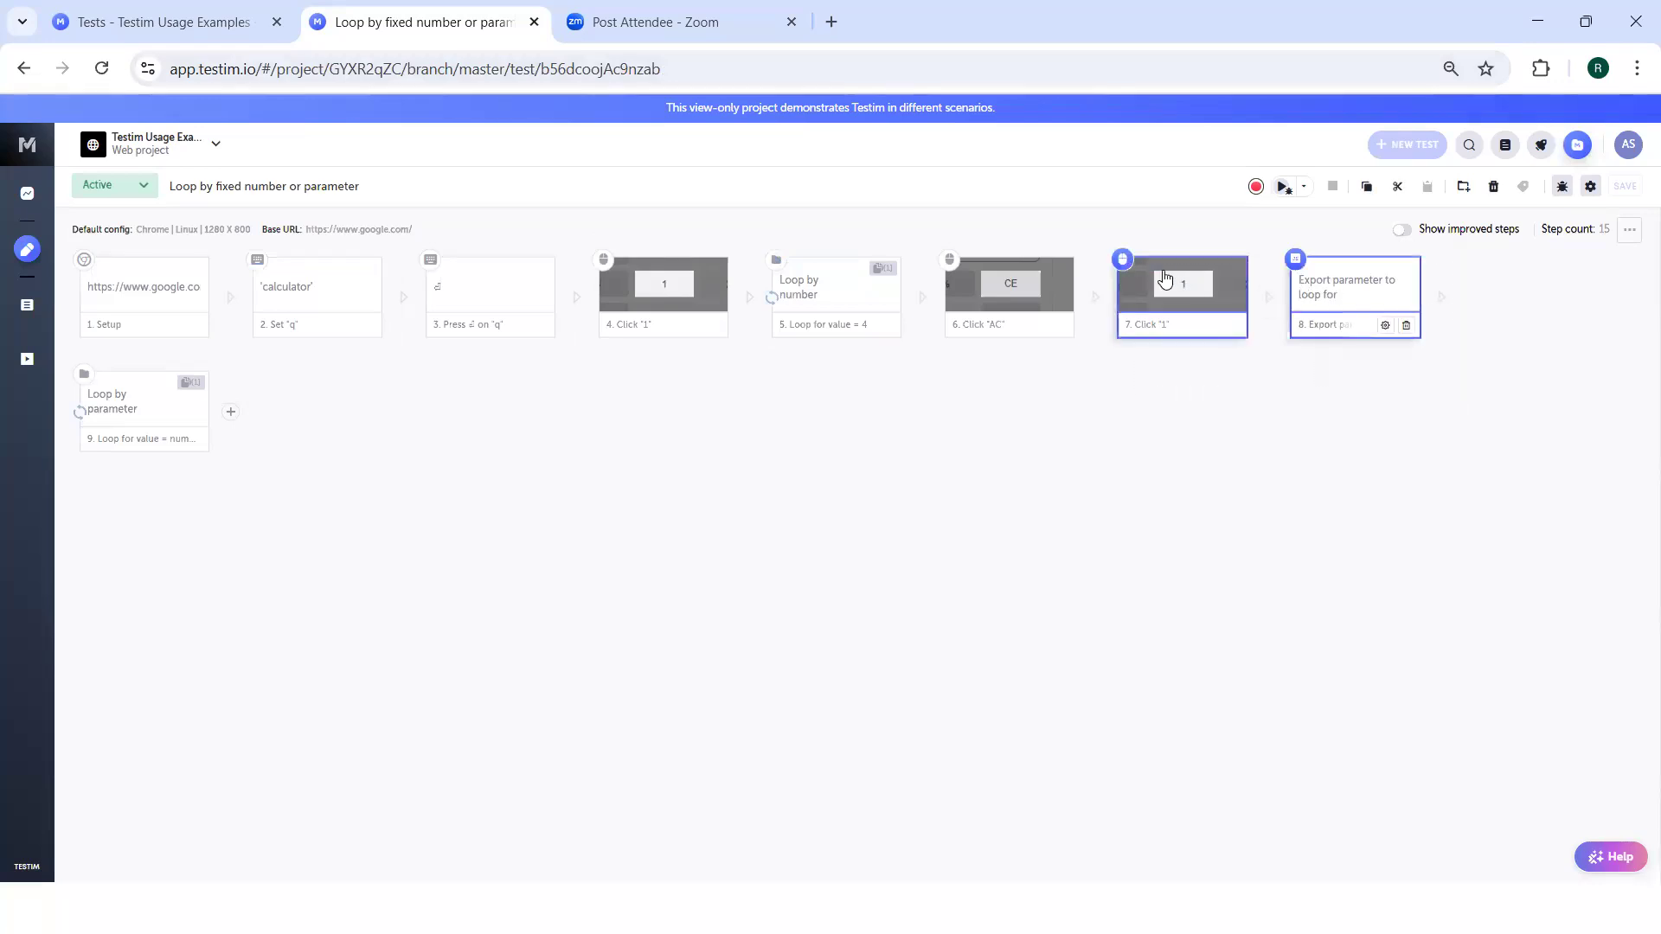
left_click(1463, 188)
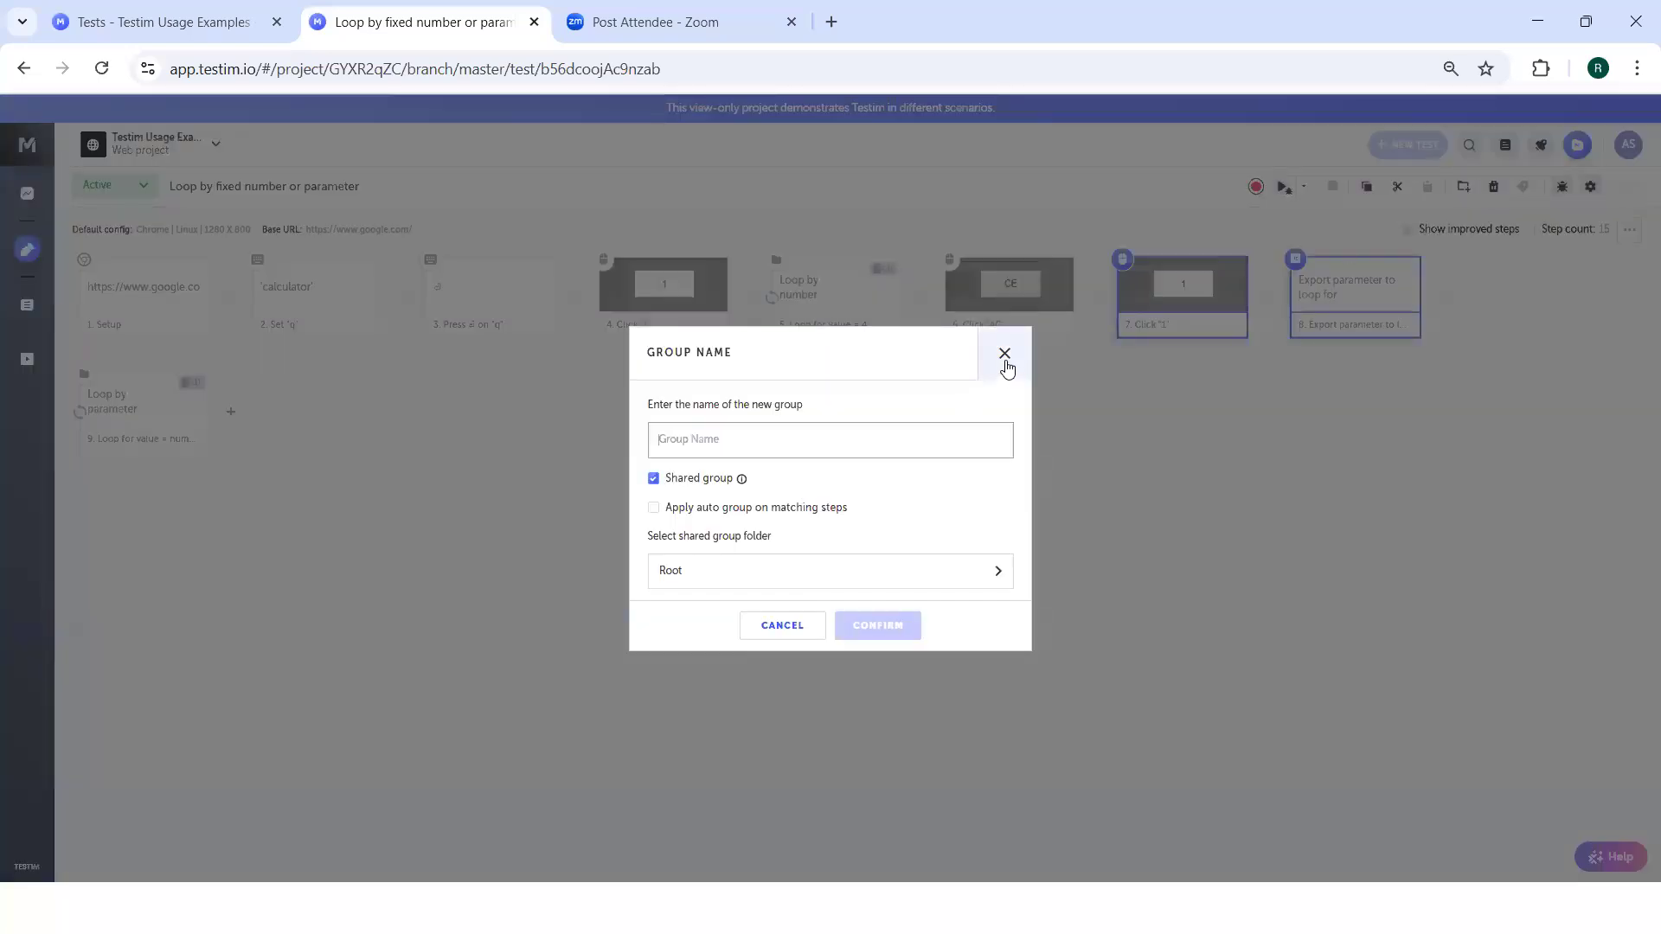
left_click(1004, 354)
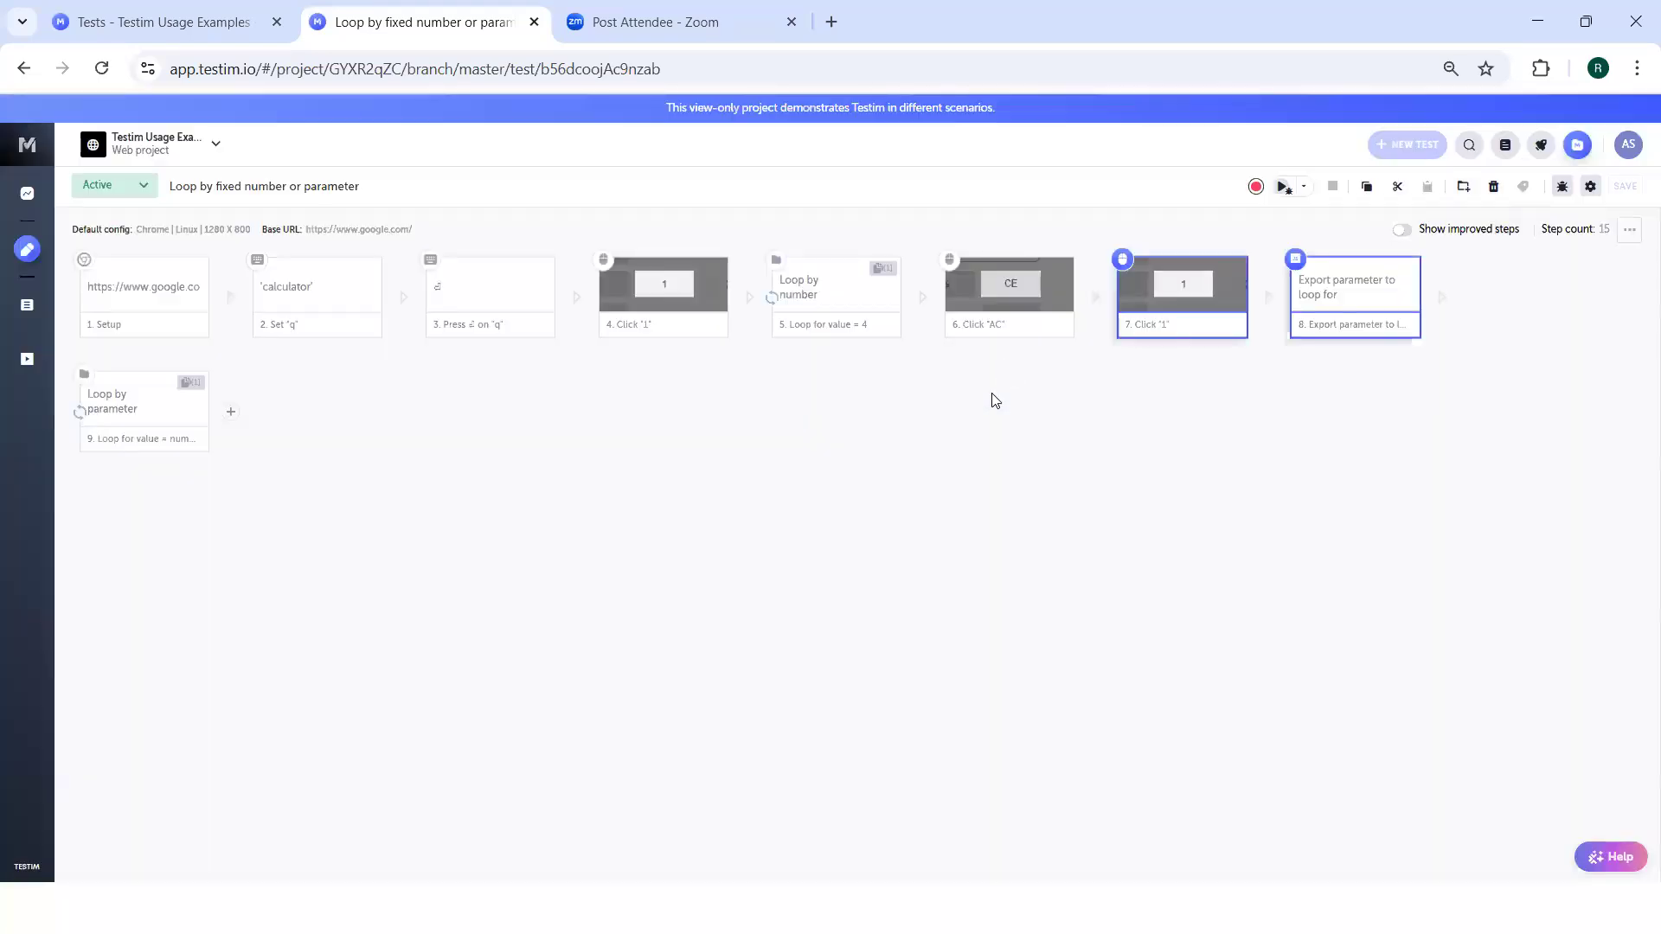
left_click(995, 399)
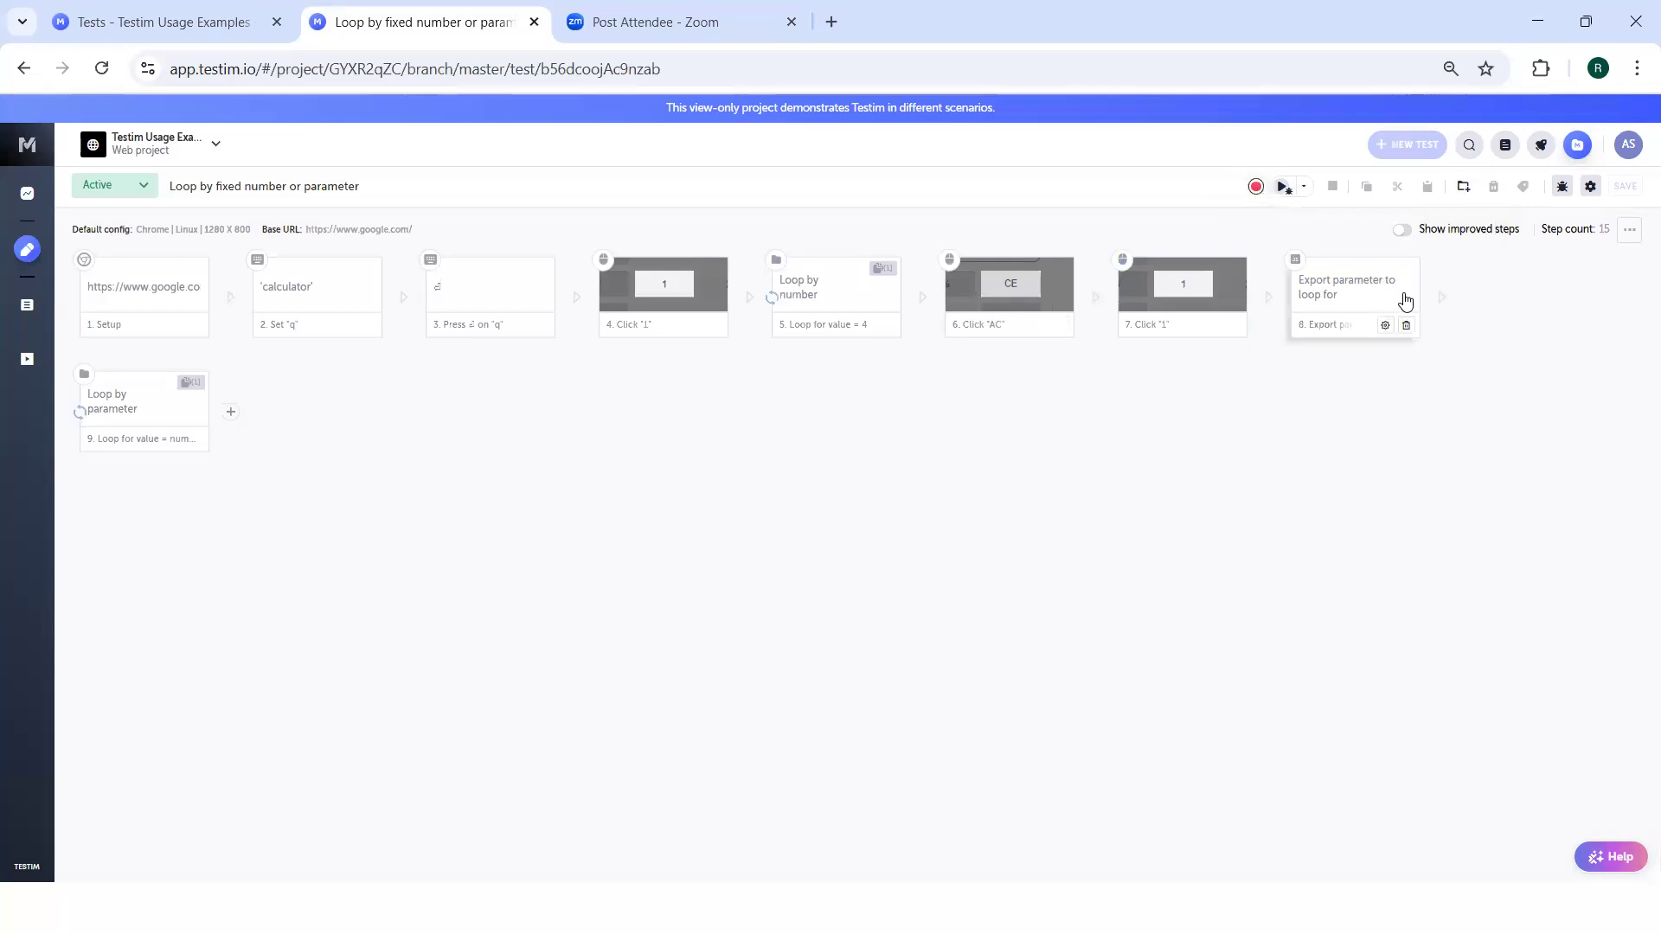
left_click(1437, 320)
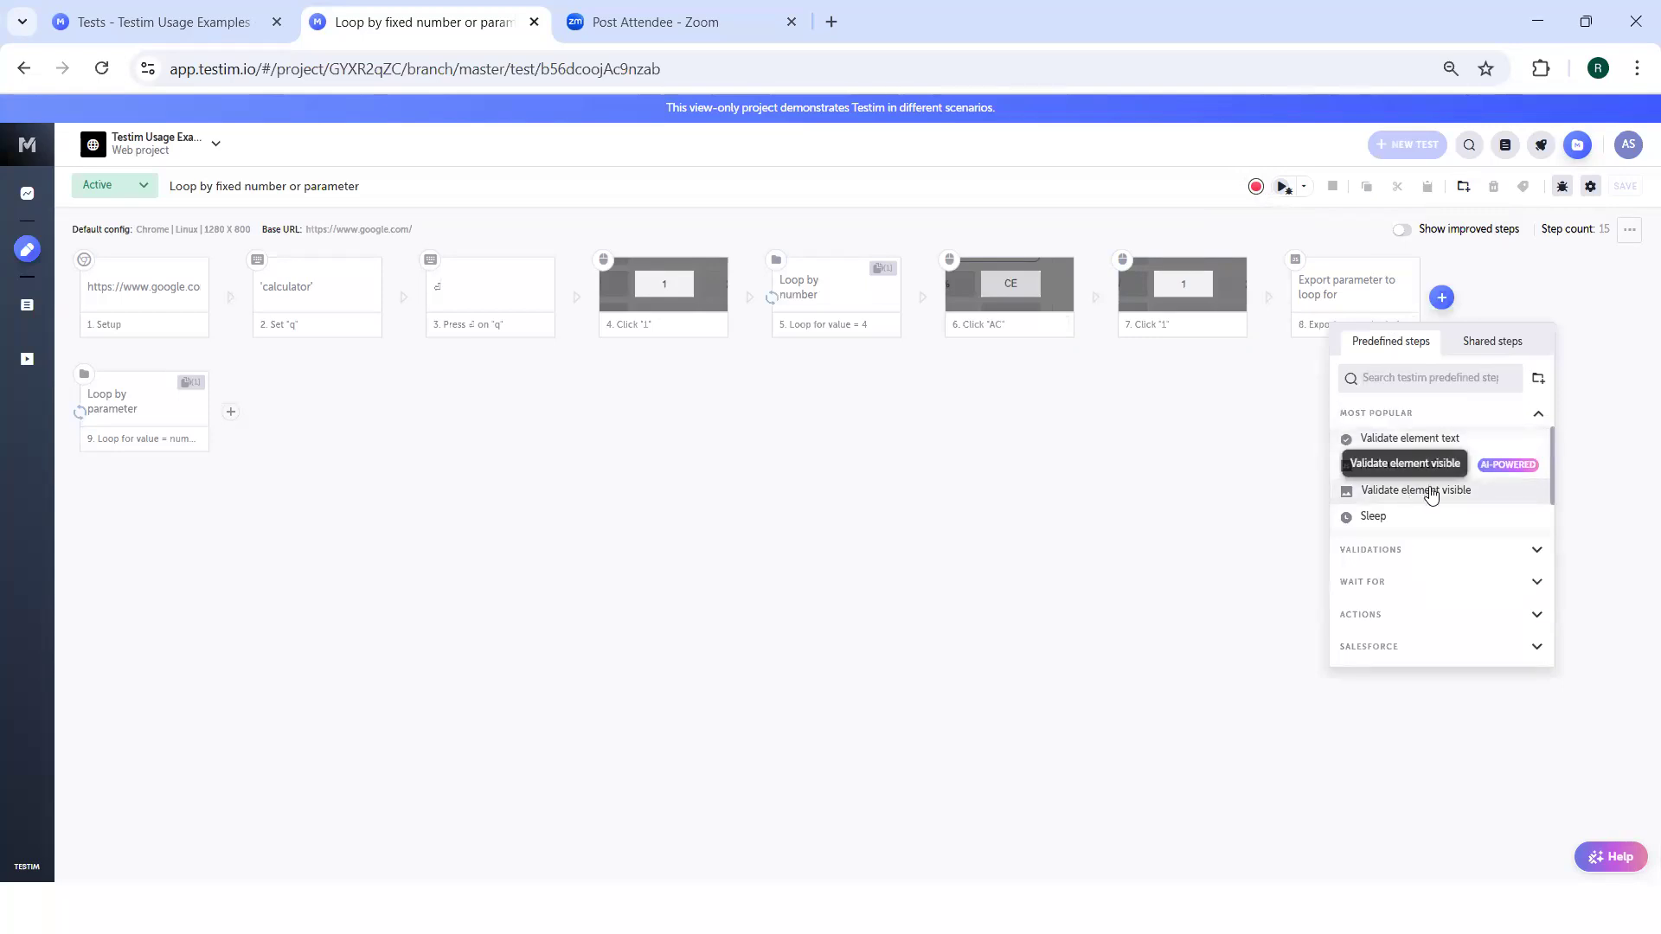
left_click(1538, 554)
left_click(1537, 554)
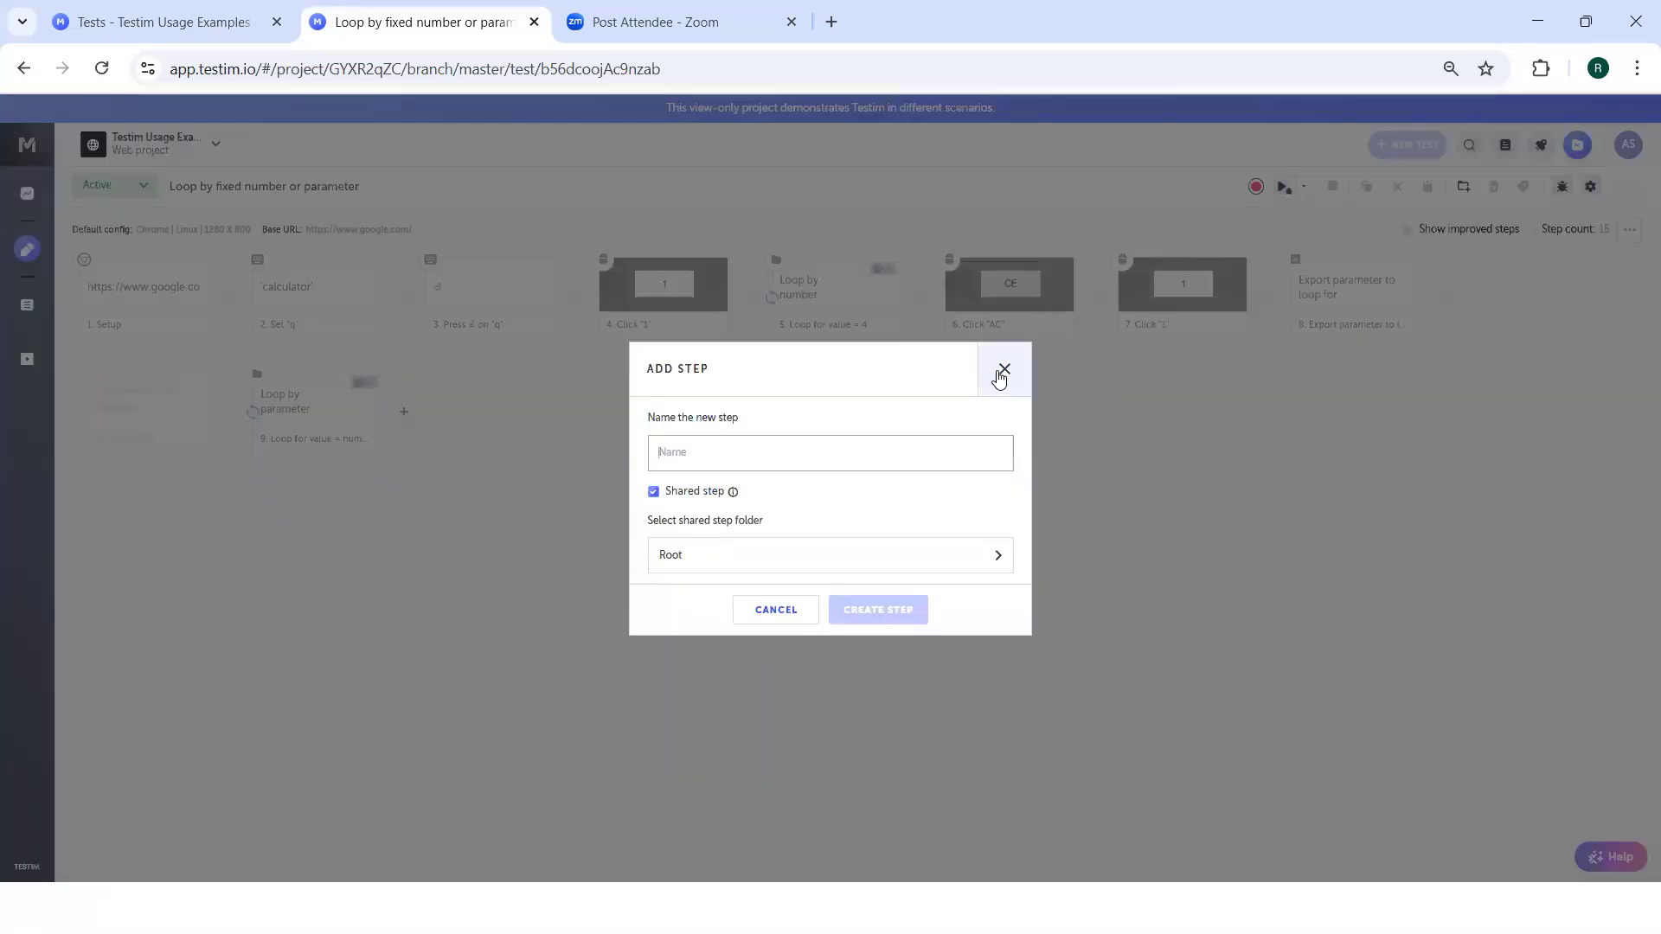
left_click(1001, 371)
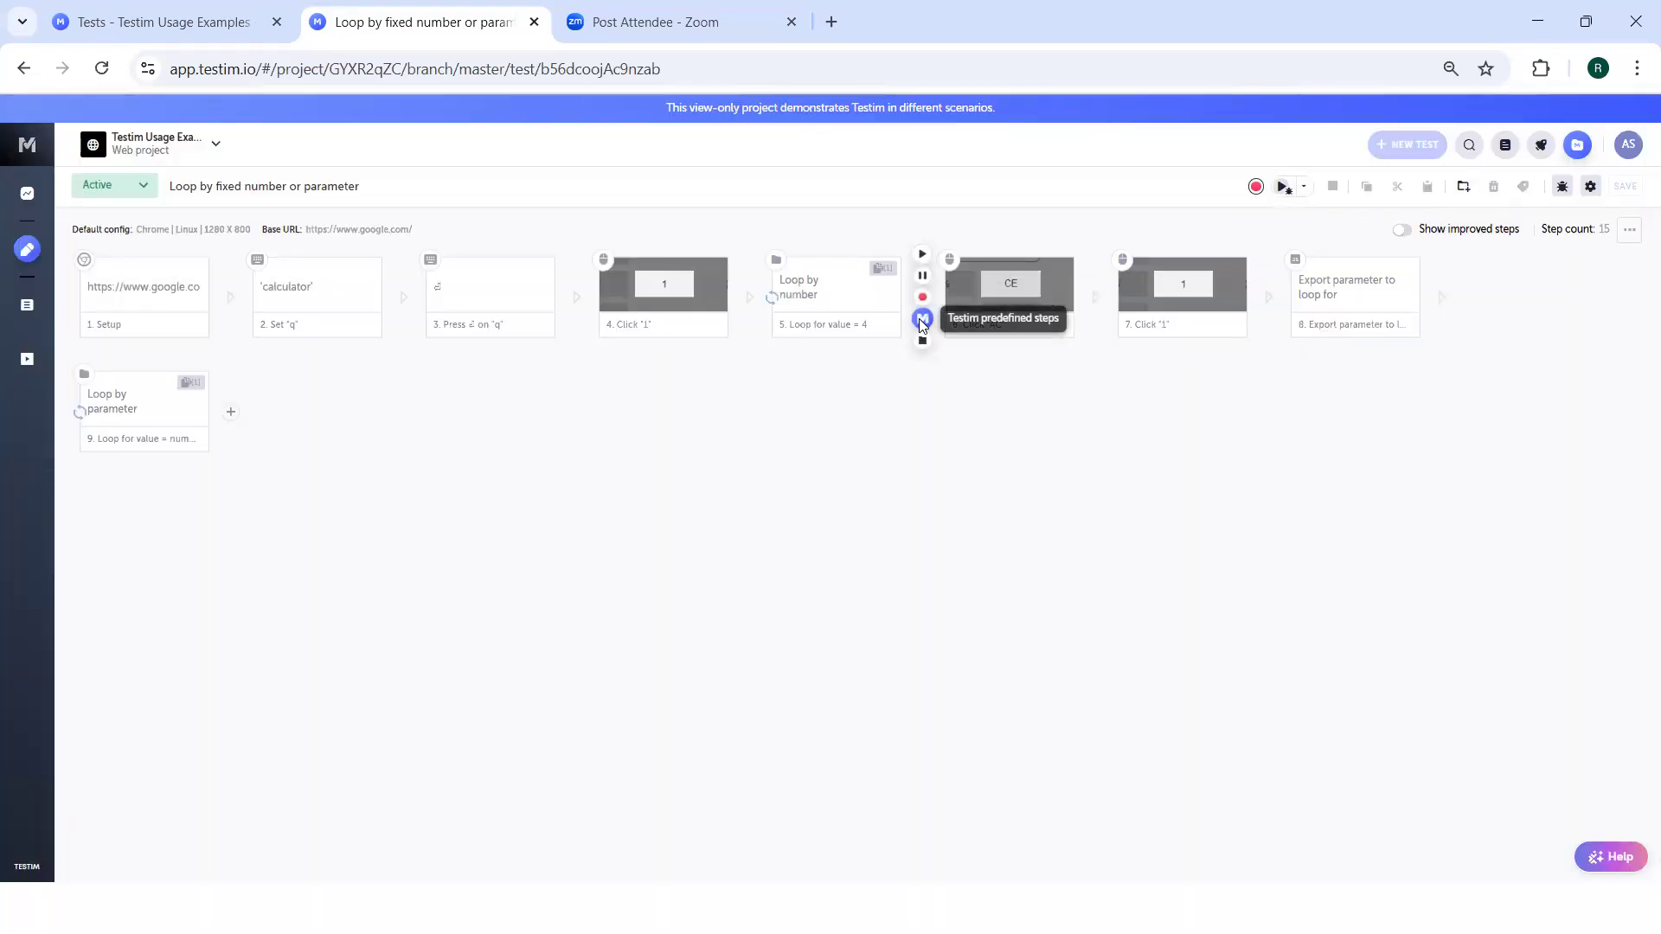
Examine the predefined validations, wait-for steps and actions that can be added after the "Loop by number" group.
left_click(922, 320)
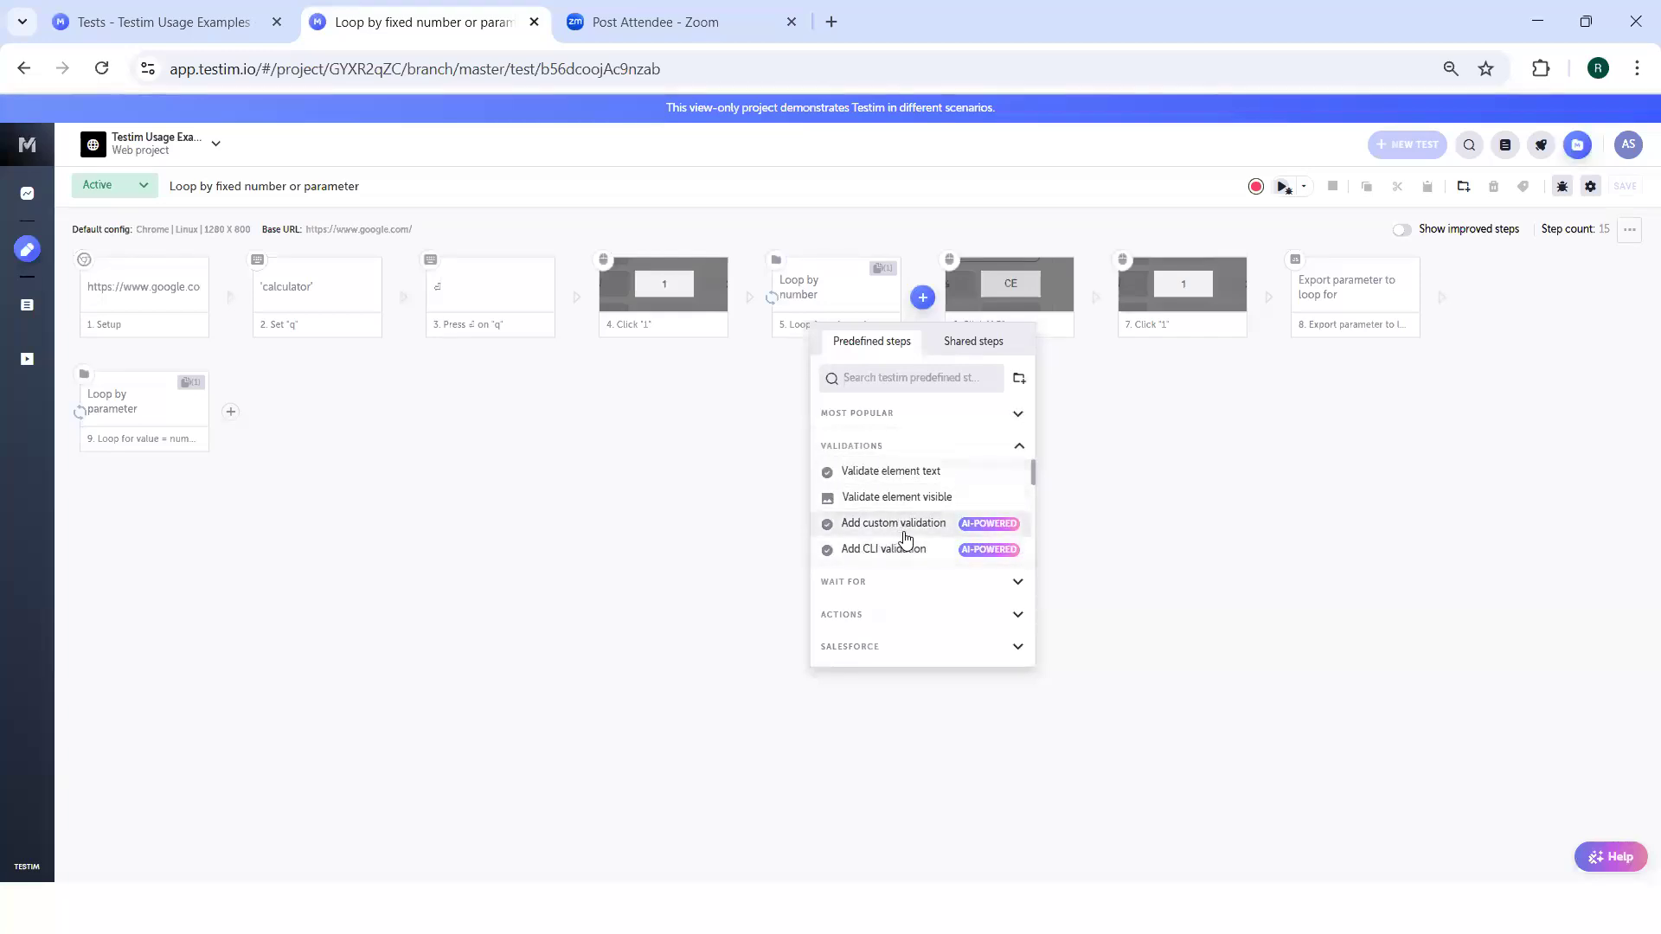
scroll(903, 531, "down", 2)
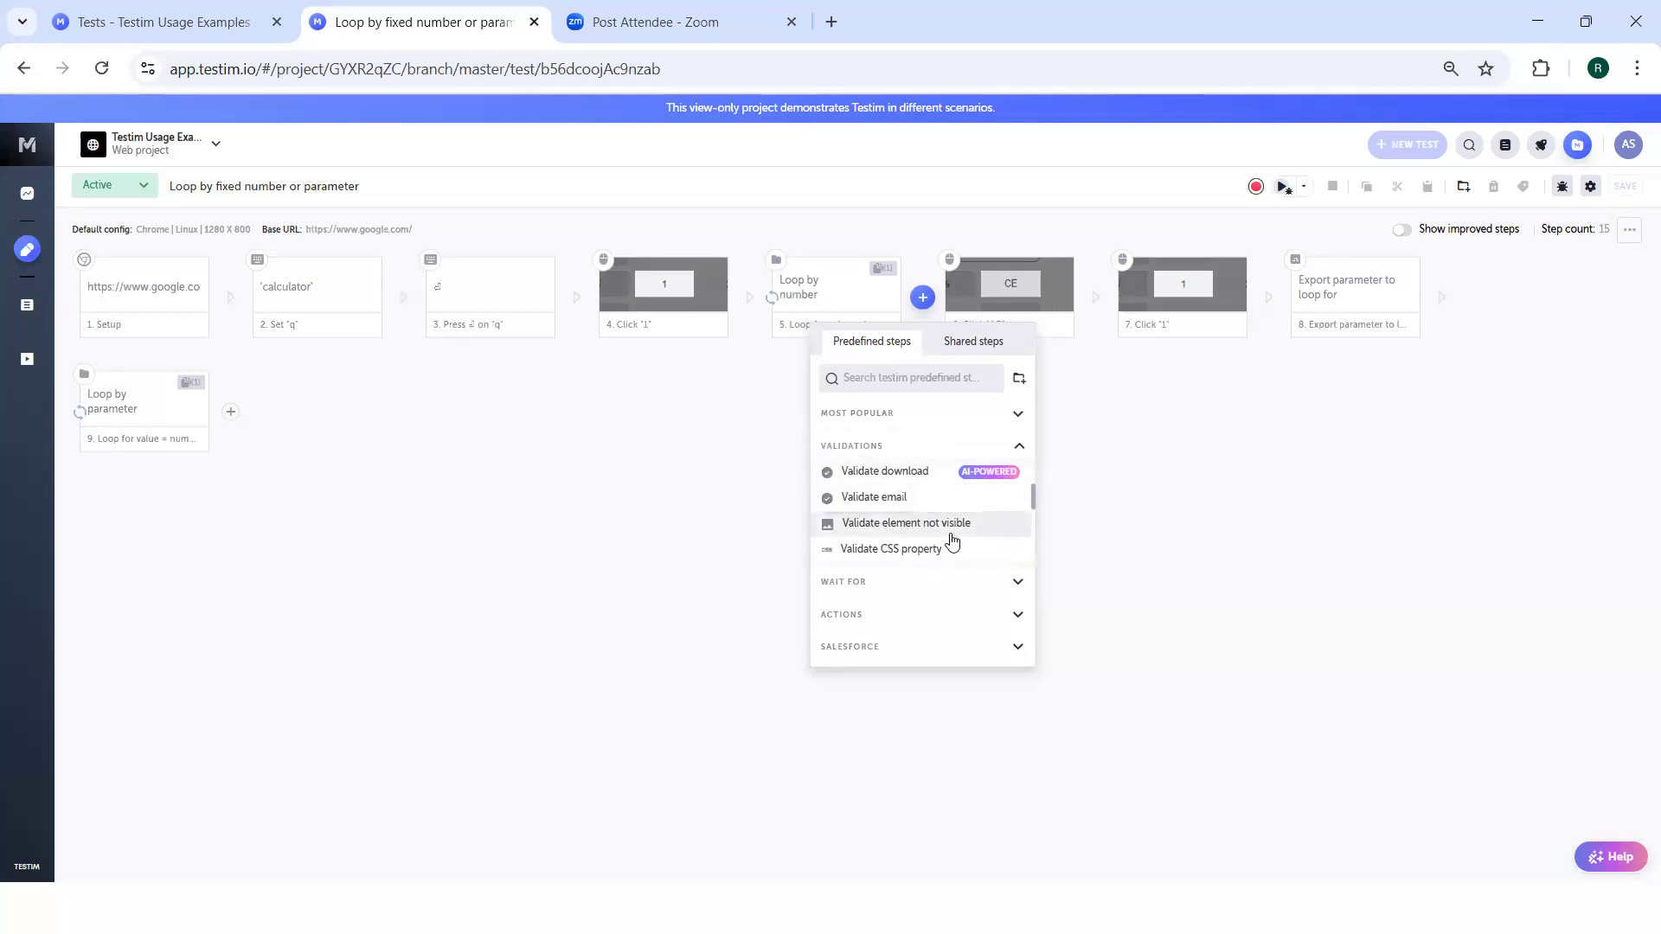
scroll(951, 542, "down", 1)
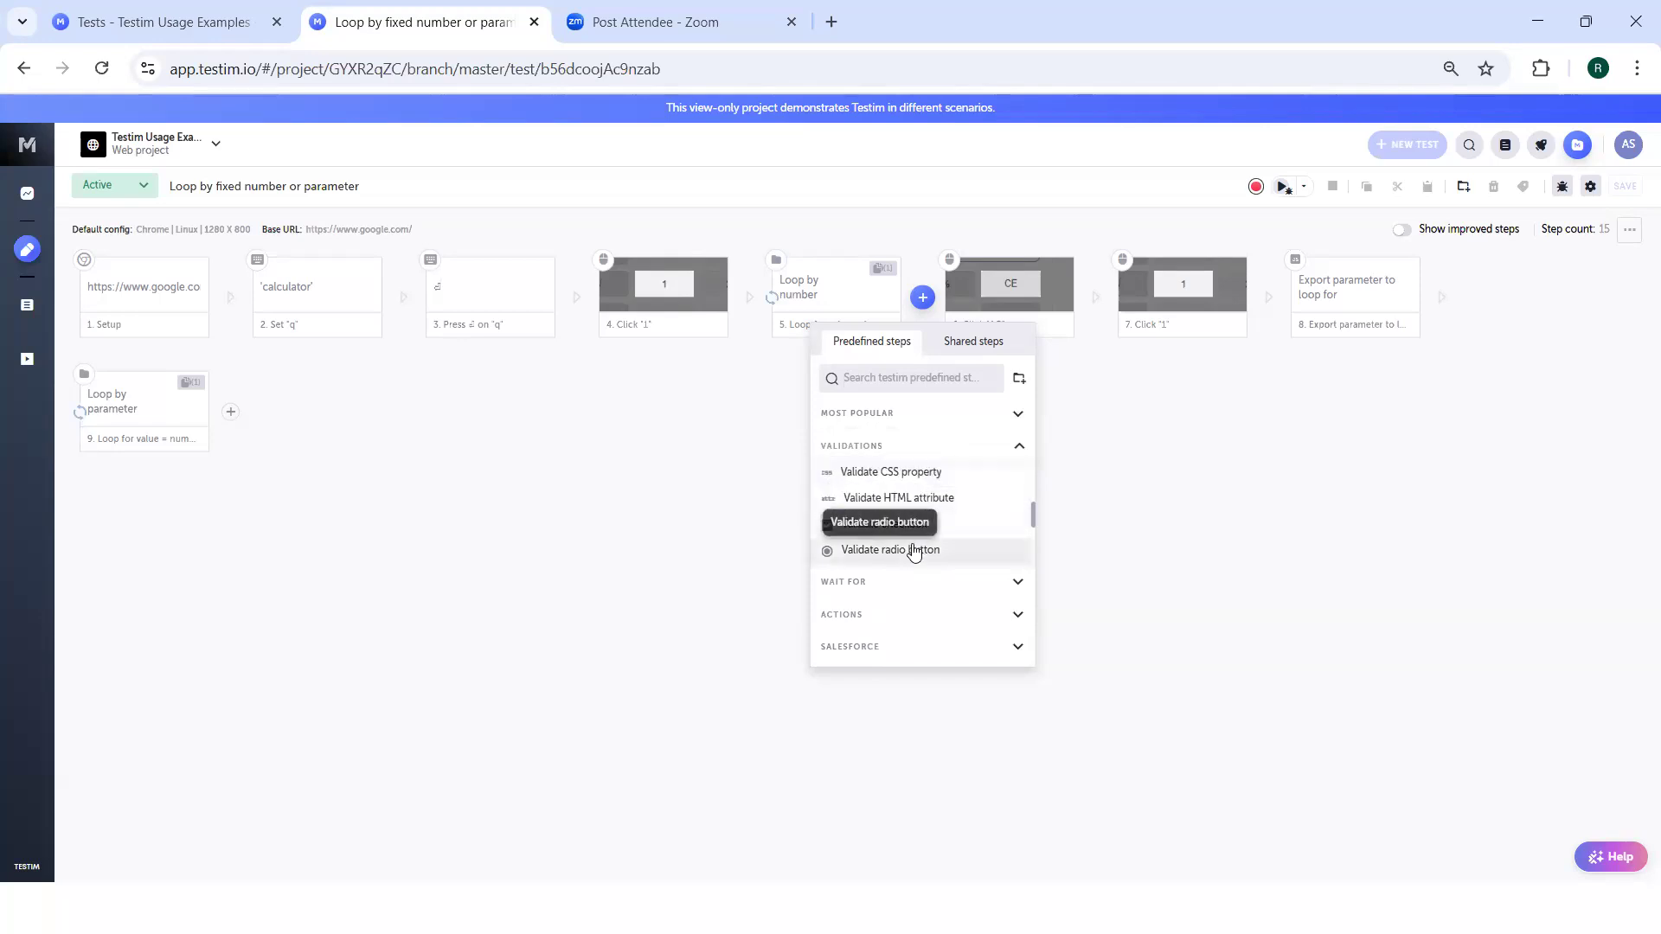
left_click(1020, 588)
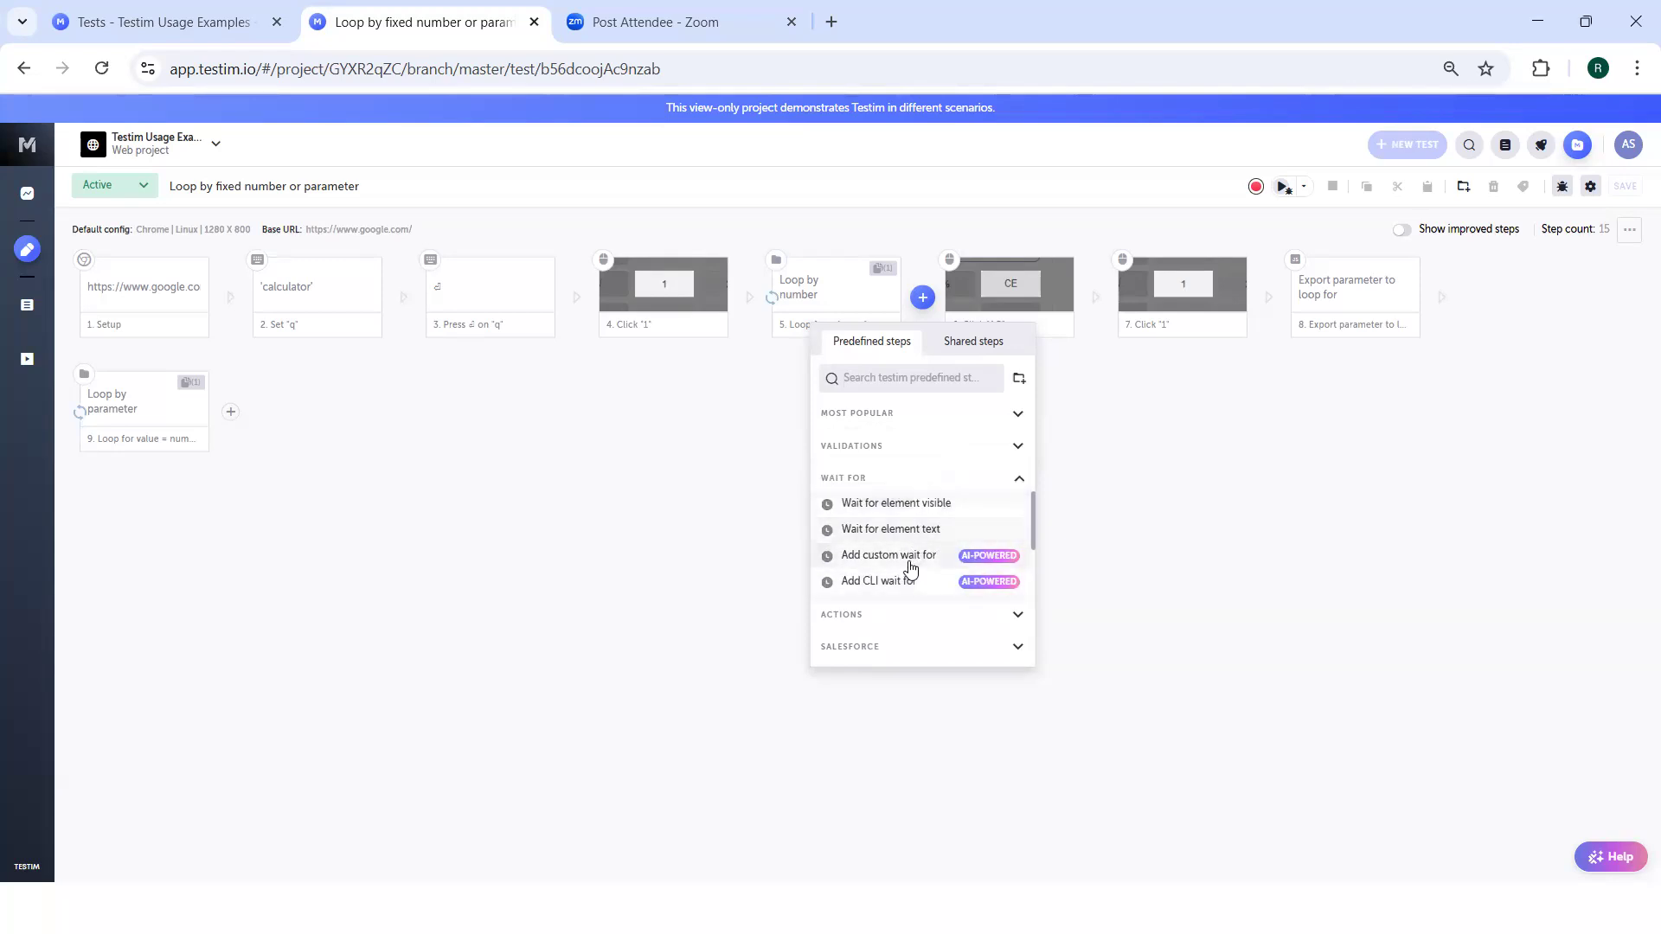
scroll(909, 568, "down", 2)
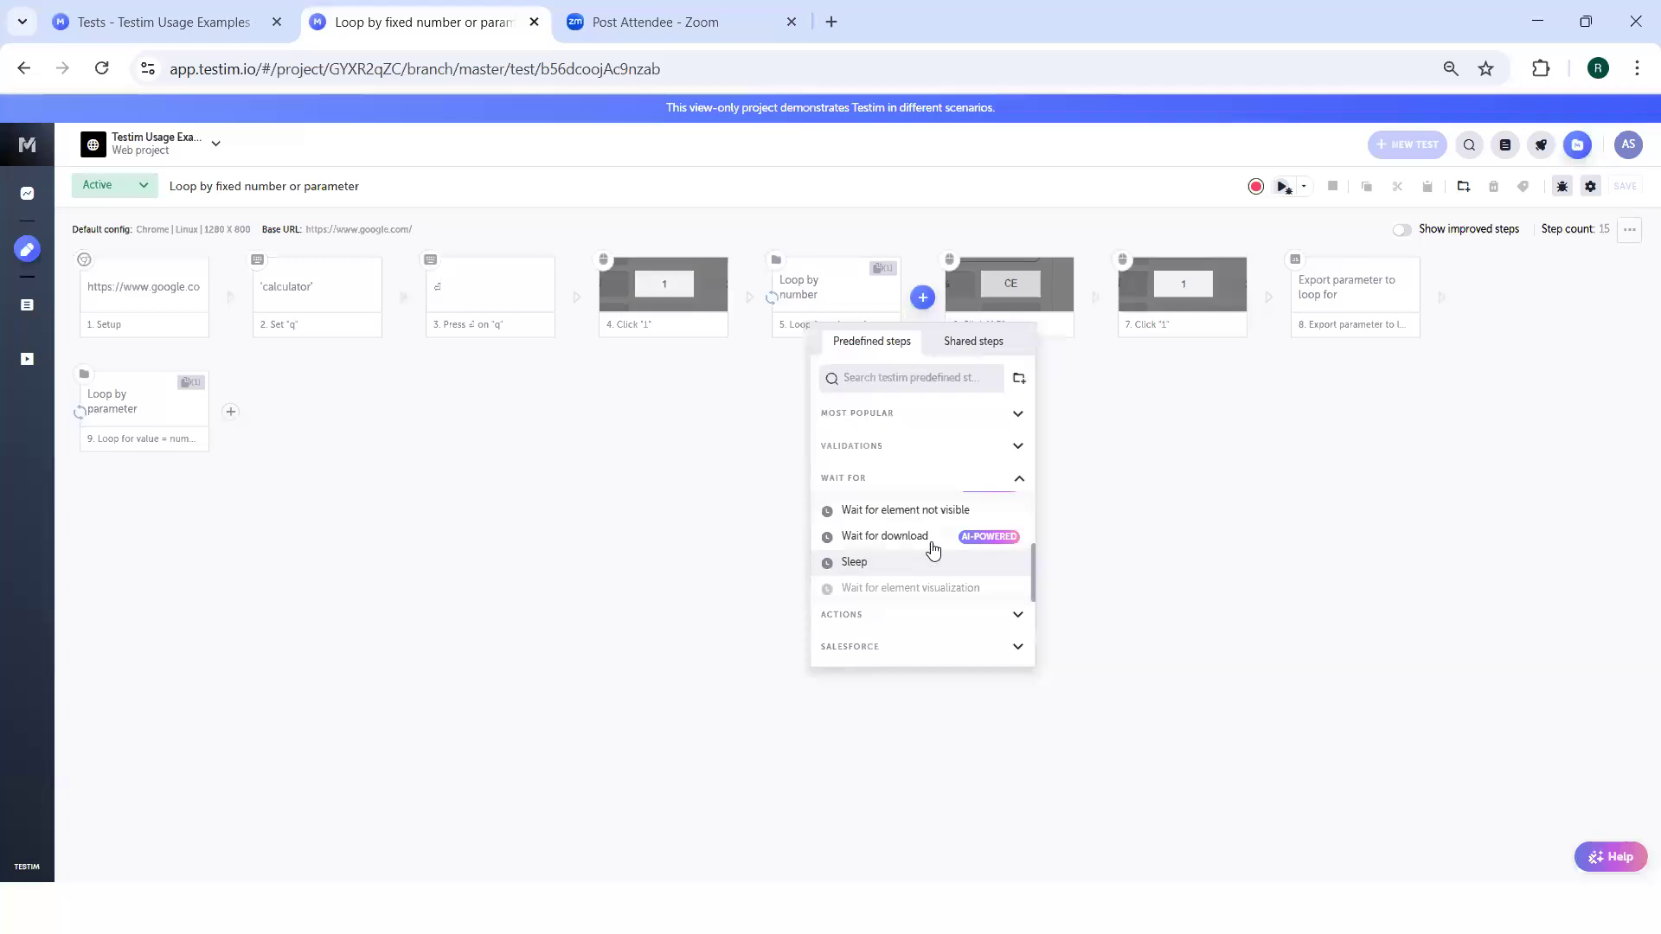
left_click(894, 615)
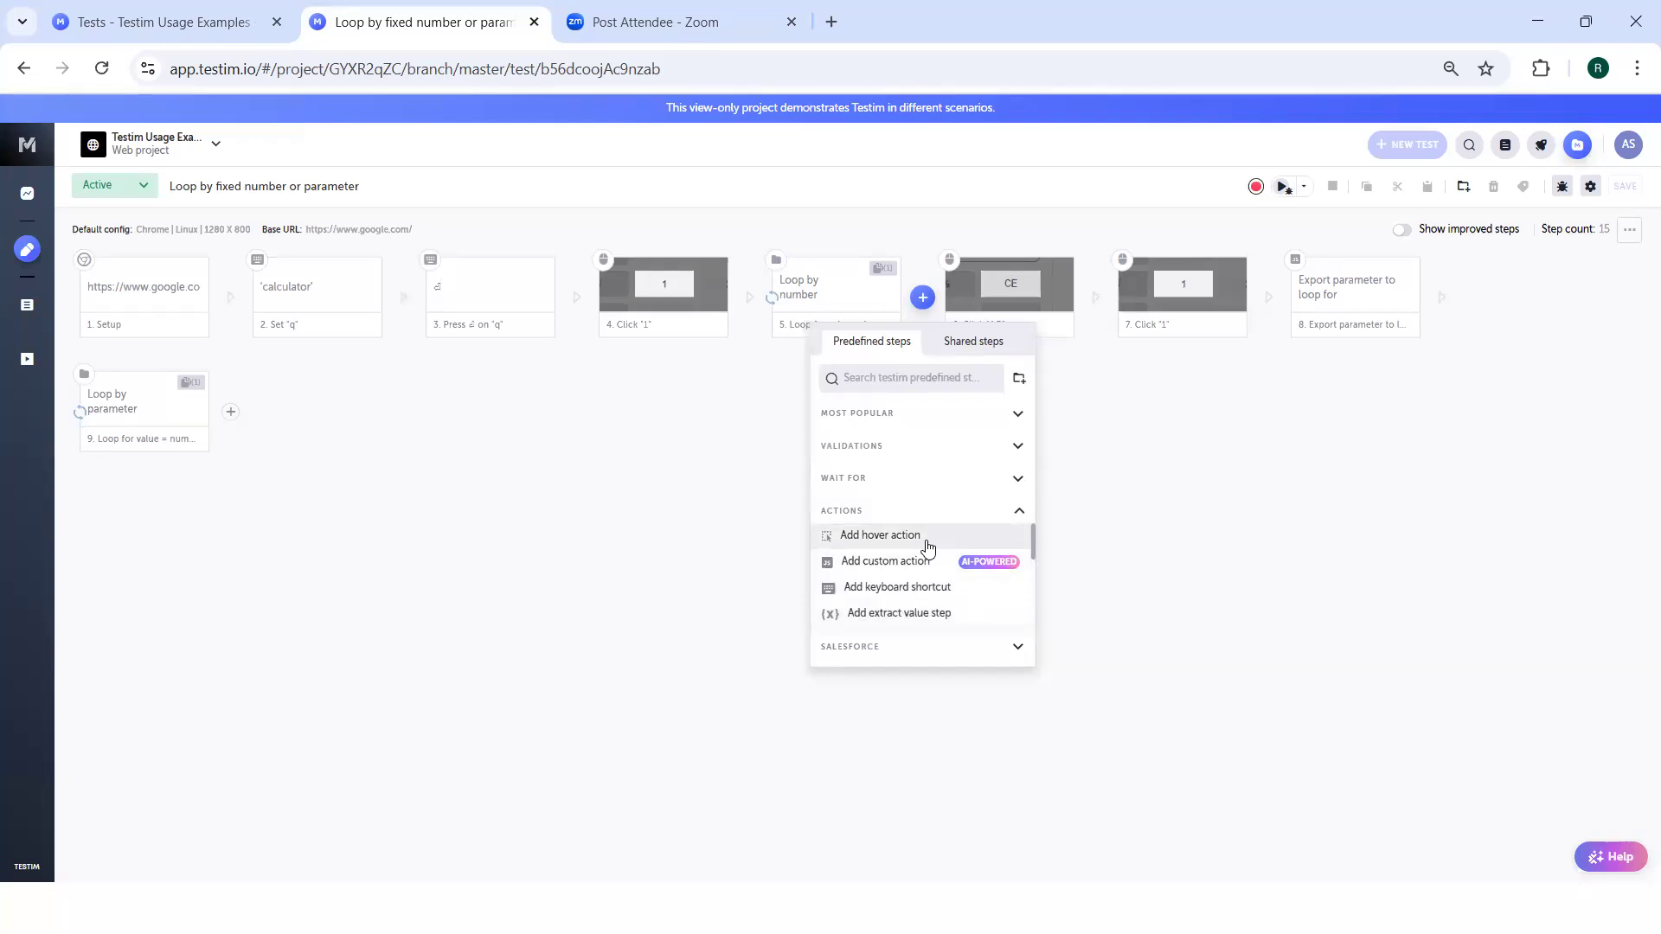
left_click(1162, 508)
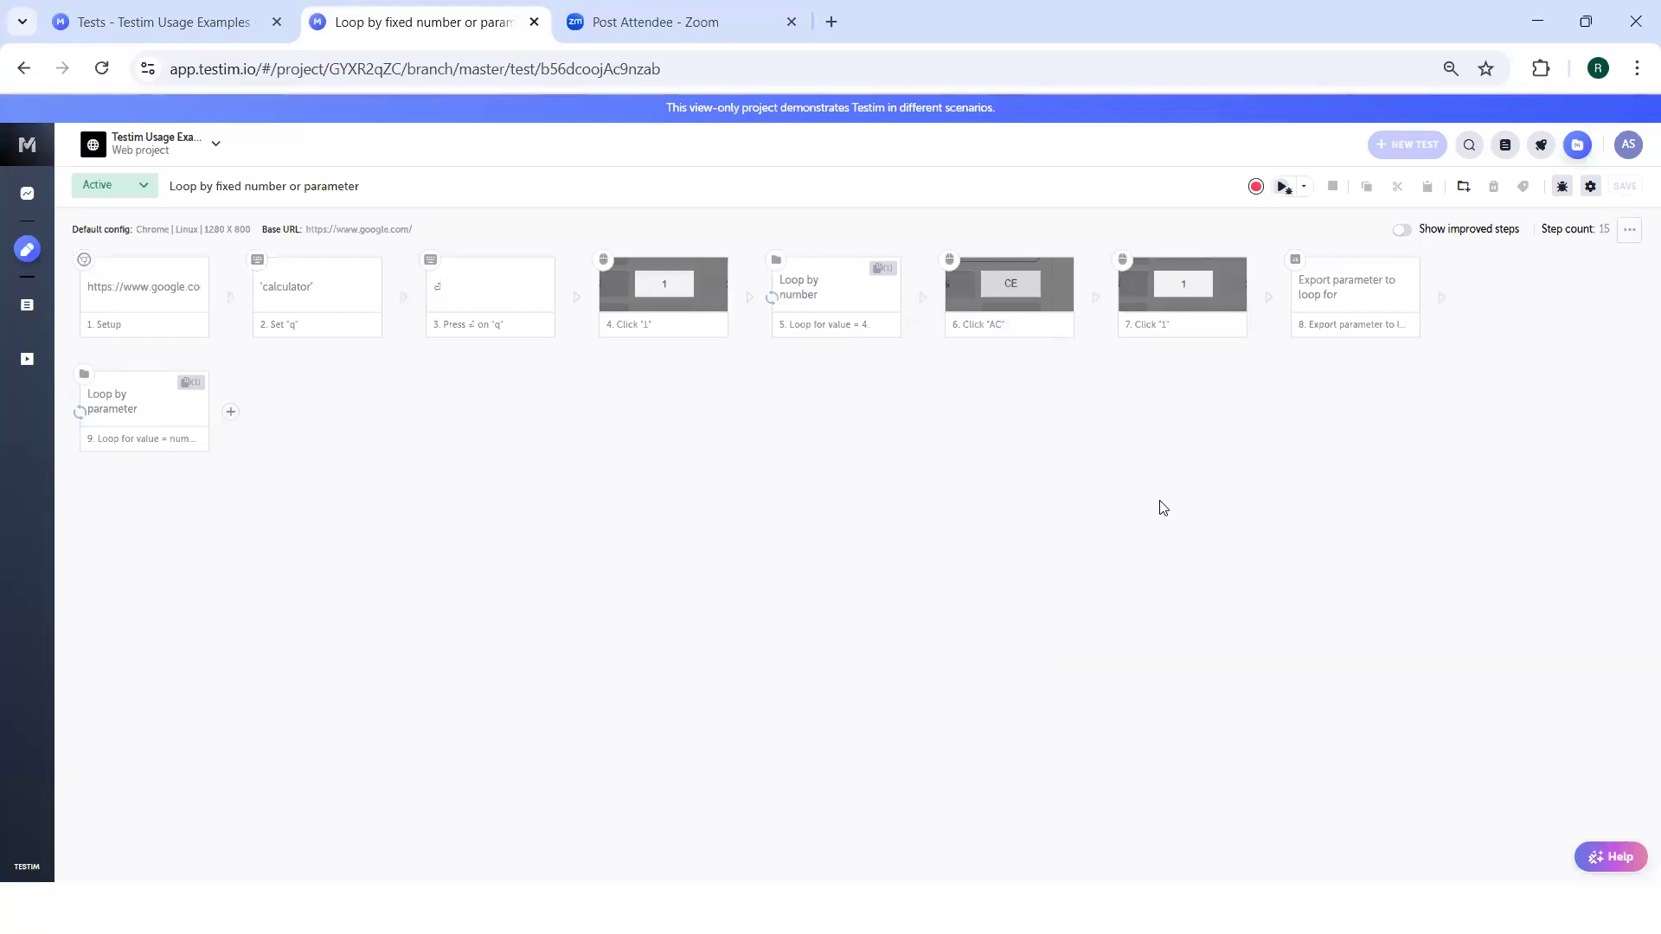
Review the Setup step's properties and the available default configurations, closing the configuration dialog without a change.
left_click(147, 283)
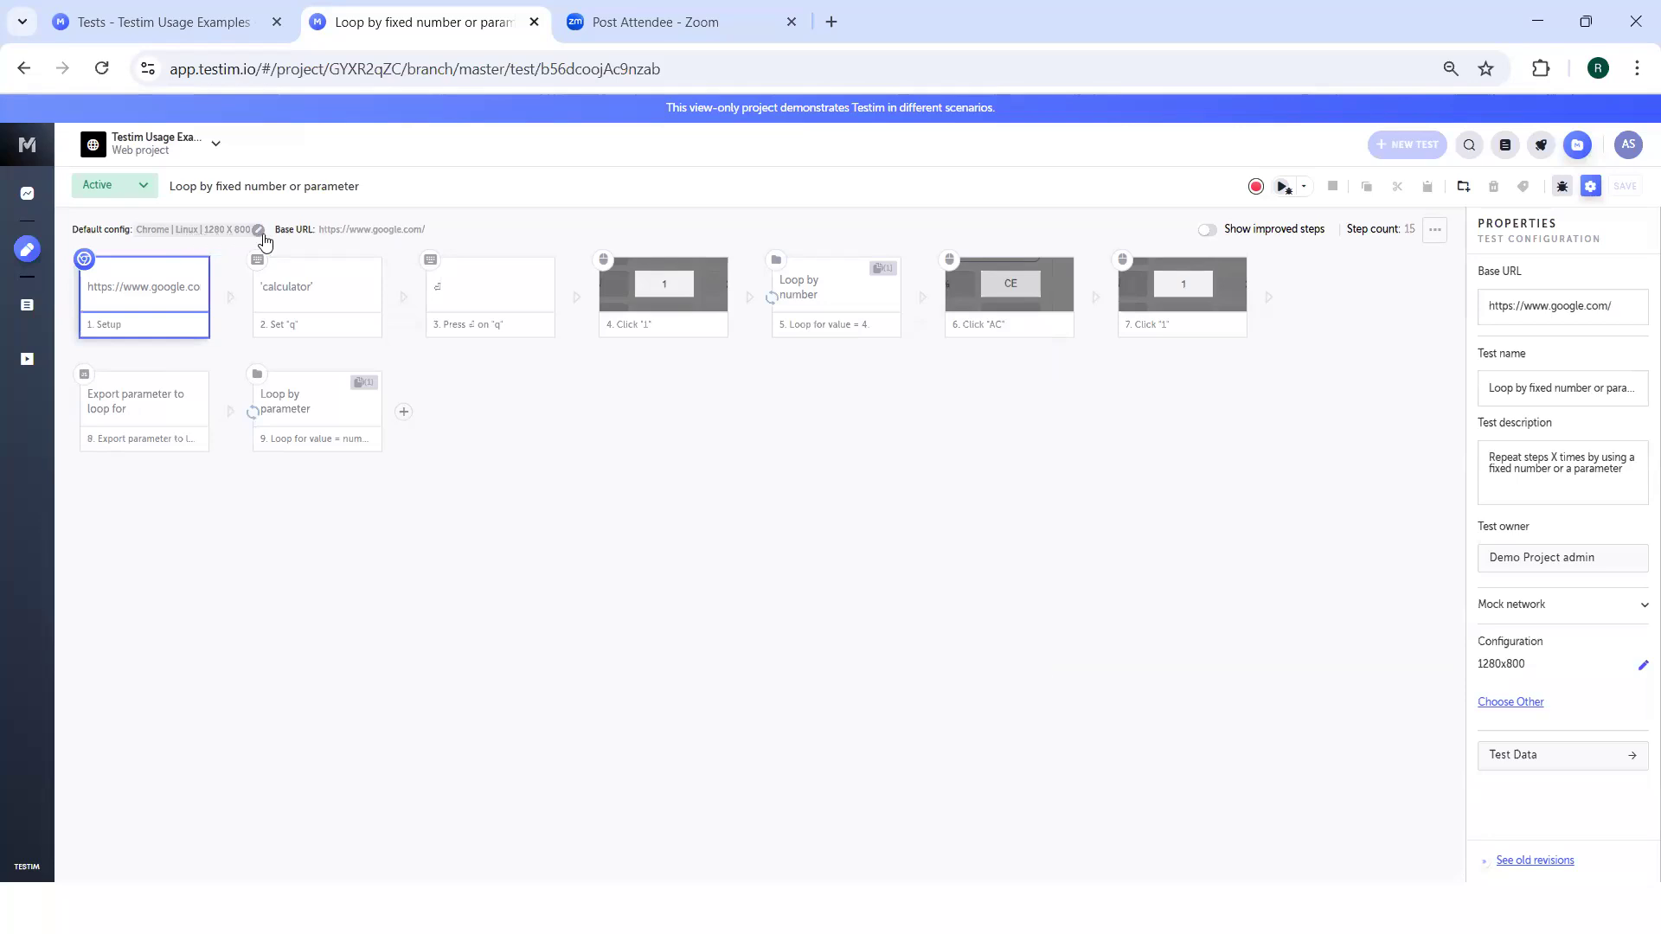
left_click(259, 232)
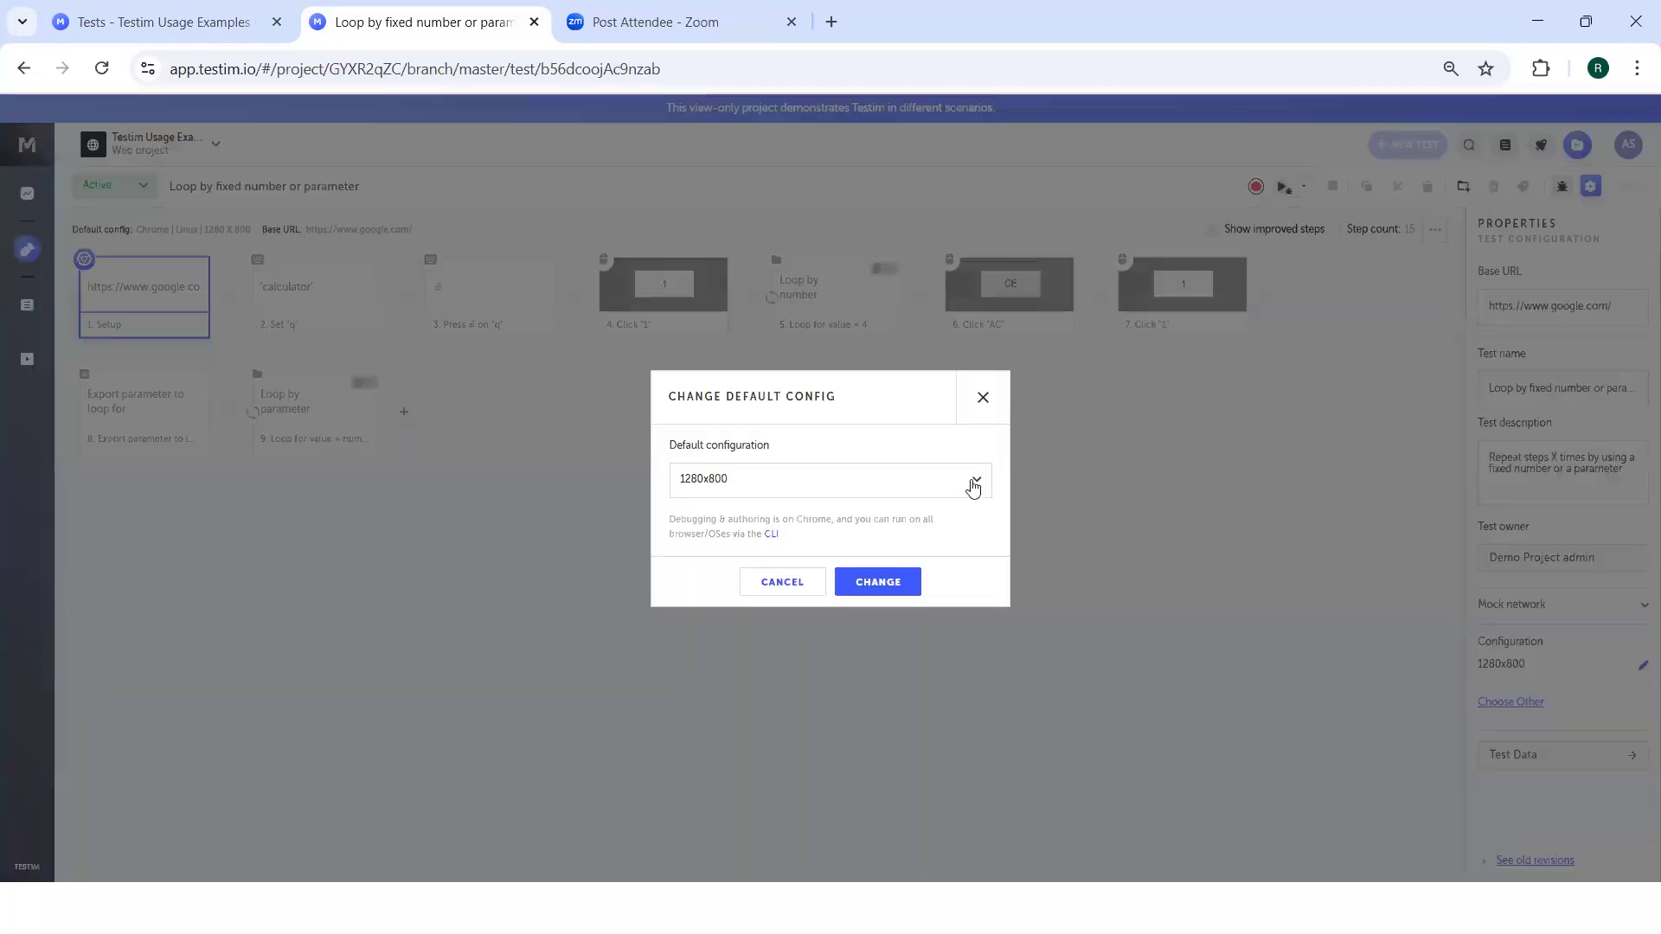
left_click(972, 481)
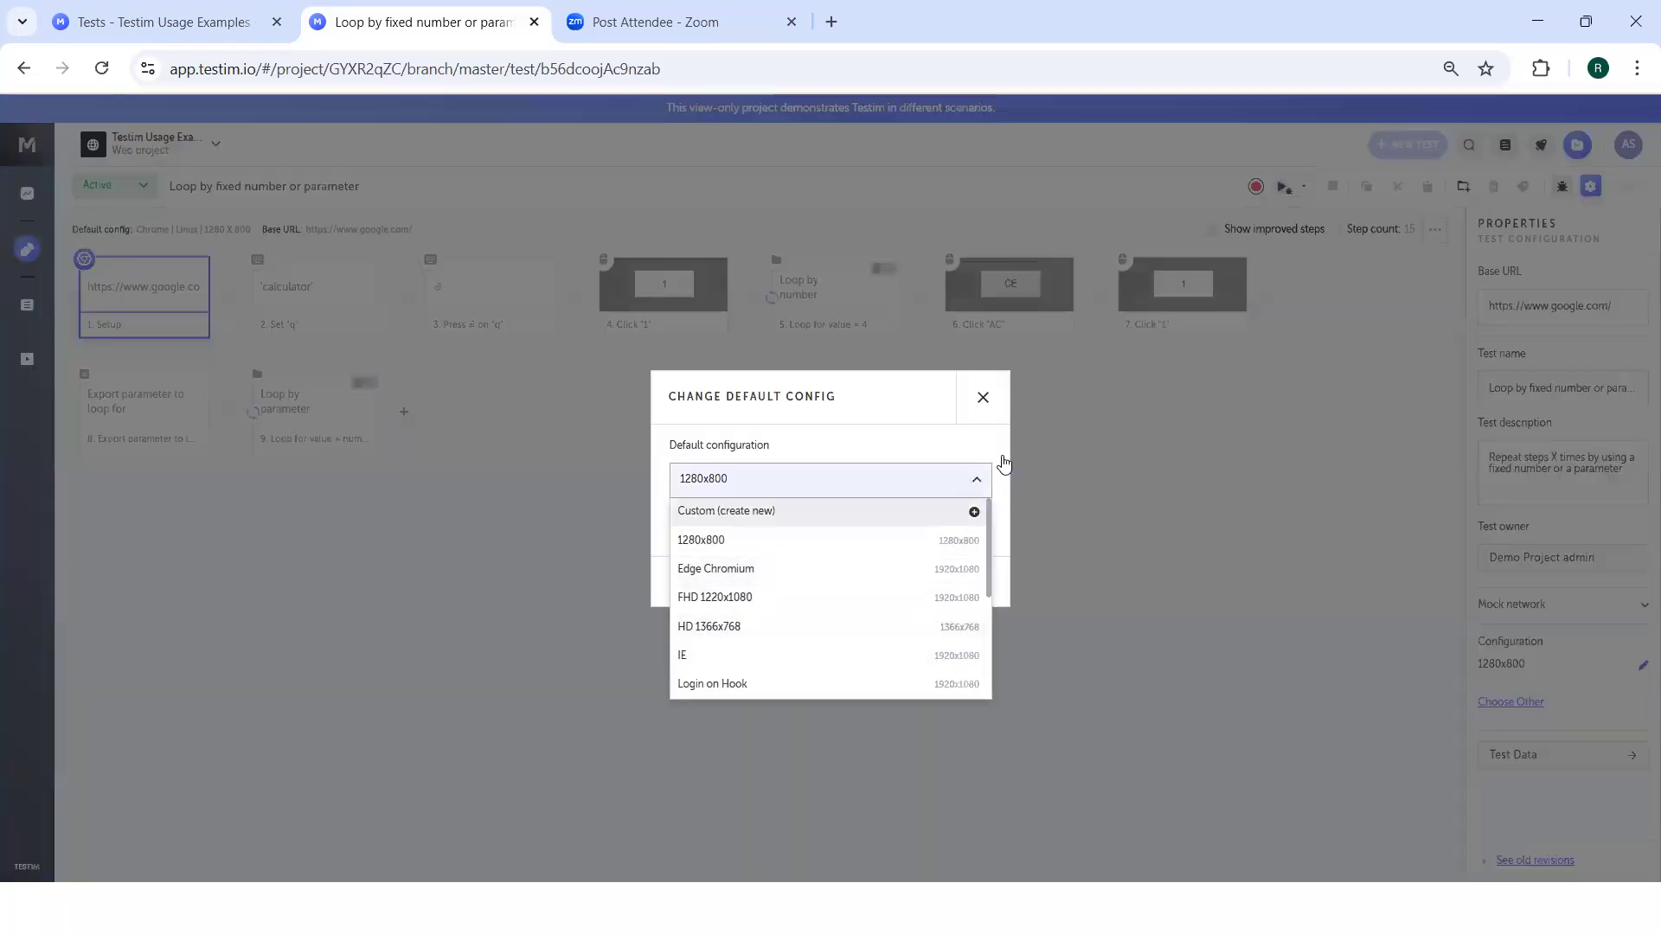
left_click(988, 417)
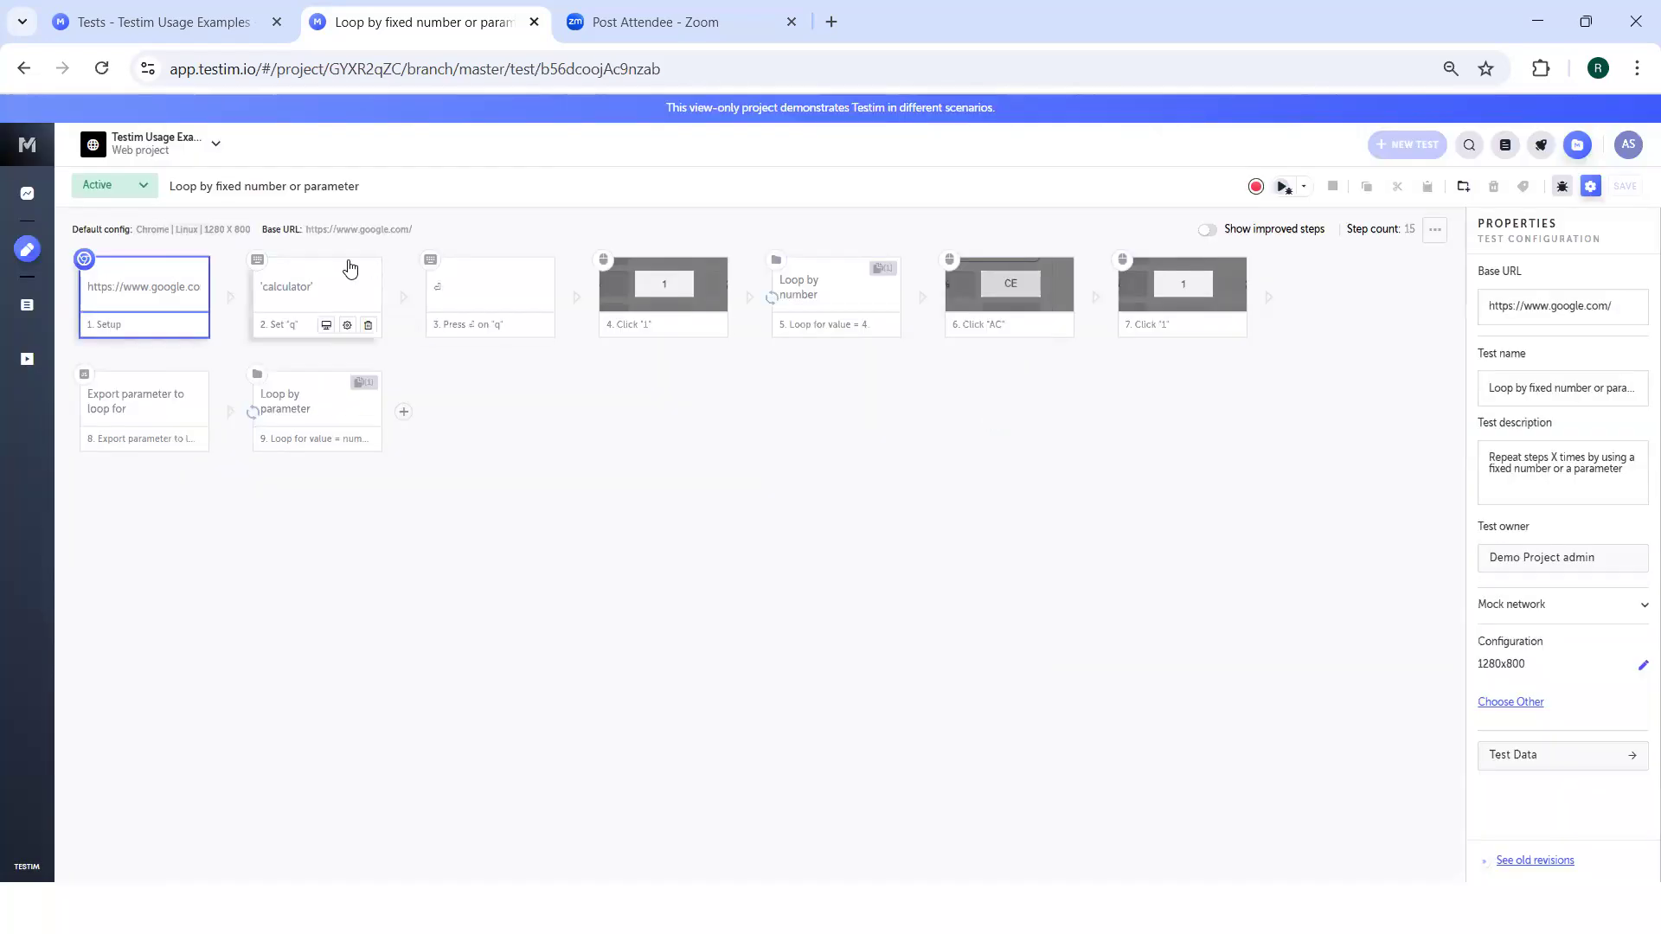
Run the loop test, return to the editor and view the run's log, history and PDF report options.
left_click(1283, 189)
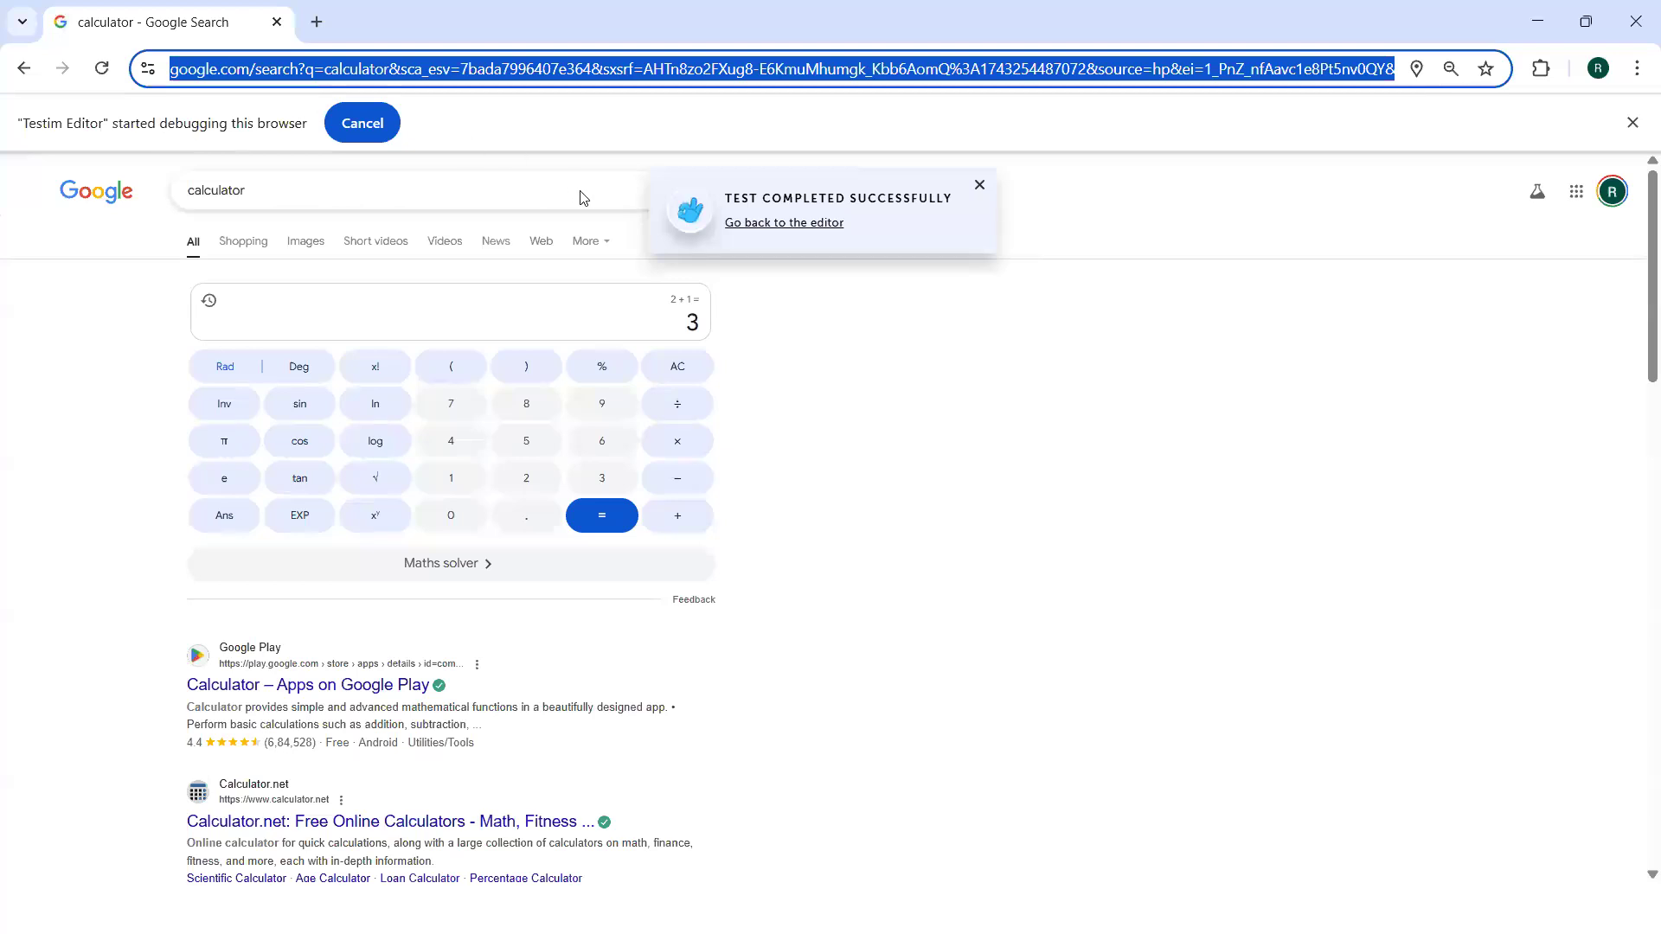
left_click(755, 225)
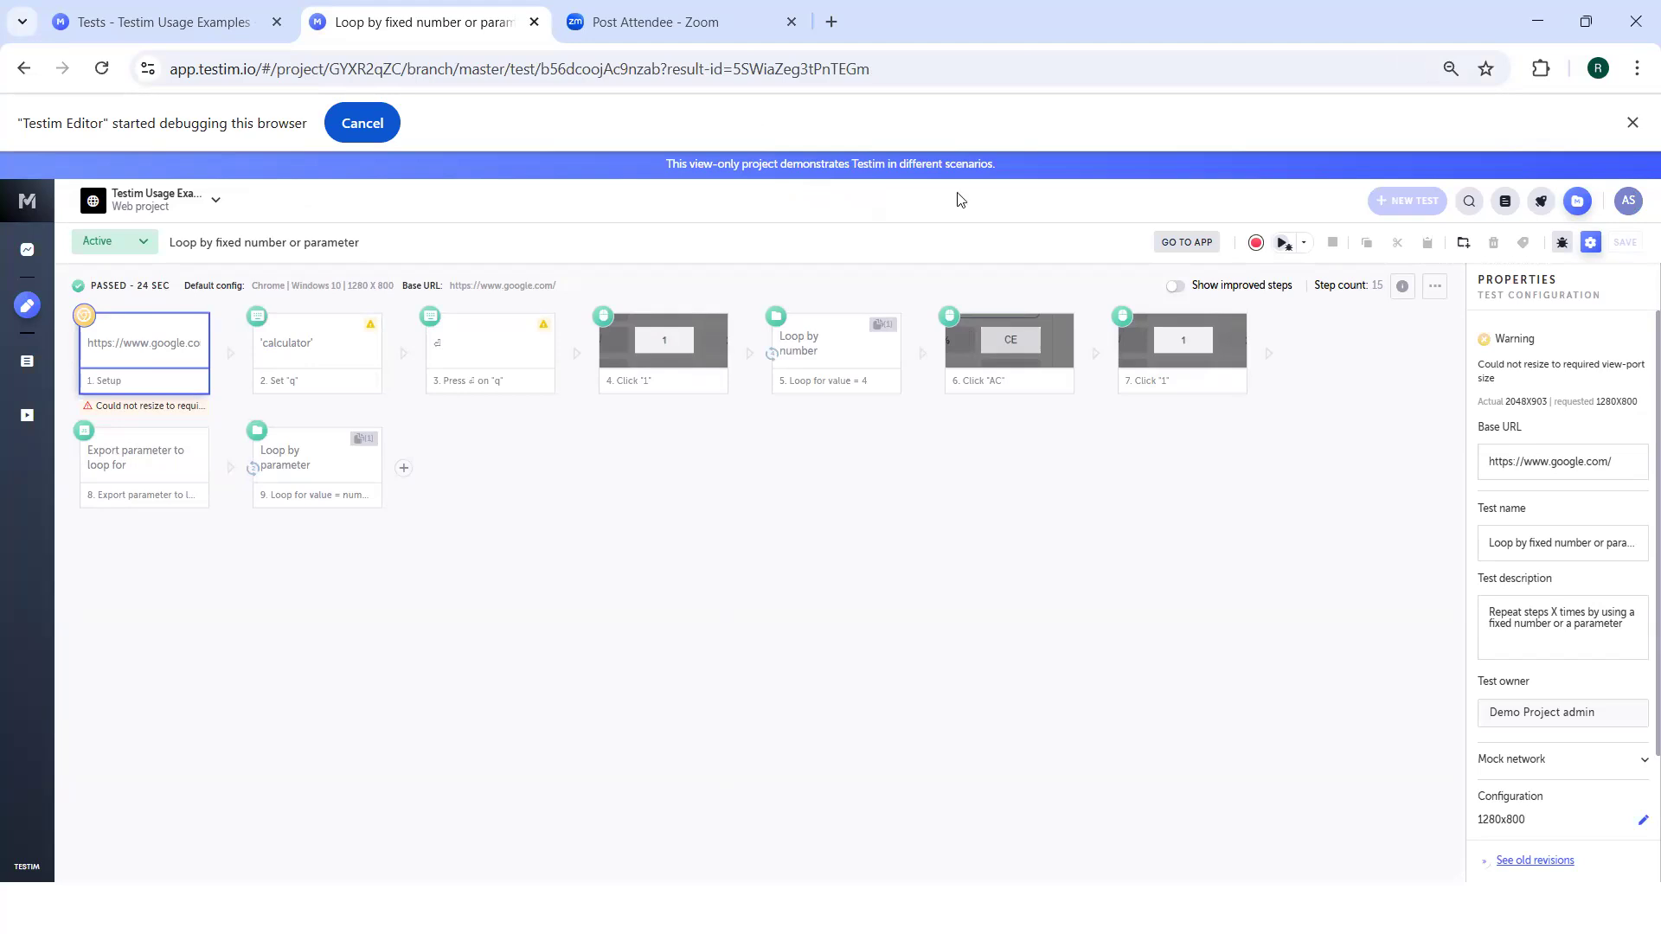
left_click(1436, 286)
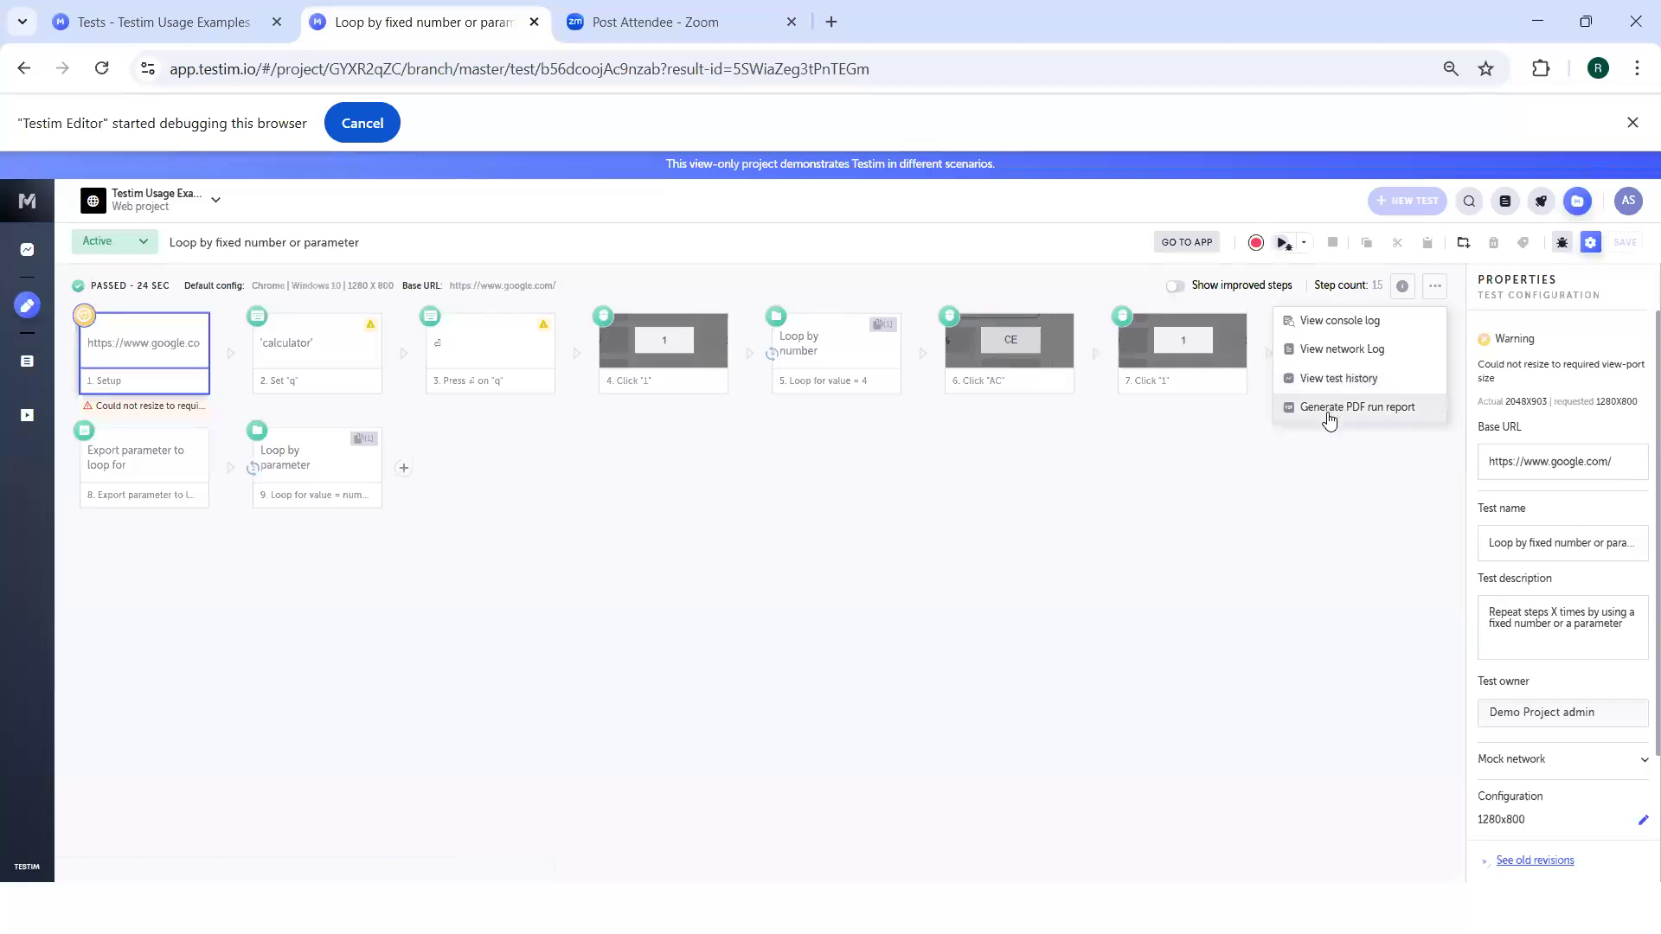
left_click(1082, 471)
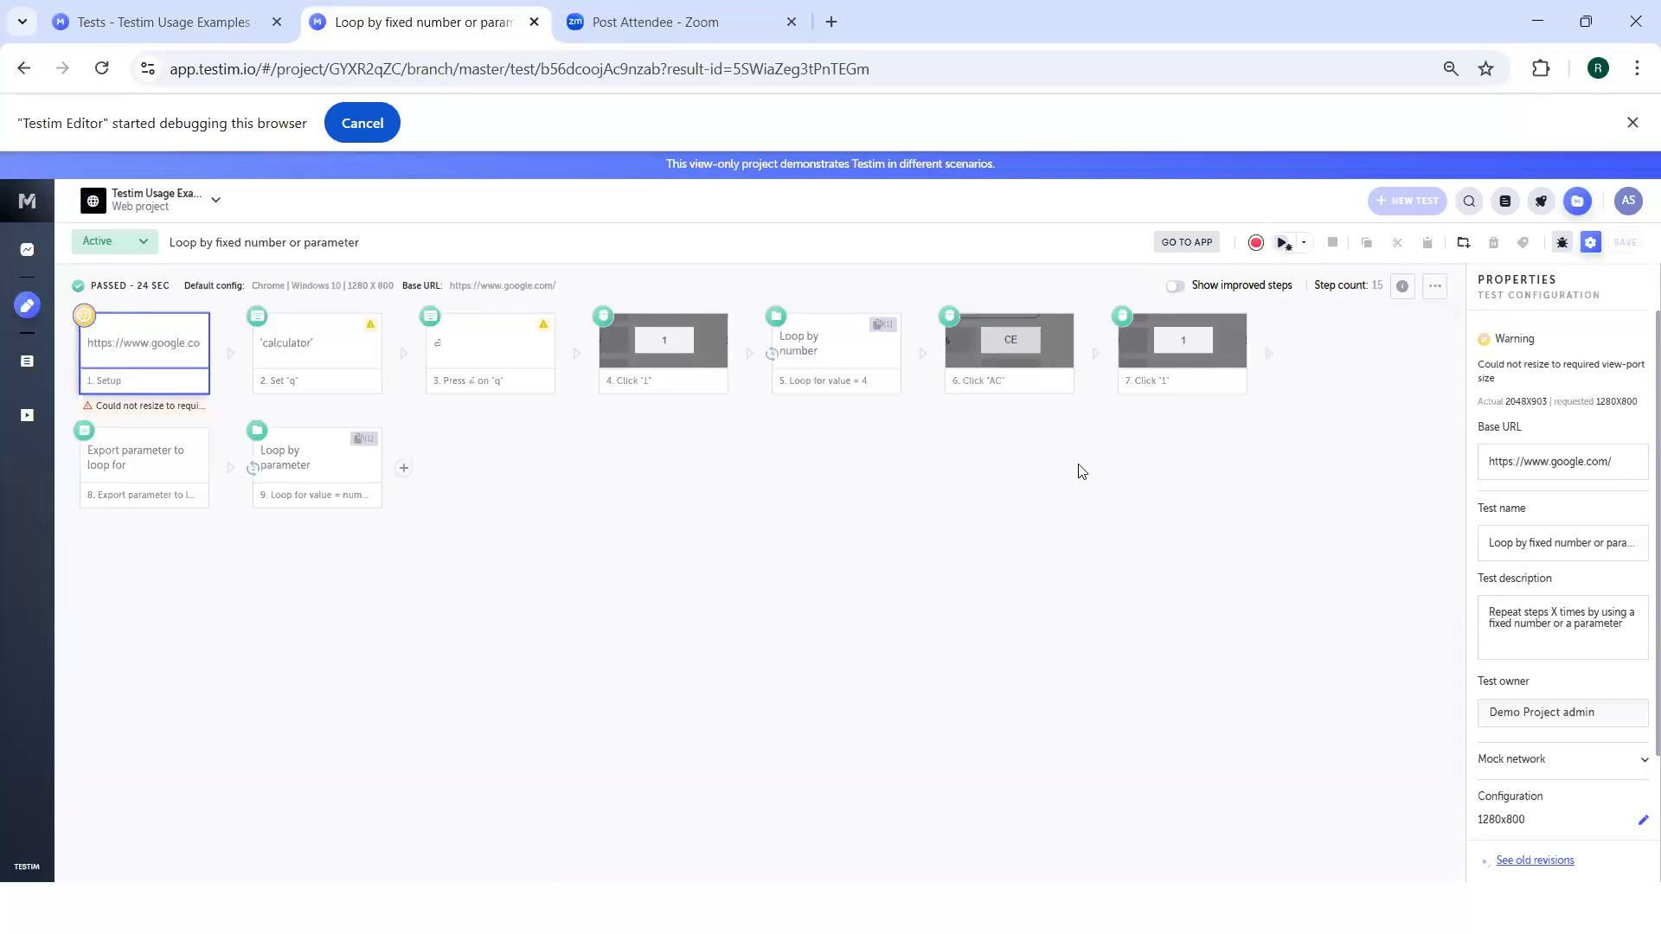
left_click(1081, 469)
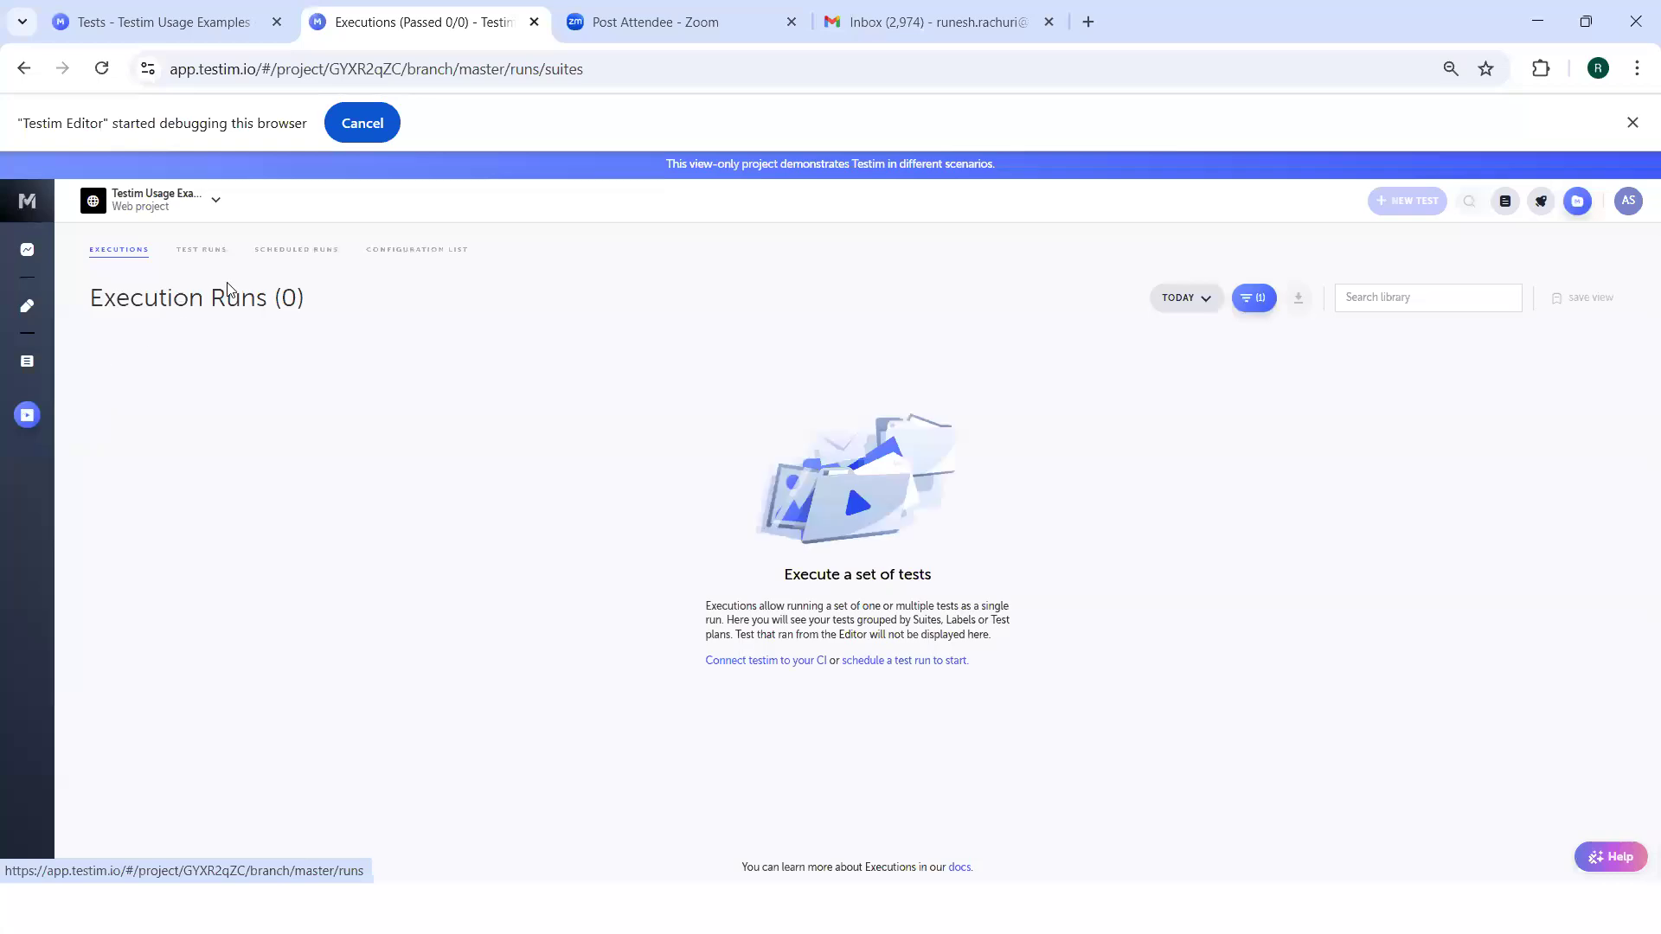
Open the advanced settings of the API testing scheduler from the scheduled runs.
left_click(296, 253)
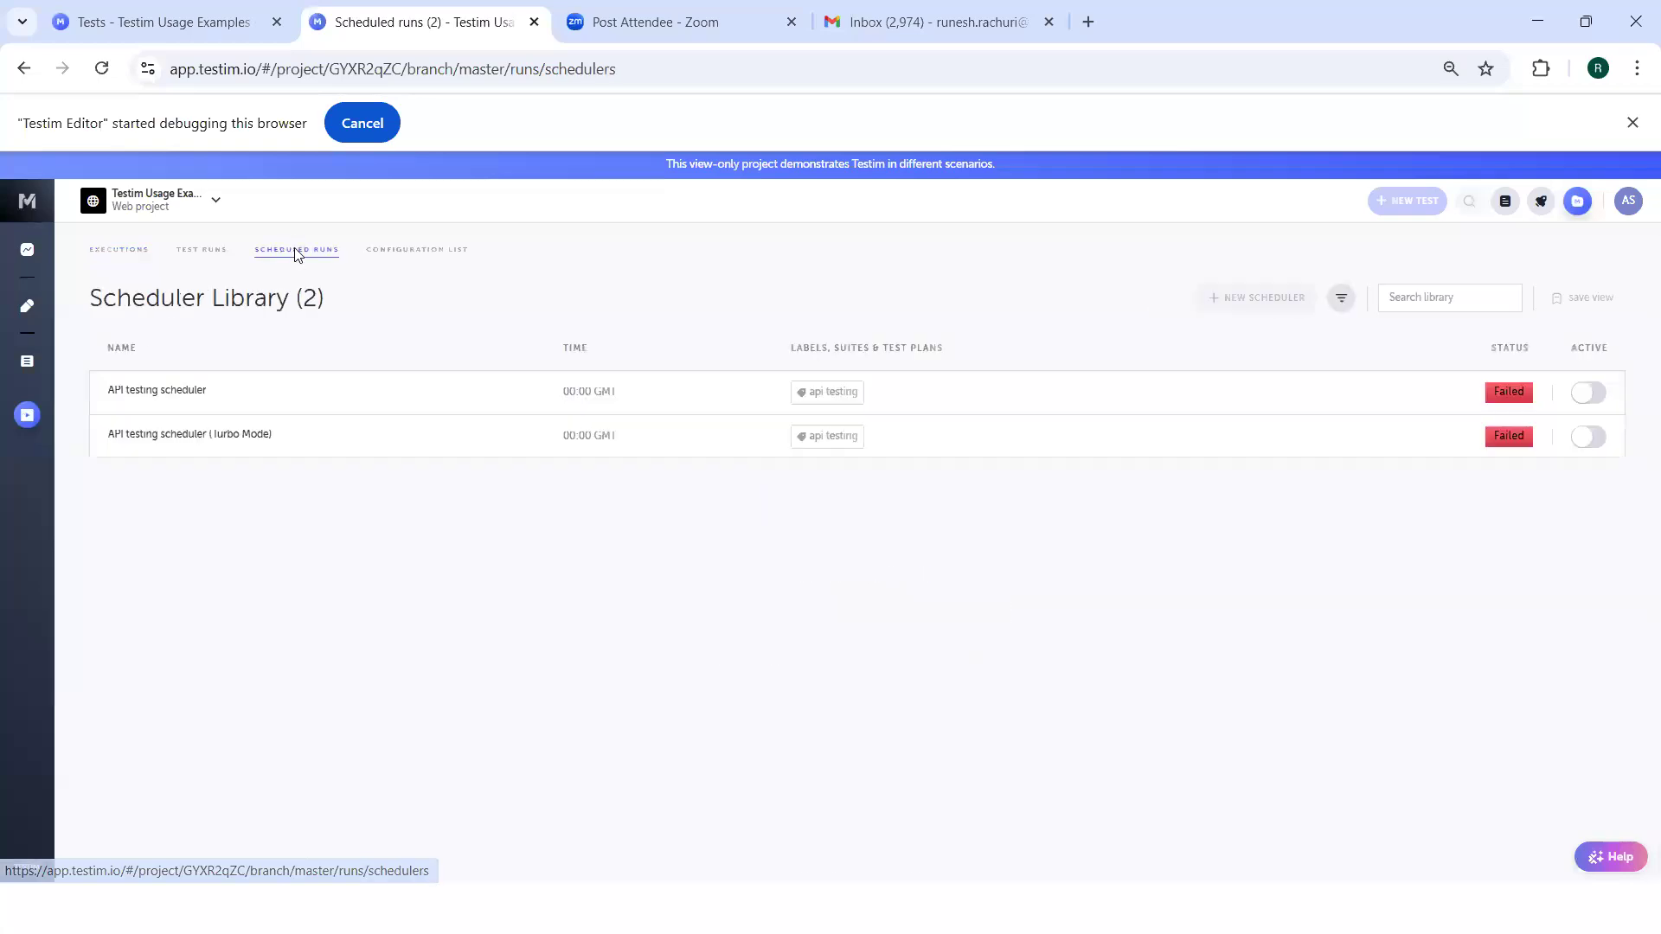
left_click(481, 398)
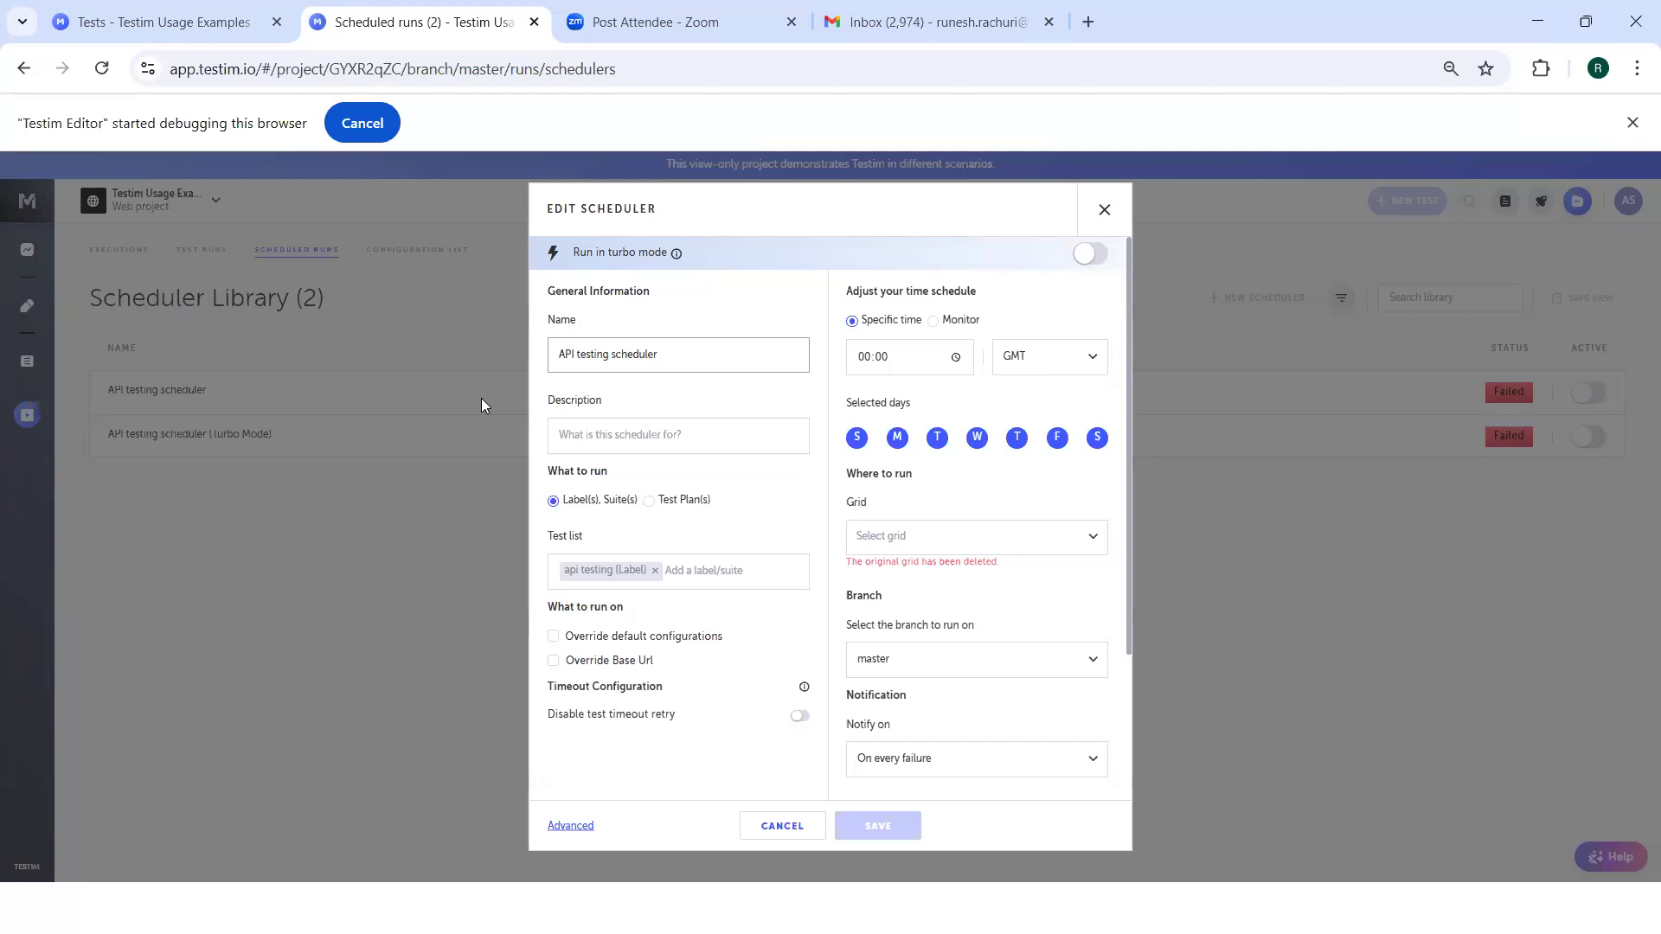
left_click(570, 826)
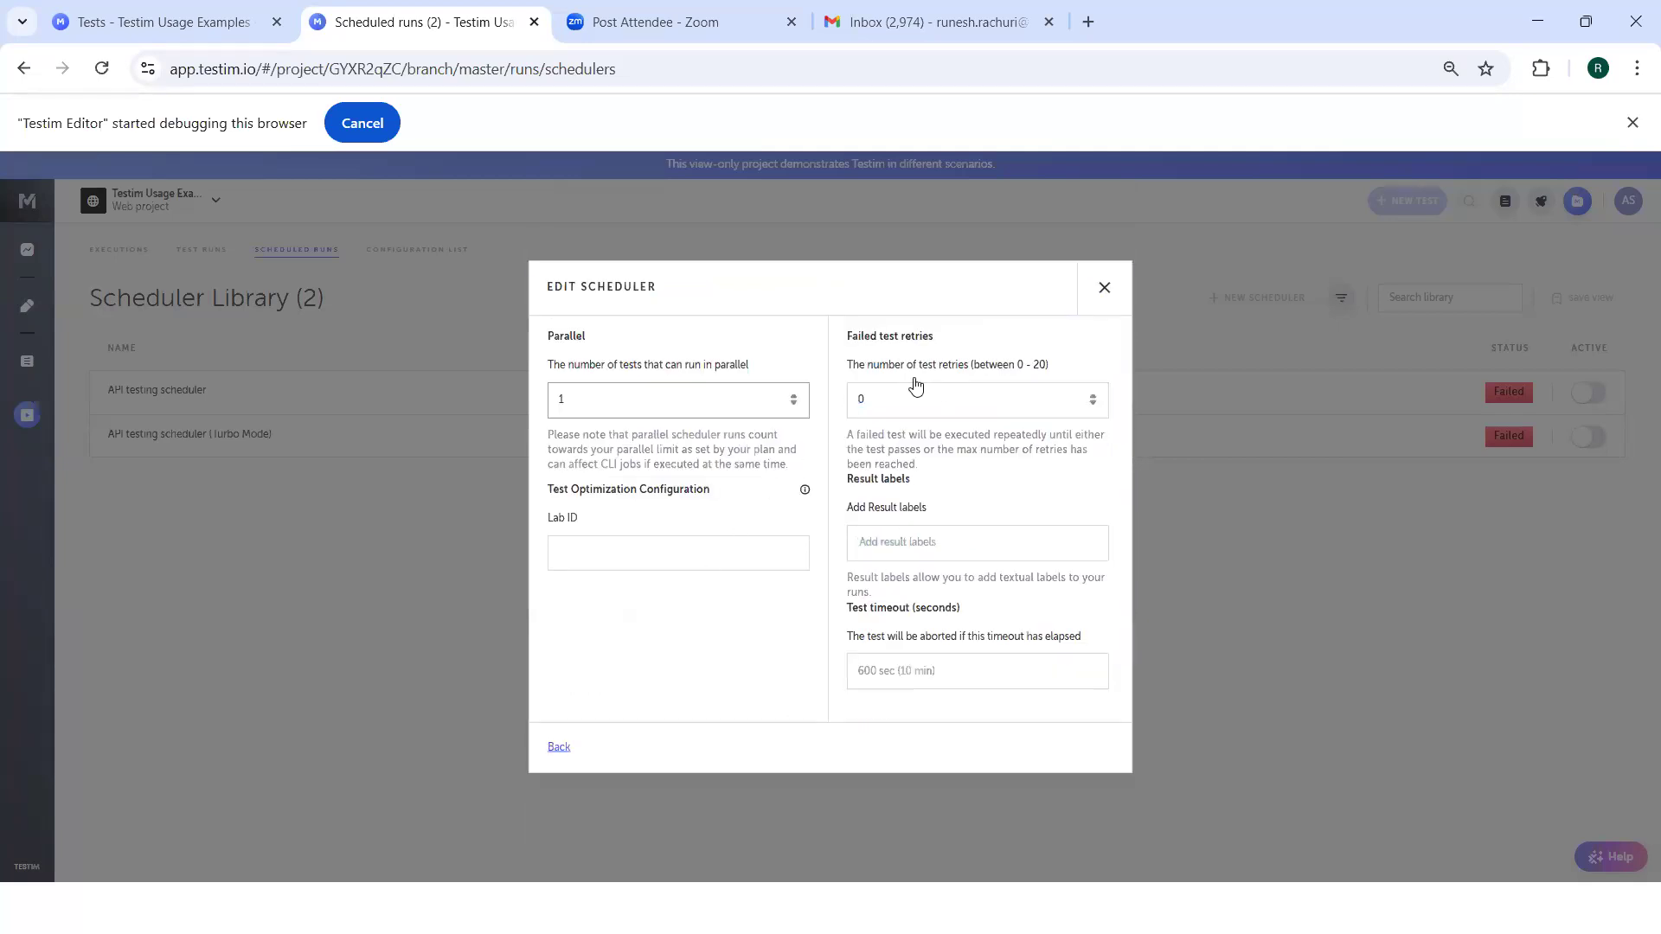
left_click(853, 337)
left_click_drag(859, 337, 898, 337)
left_click(898, 338)
Set the scheduler's failed test retries to 5 and the number of parallel tests to 9.
left_click(1094, 398)
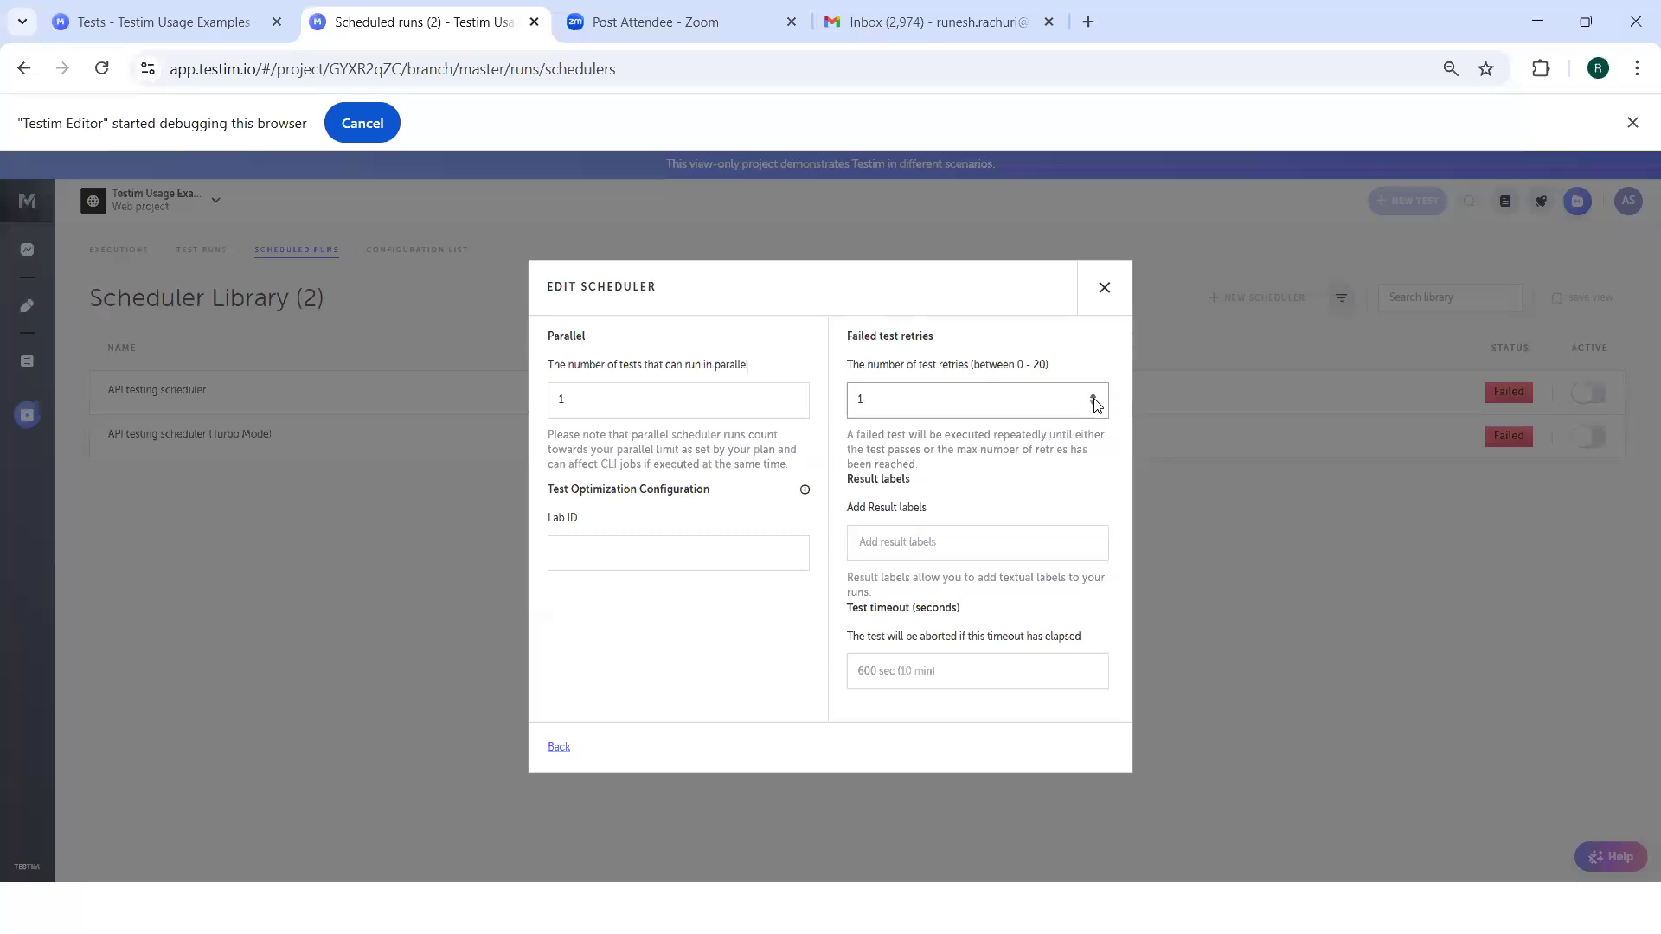
left_click(1060, 478)
left_click(1094, 396)
left_click(1048, 22)
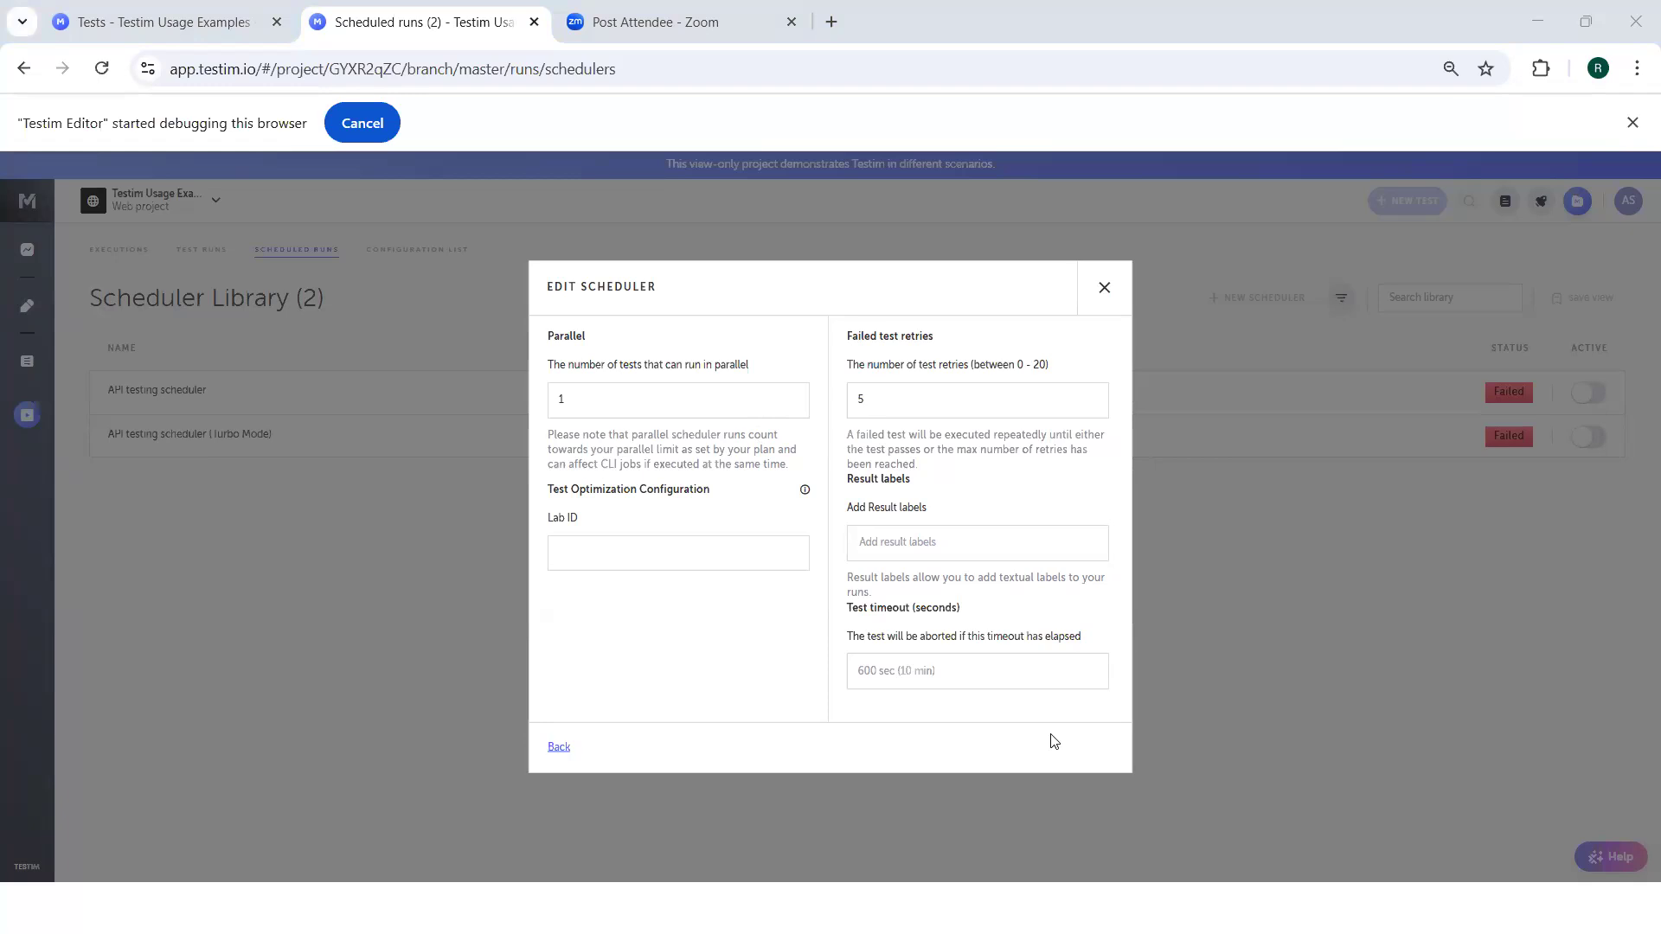
left_click(794, 397)
left_click(794, 397)
left_click(795, 397)
left_click(794, 397)
left_click(794, 397)
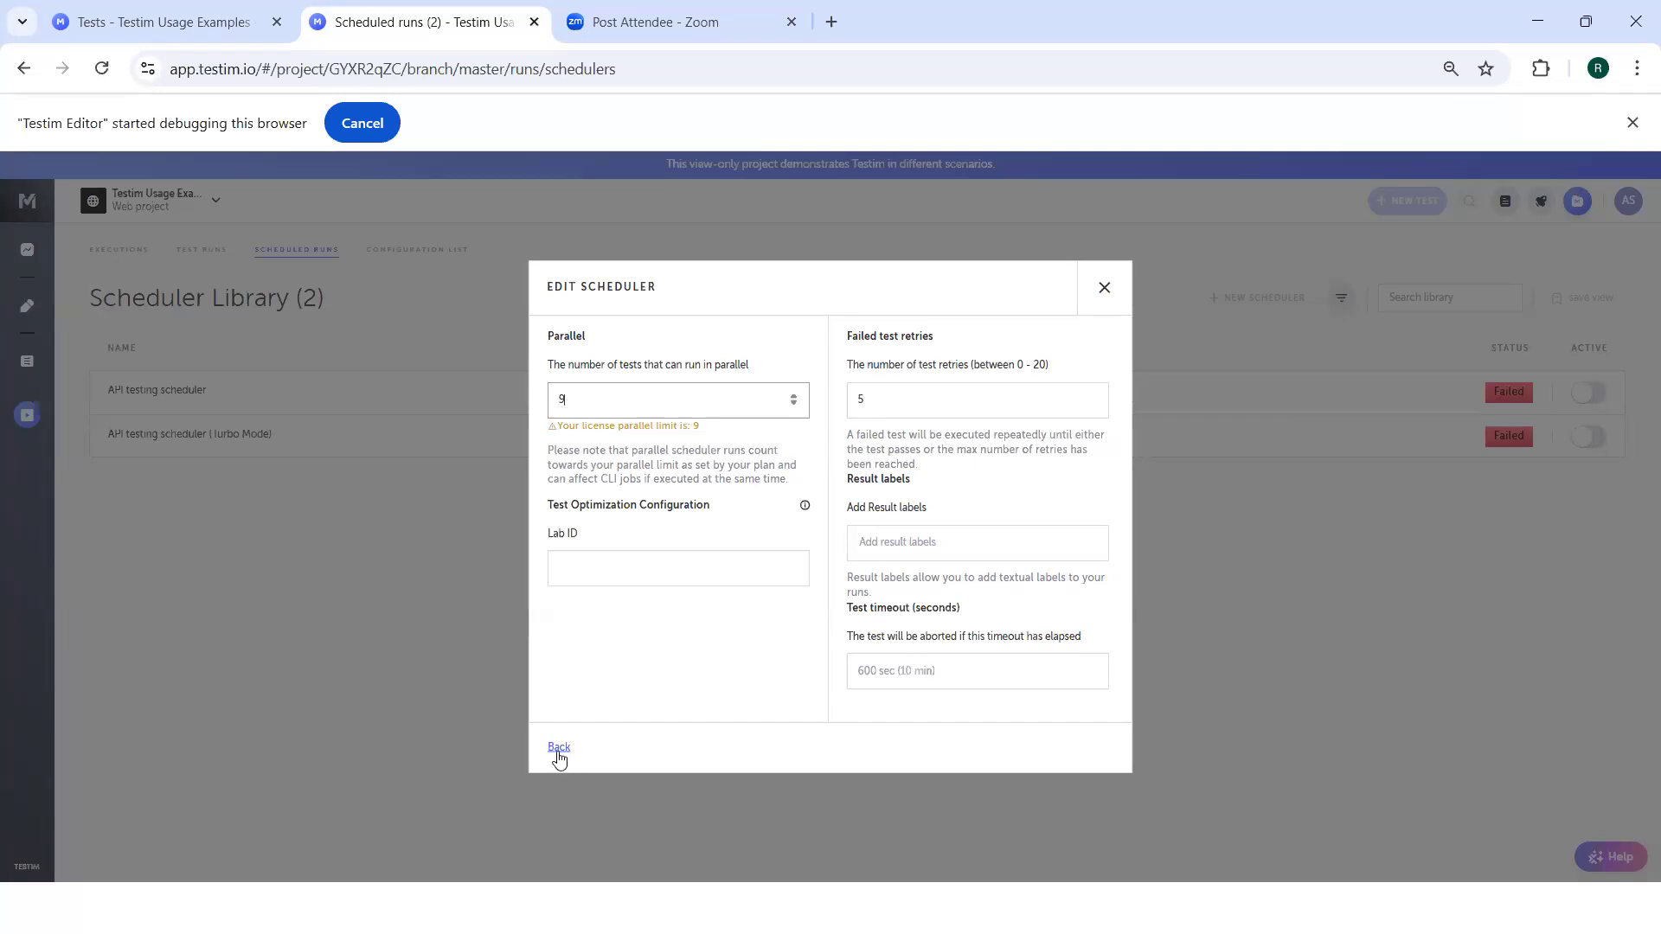
left_click(559, 749)
left_click(571, 665)
left_click(597, 723)
type("www.uat.com")
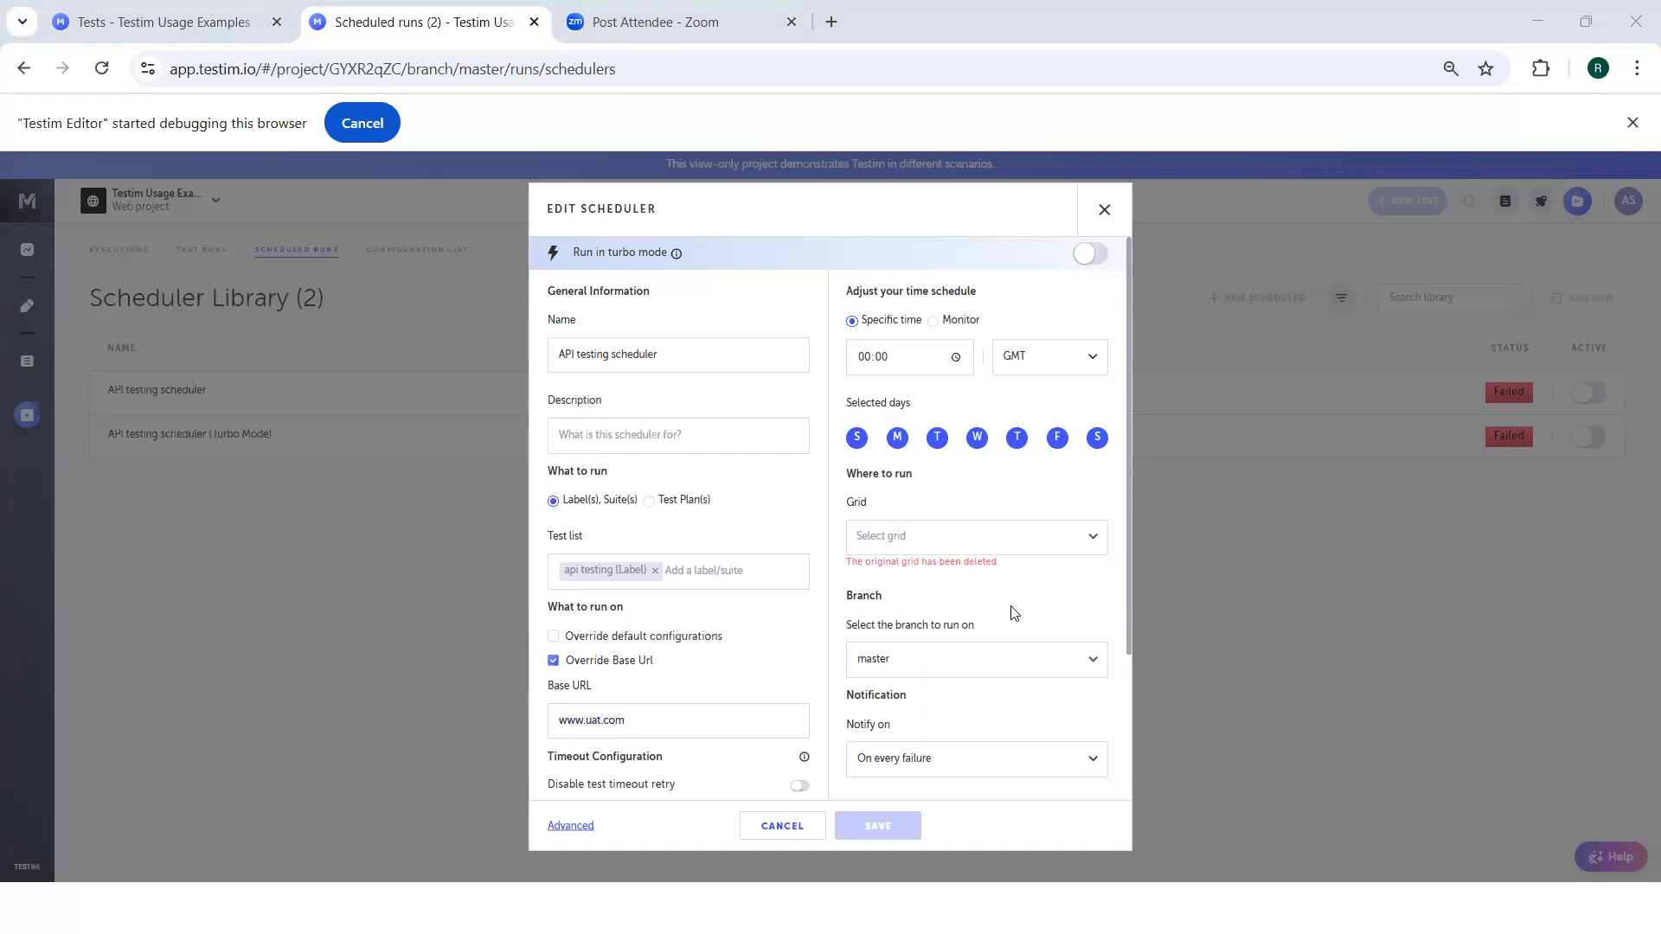
Clear the overridden base URL and close the scheduler without saving.
left_click(589, 714)
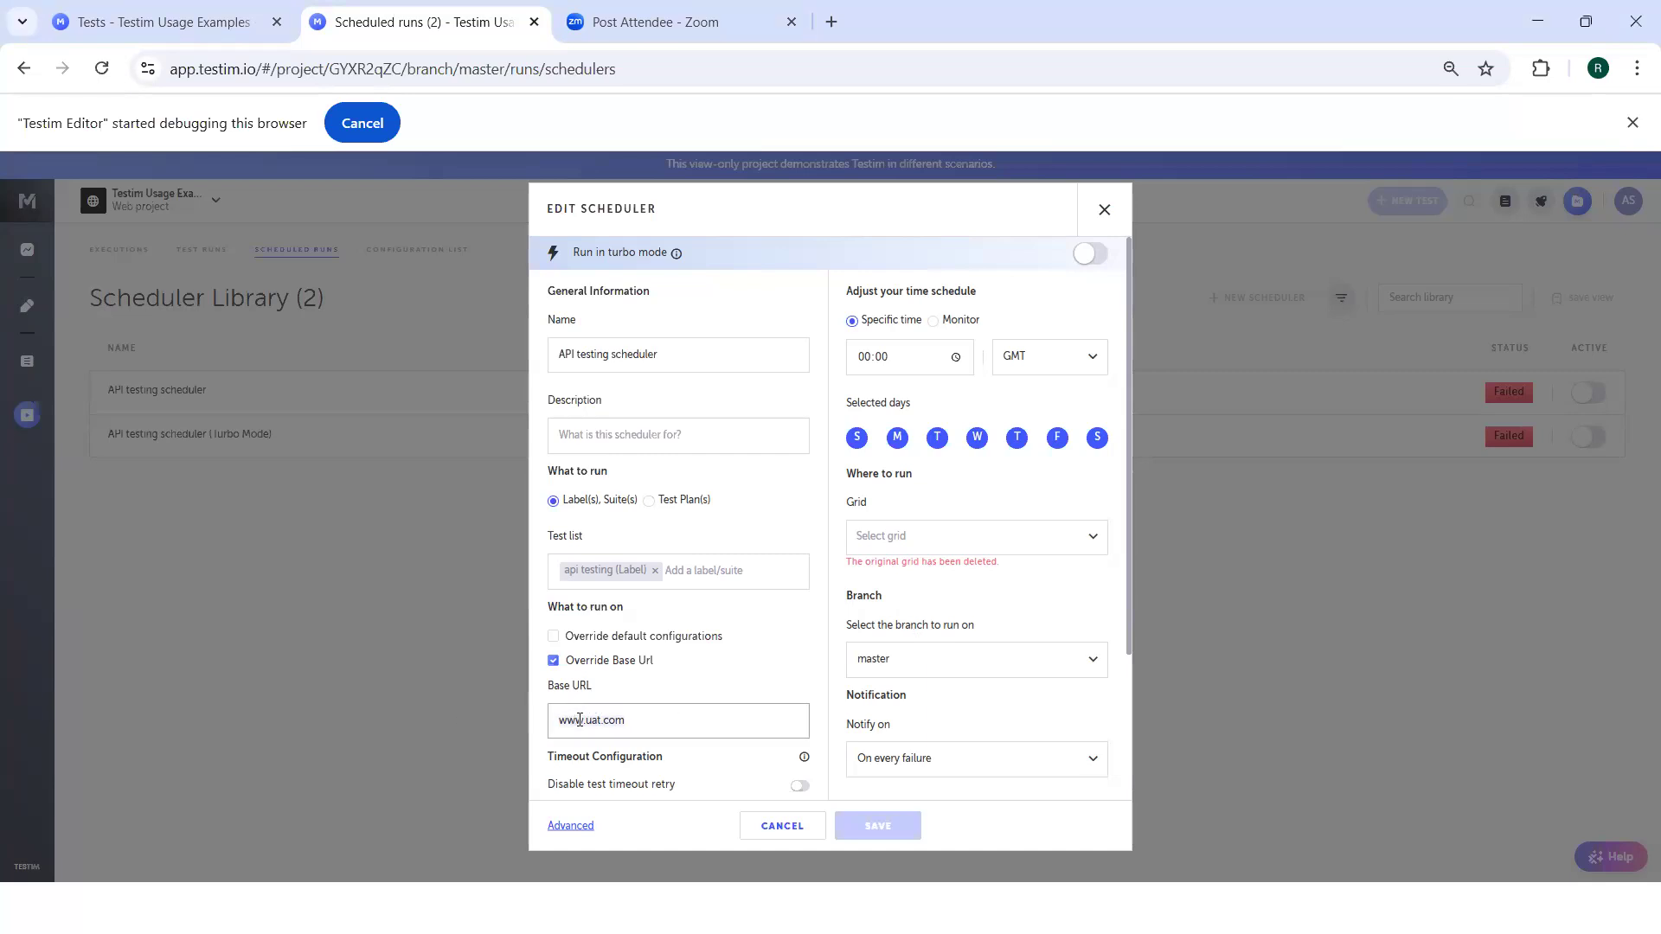
key("ctrl+a")
key("BackSpace")
left_click(1105, 210)
Look through the test library's suites and open the test plans list.
left_click(27, 361)
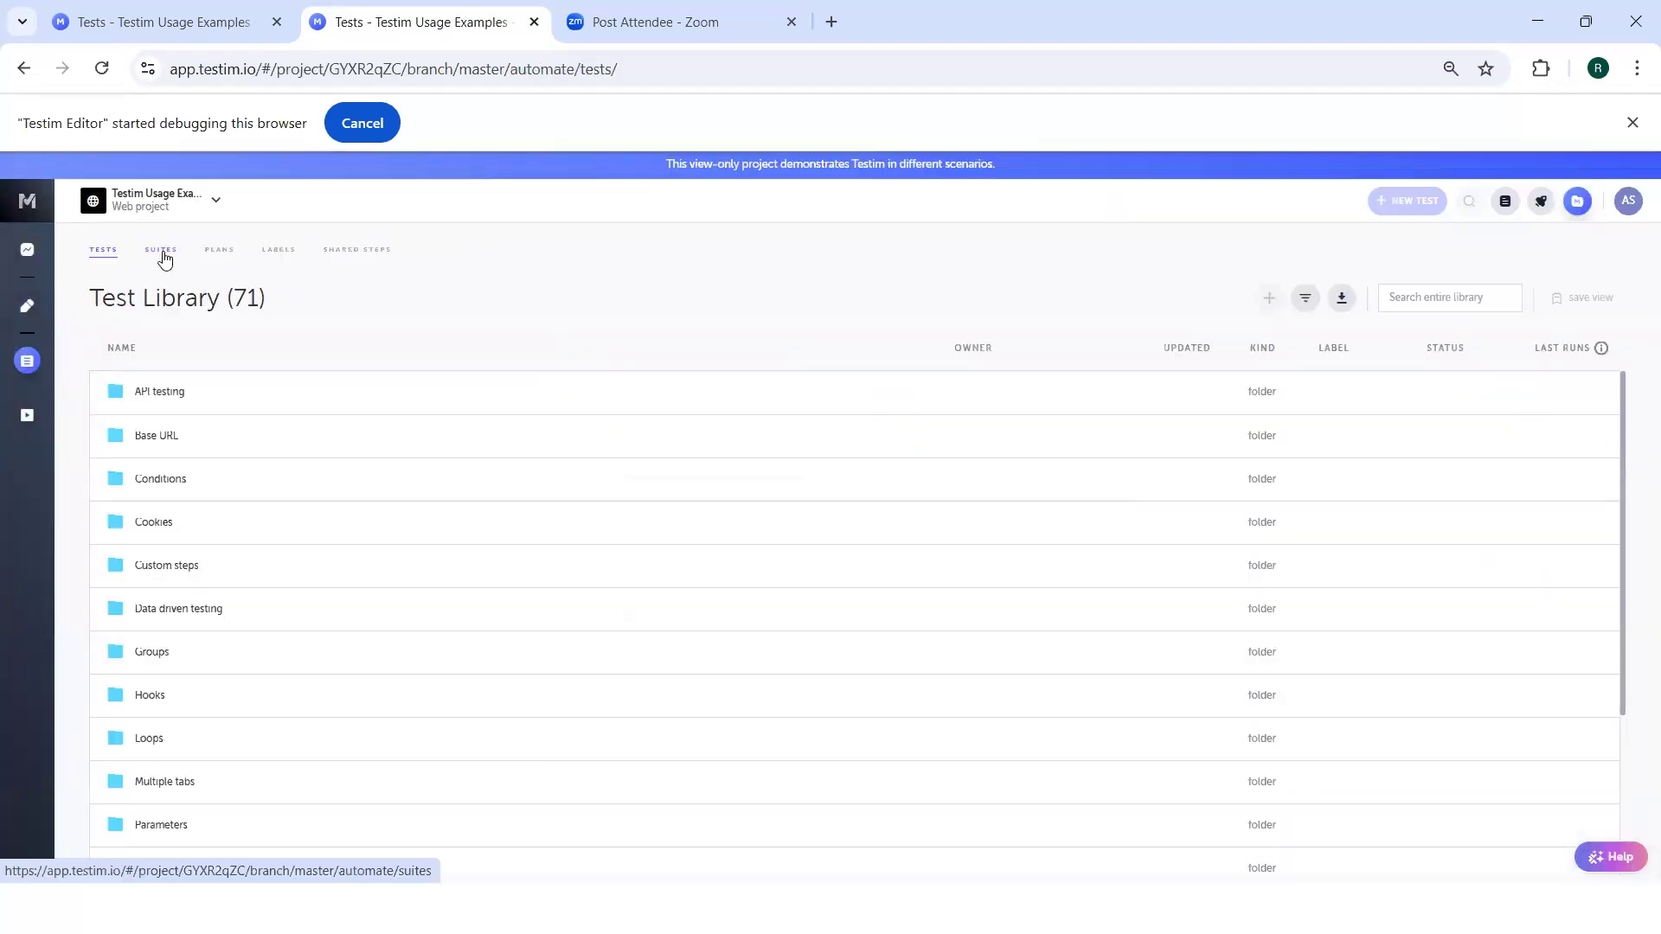
left_click(161, 253)
left_click(227, 255)
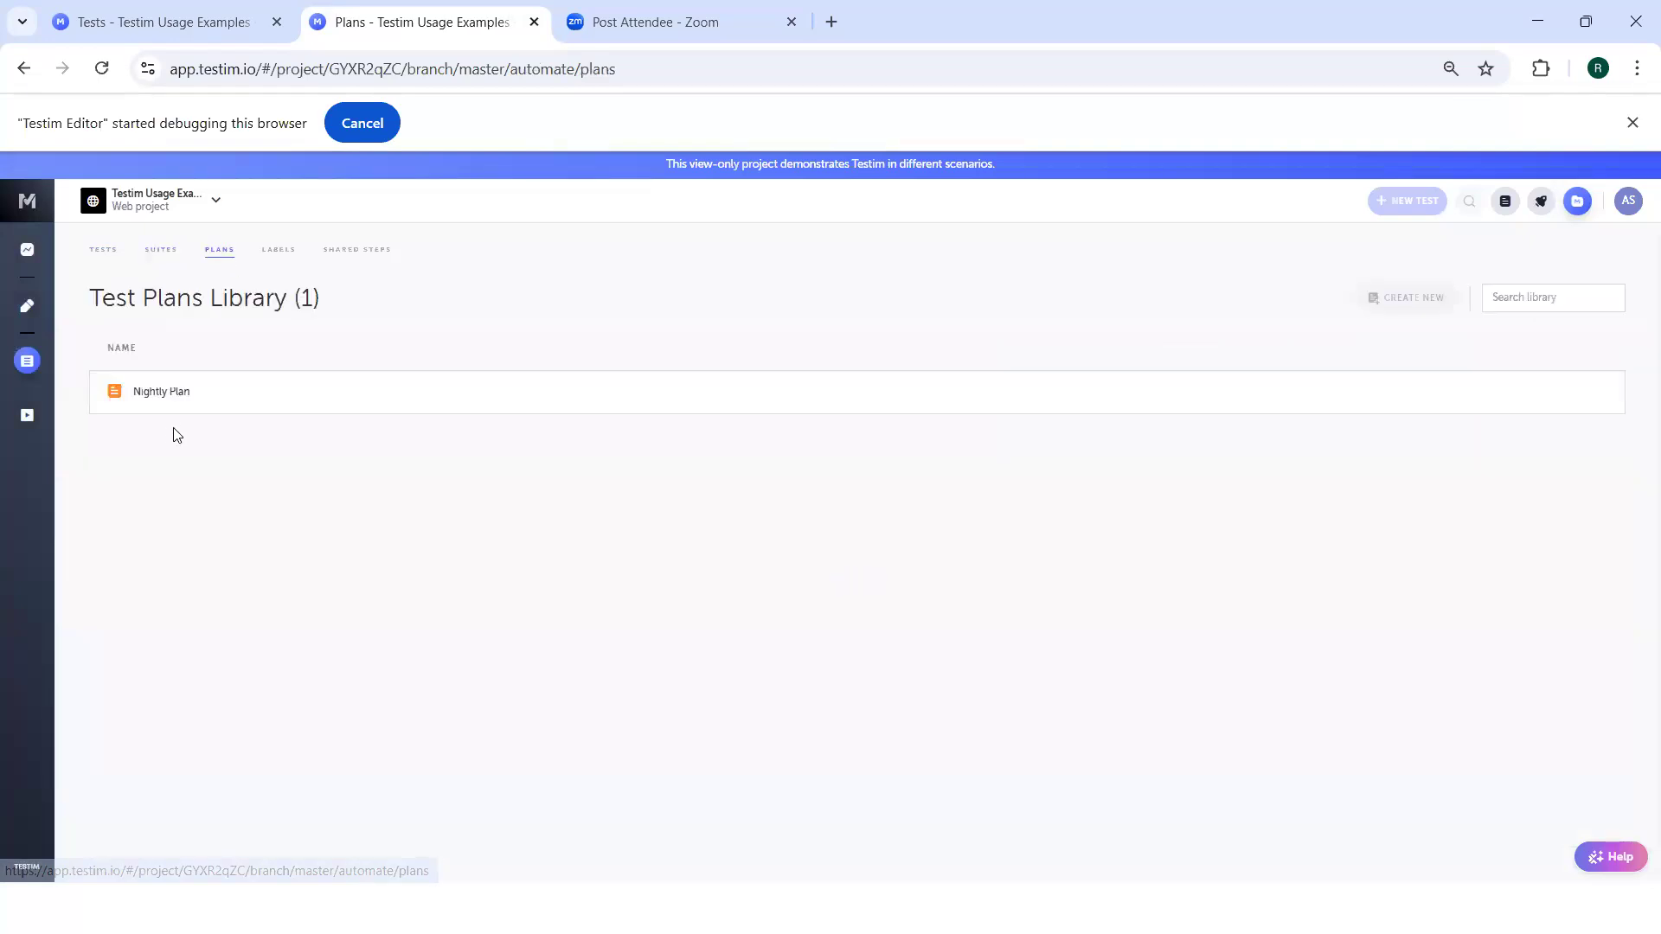